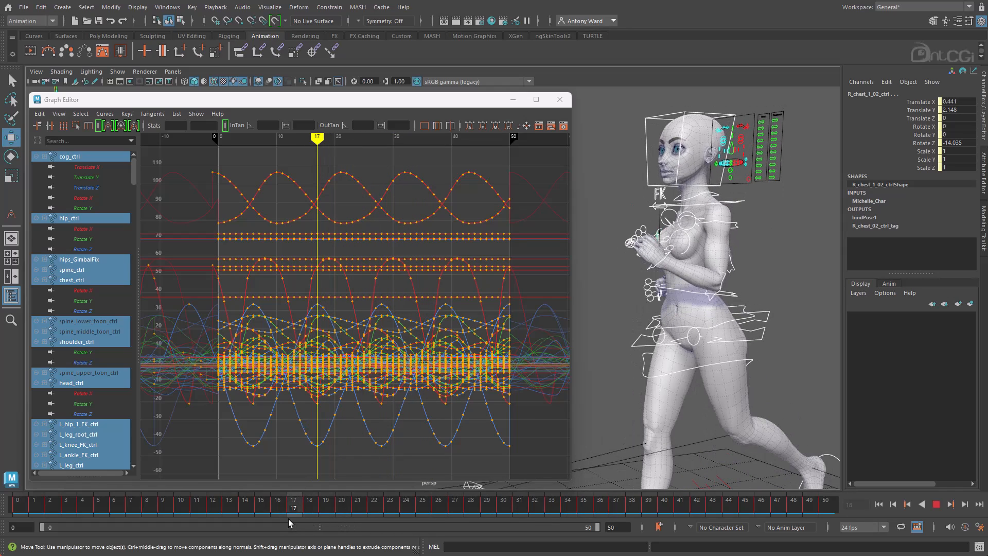
Isolate the cog control's Rotate Y curve in the Graph Editor and look through its editing commands.
left_click(762, 315)
key("f")
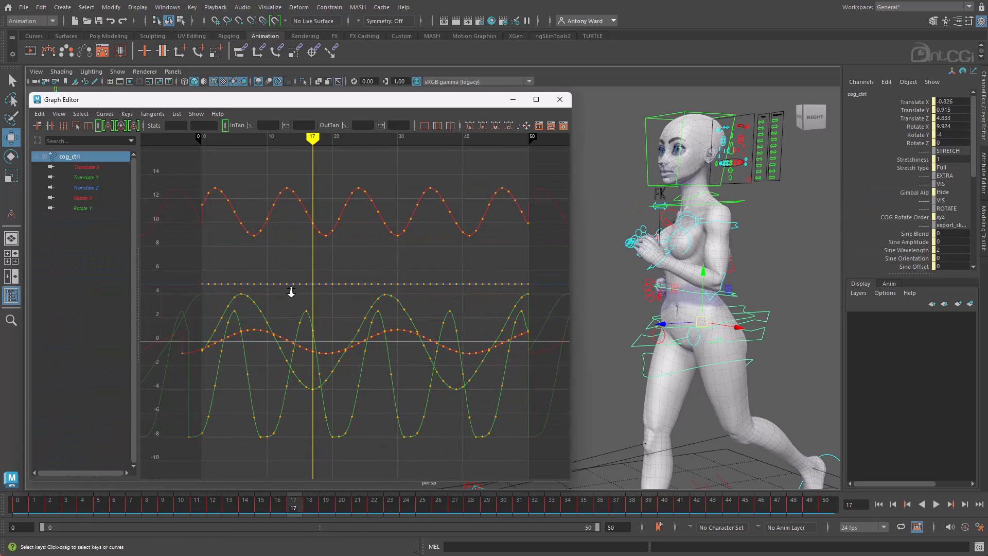
left_click(92, 208)
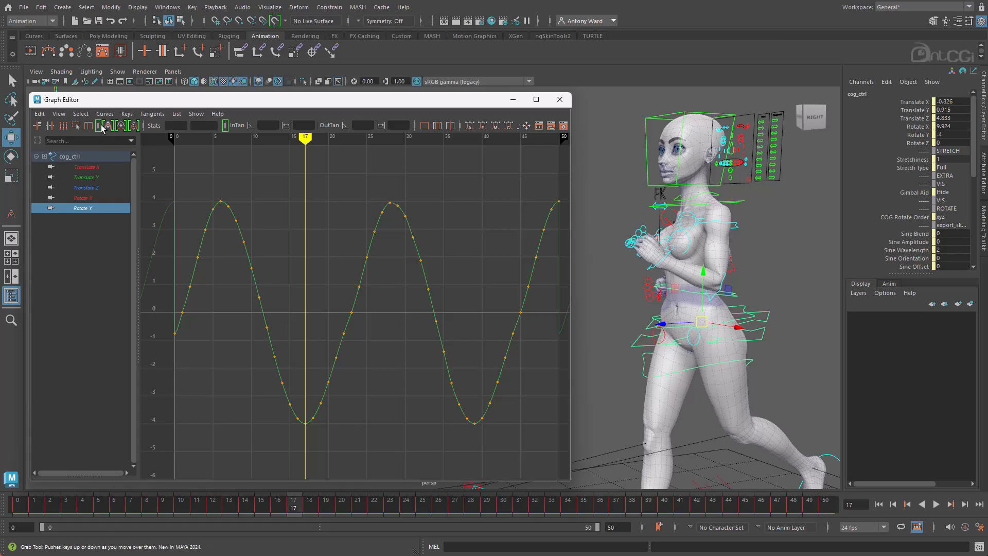
left_click(40, 113)
mouse_move(73, 206)
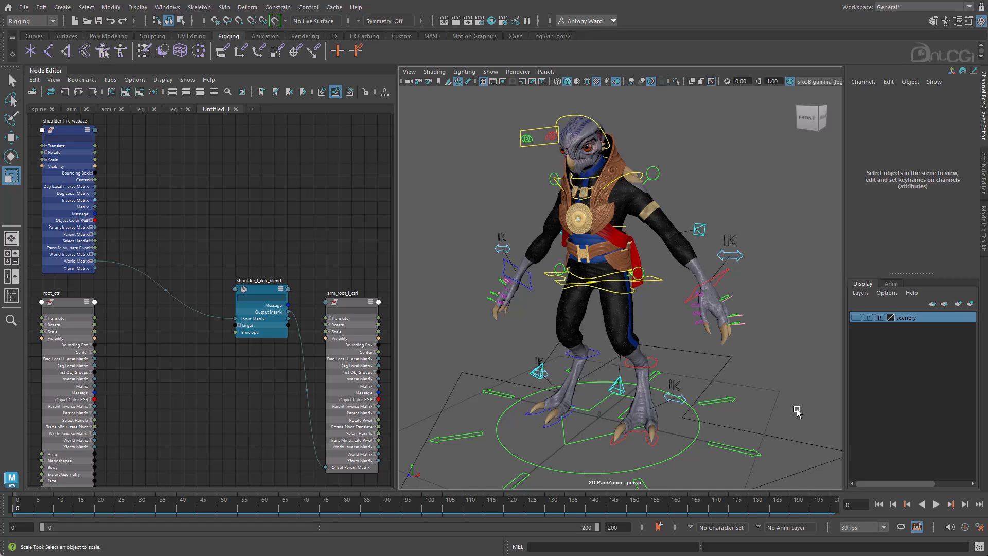
Try moving the left arm root control at the shoulder, and undo the move.
left_click_drag(778, 401, 747, 354, "alt")
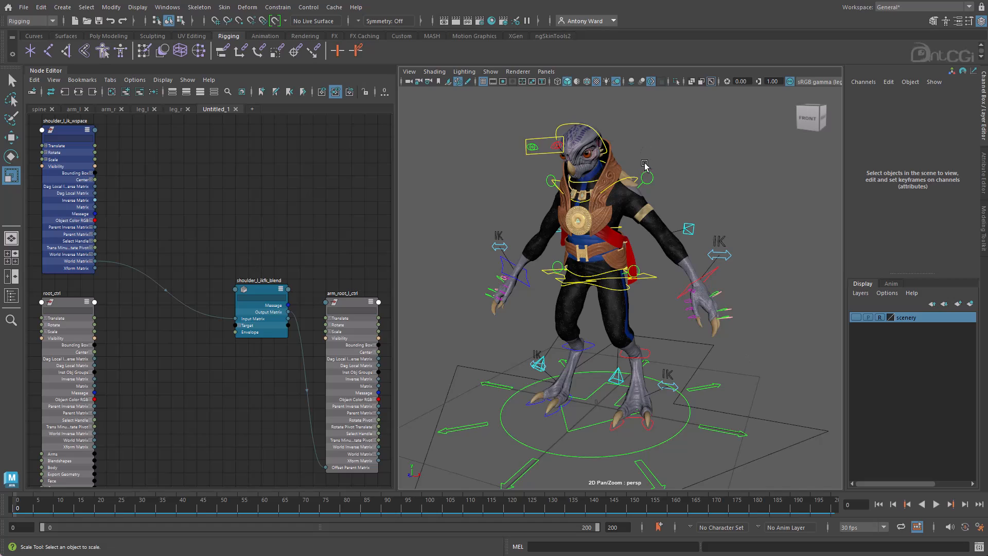
left_click(656, 177)
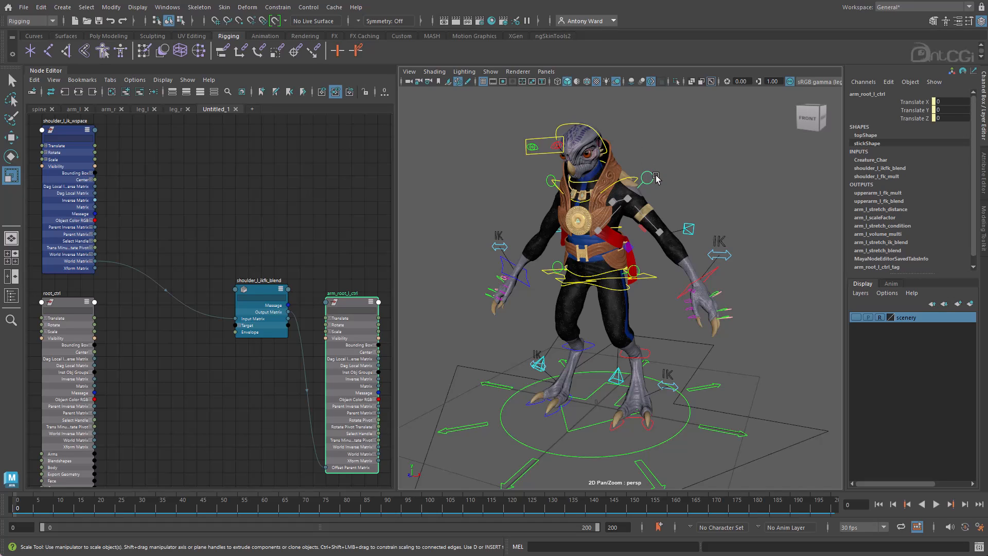
key("plus")
left_click_drag(696, 207, 689, 207, "alt")
key("w")
left_click_drag(713, 255, 730, 242, "alt")
key("w")
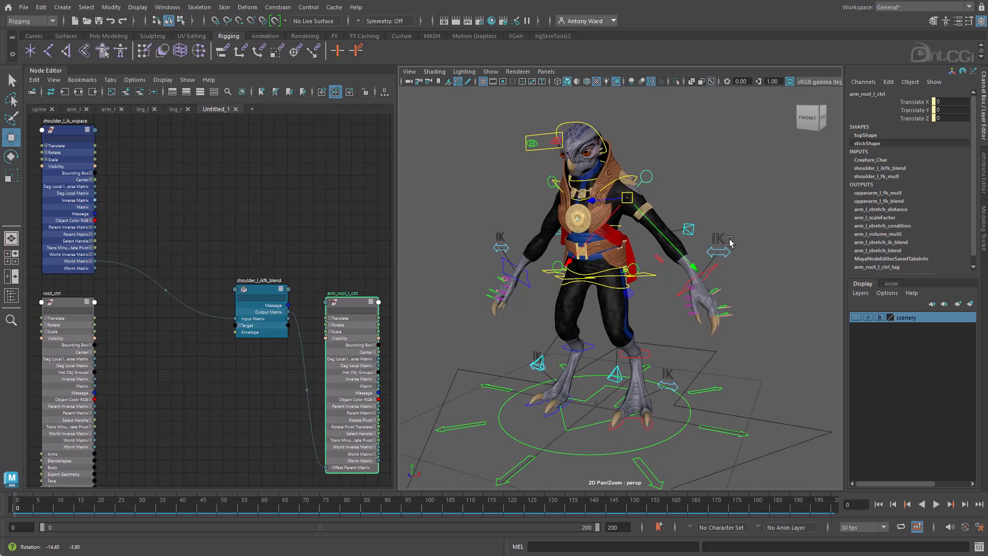
left_click(798, 280)
left_click_drag(798, 280, 752, 286, "alt")
left_click(646, 174)
left_click_drag(647, 174, 717, 221, "alt")
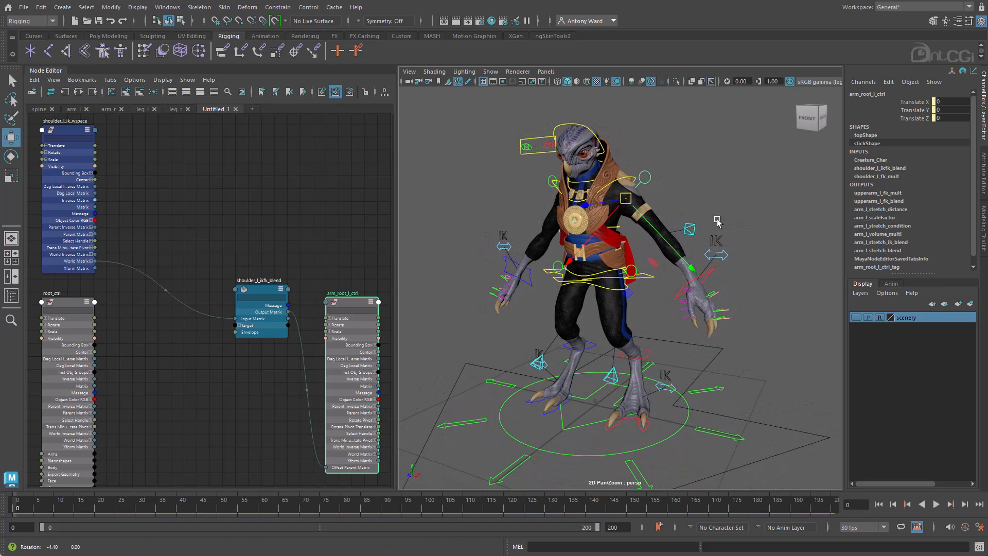
key("e")
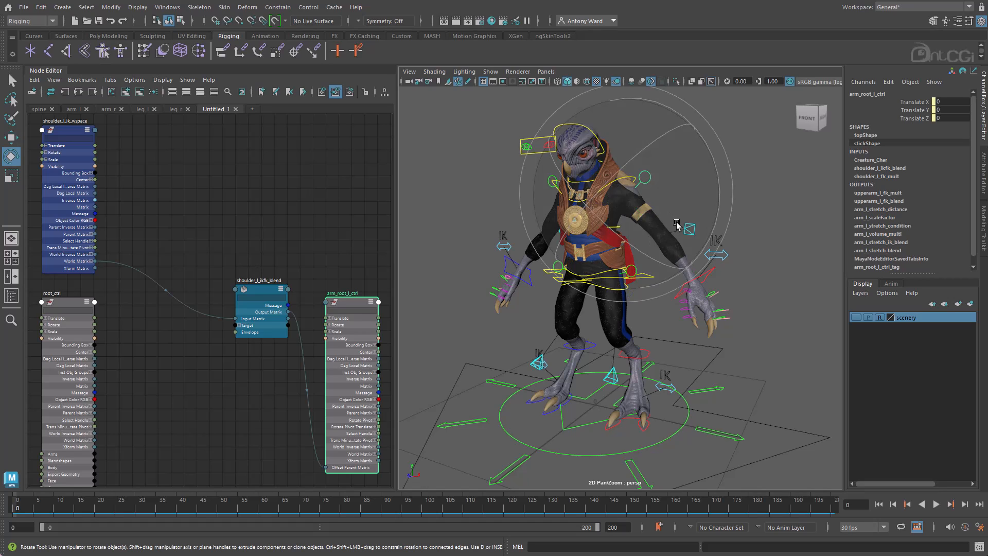
key("w")
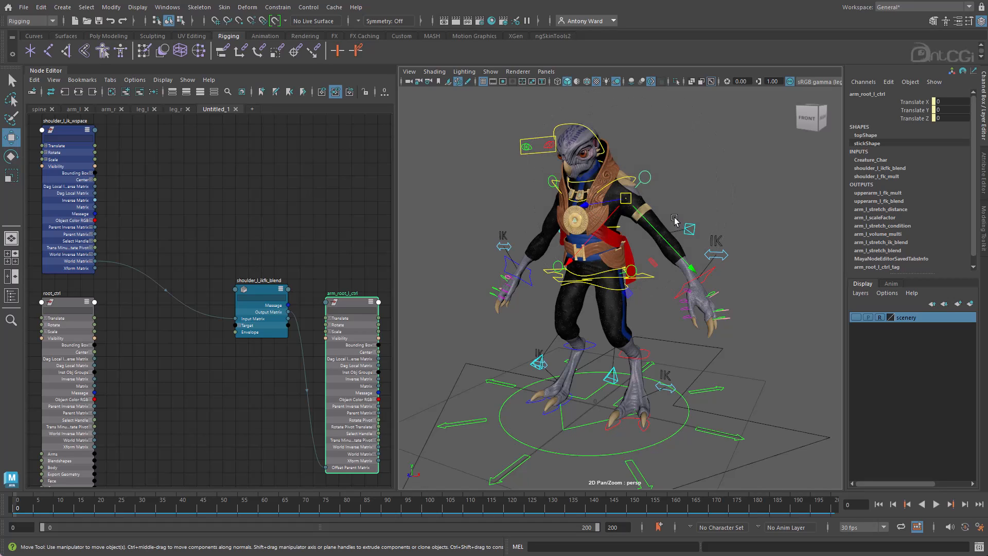
left_click_drag(632, 202, 638, 236)
key("ctrl+z")
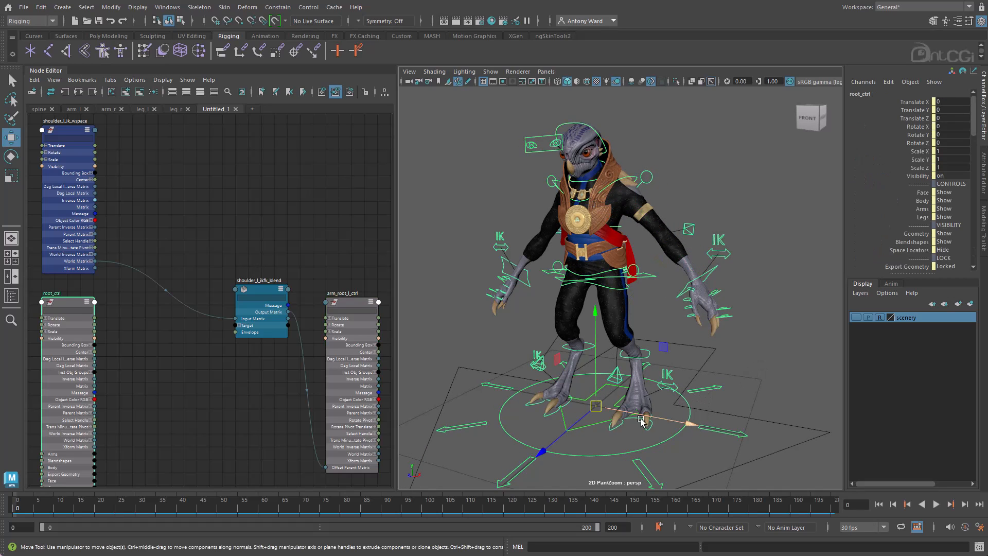
Try moving and rotating the root control beneath the character, and undo the changes.
left_click(588, 405)
left_click_drag(588, 405, 732, 341)
key("ctrl+z")
key("e")
key("ctrl+z")
middle_click_drag(732, 342, 743, 339, "alt")
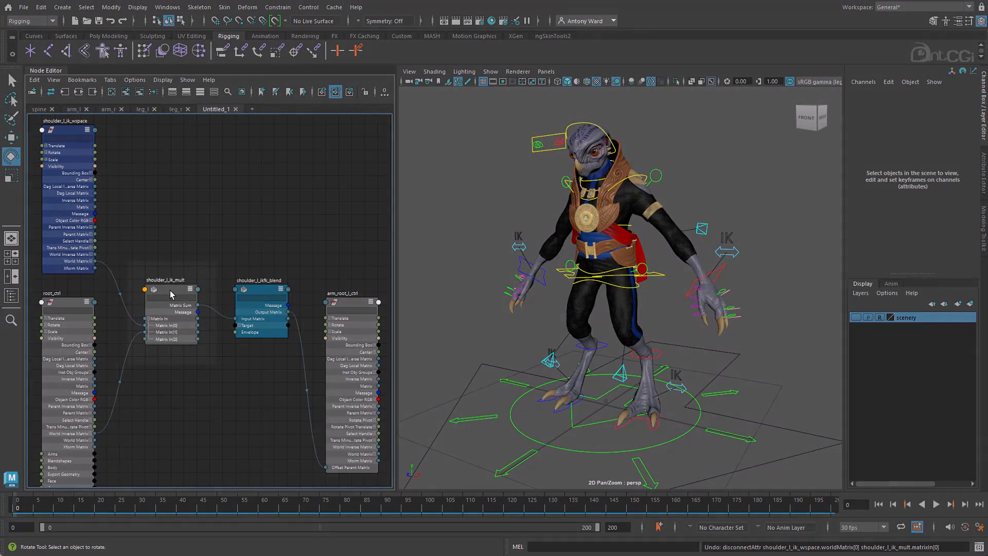
Examine the matrix inputs of the shoulder_l_ik_mult node, including the expanded Matrix In[1] entry.
left_click(169, 291)
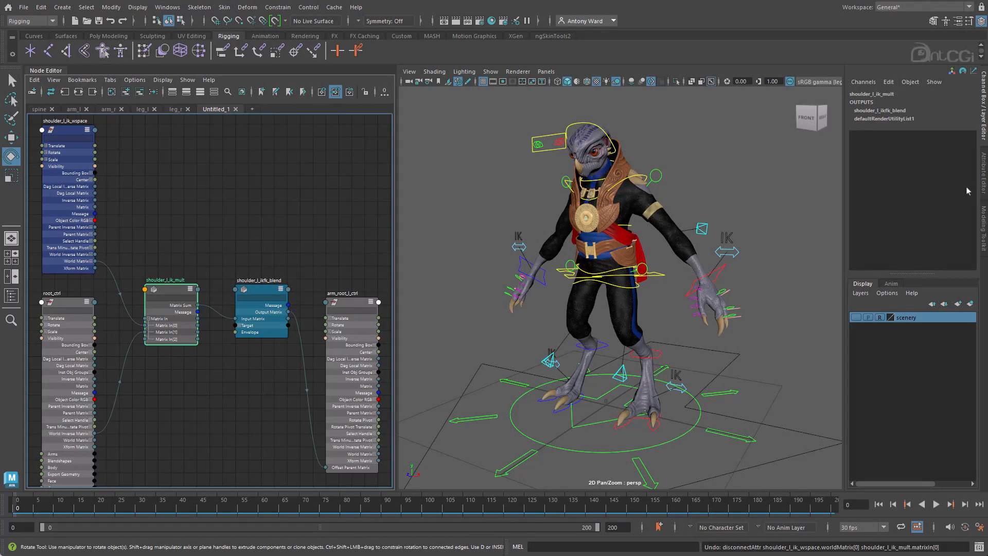
left_click(983, 179)
right_click_drag(560, 239, 612, 245, "alt")
left_click(757, 257)
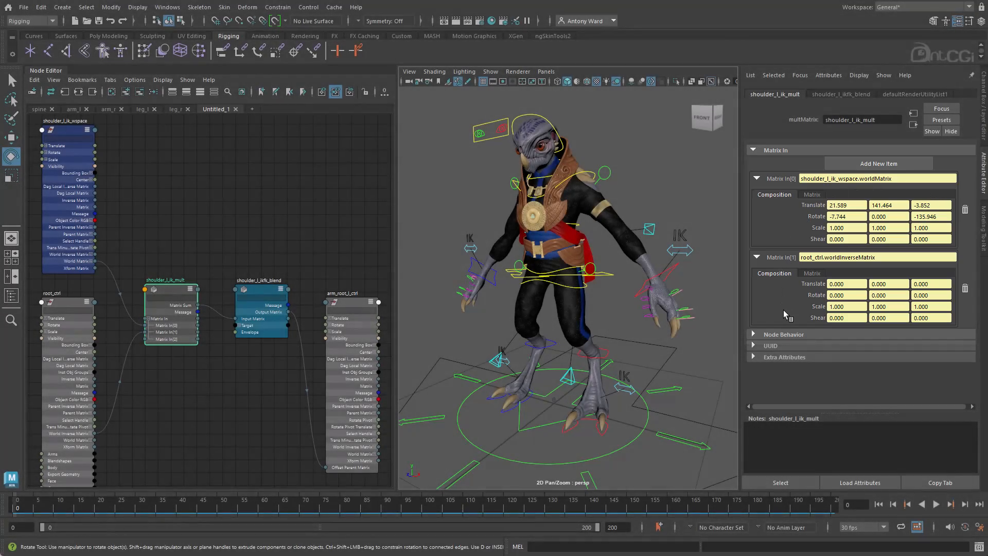
Try transforming the root control to test the rig with the shoulder_l_ik_mult node in place.
left_click(651, 395)
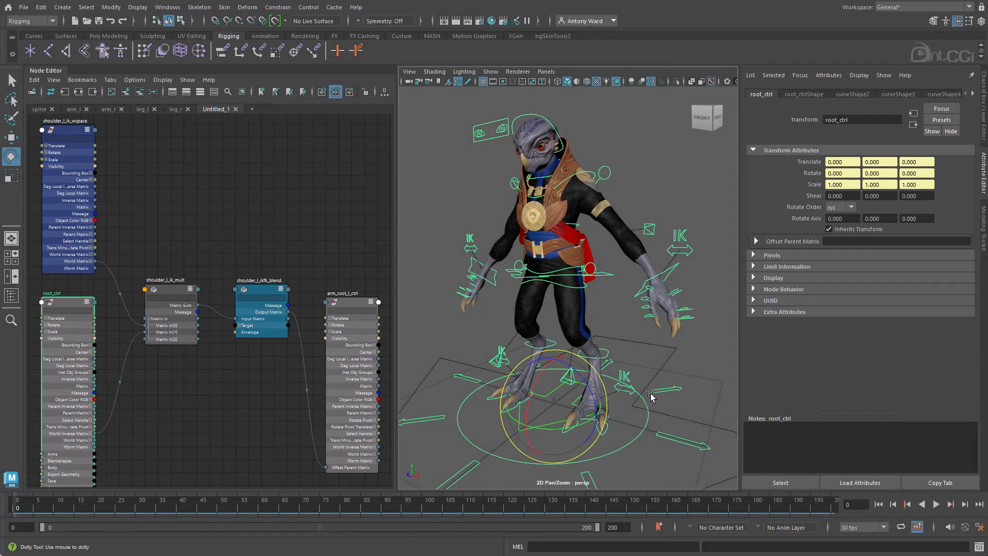
left_click_drag(577, 380, 567, 393)
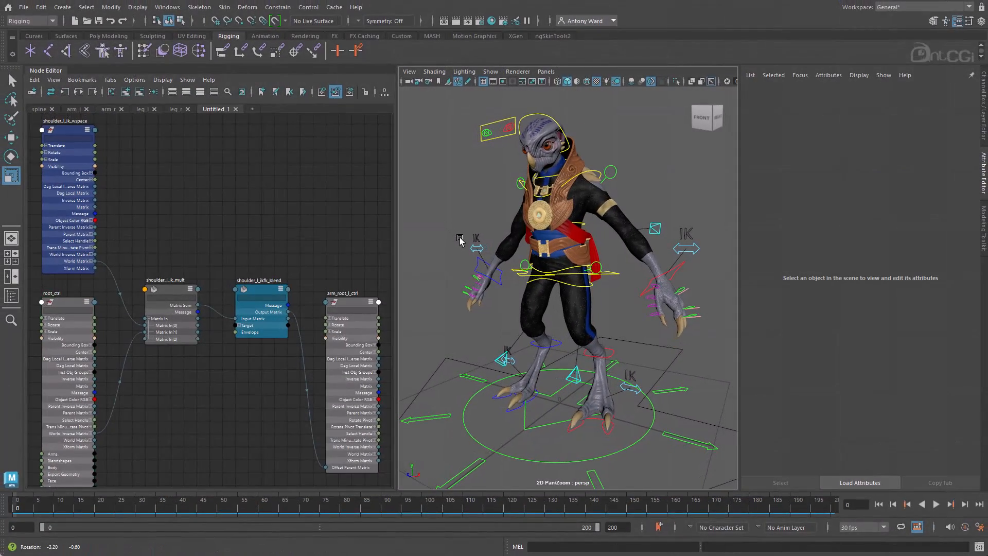
On shoulder_l_ikfk_blend, connect shoulder_l_ik_wspace's World Matrix to Input Matrix and root_ctrl's World Inverse Matrix to preSpaceMatrix.
left_click(263, 293)
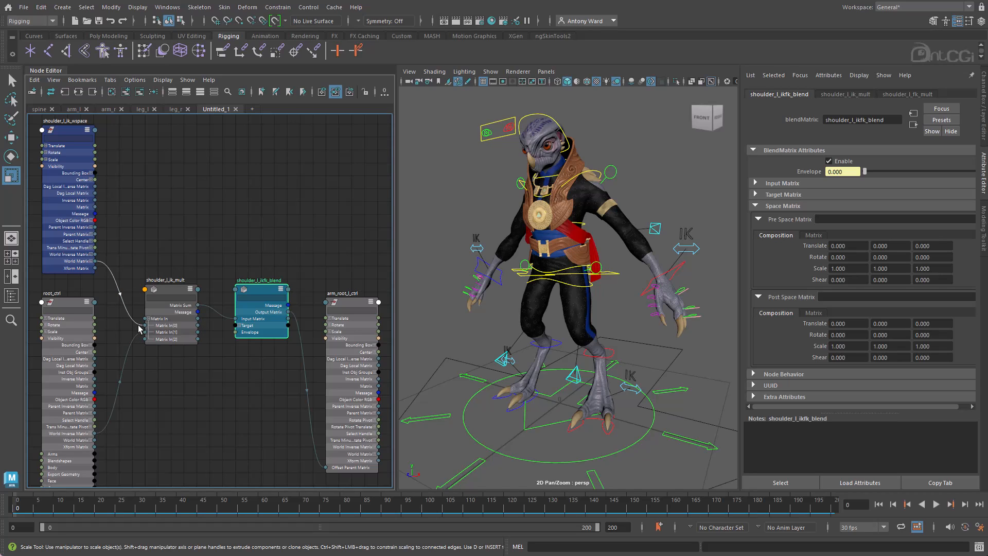
left_click_drag(139, 329, 234, 319)
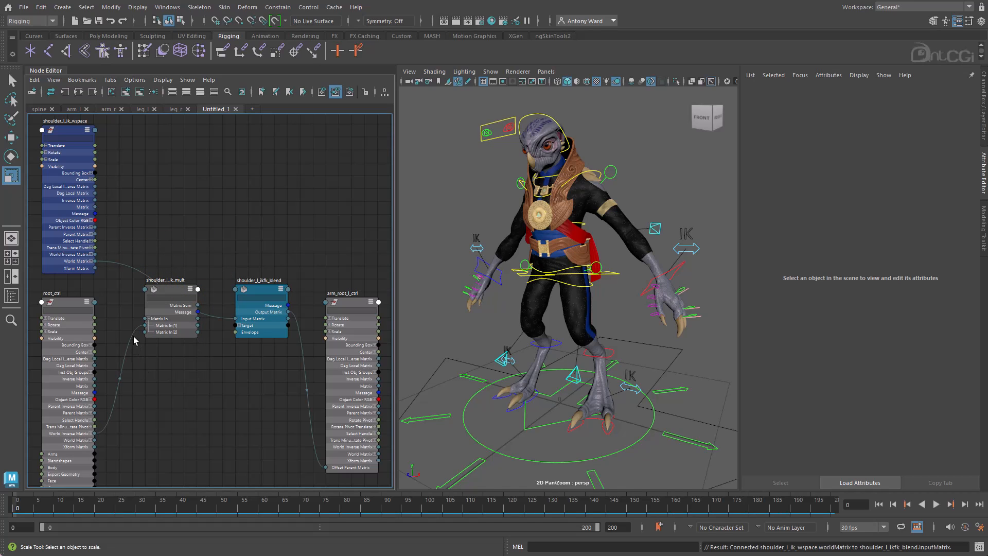
left_click_drag(133, 337, 235, 291)
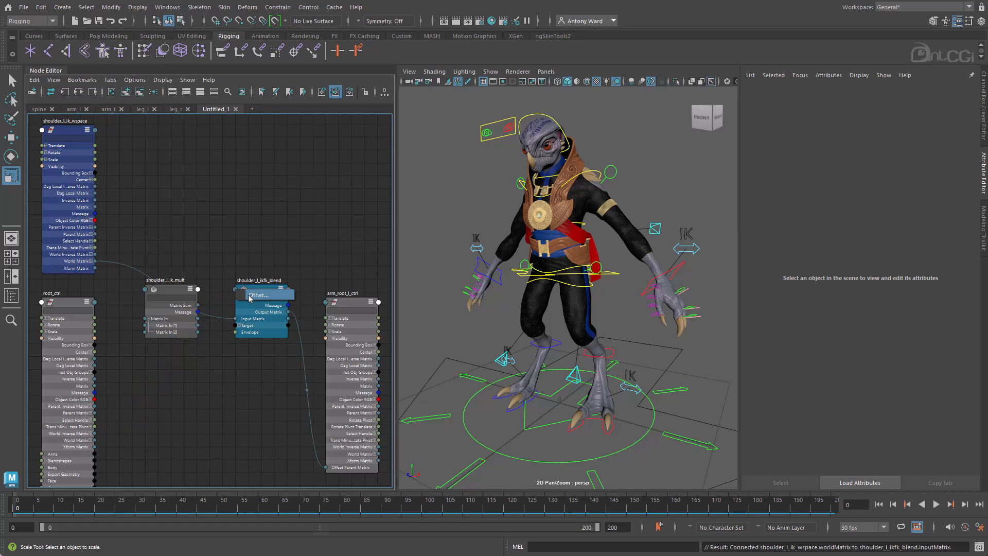
left_click(249, 294)
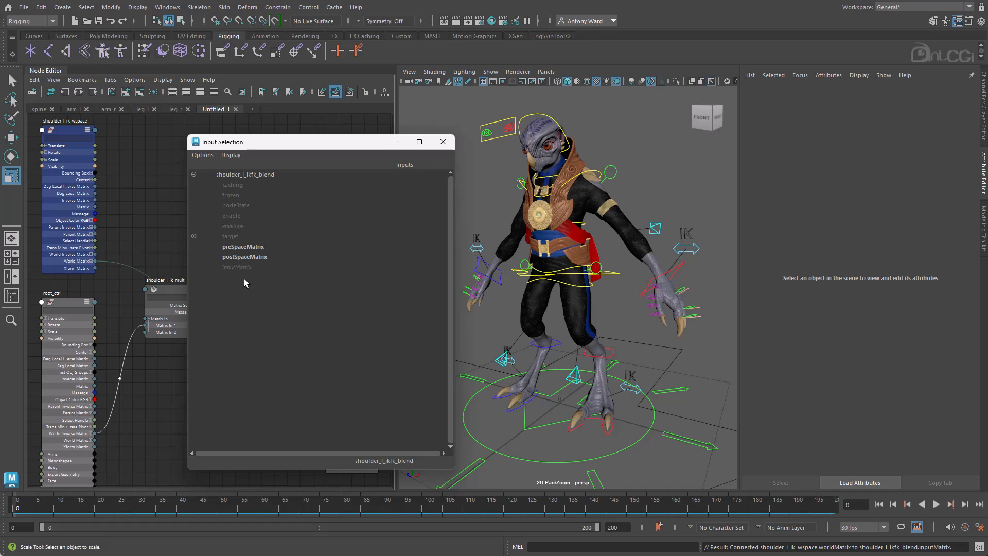
left_click(242, 246)
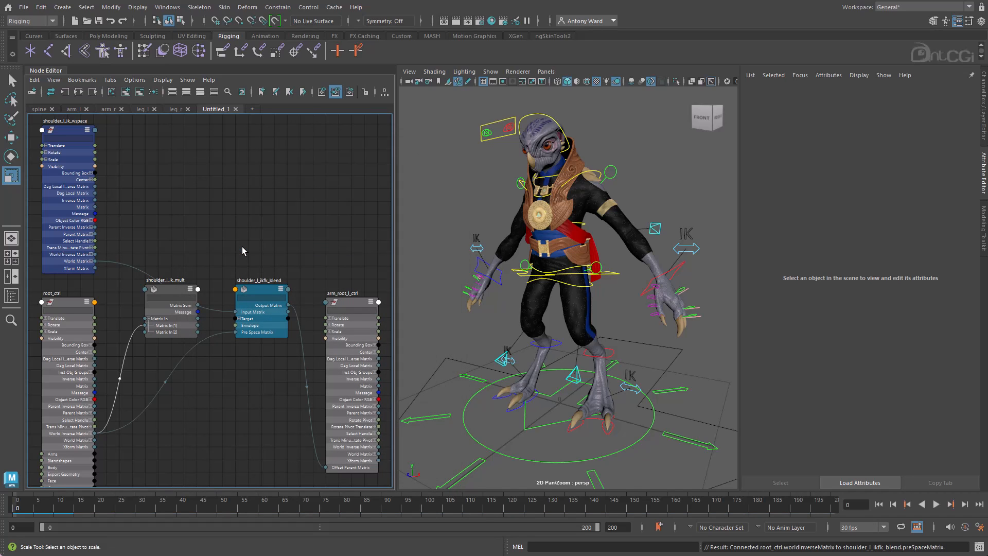
Delete the shoulder_l_ik_mult node from the node graph.
left_click(165, 293)
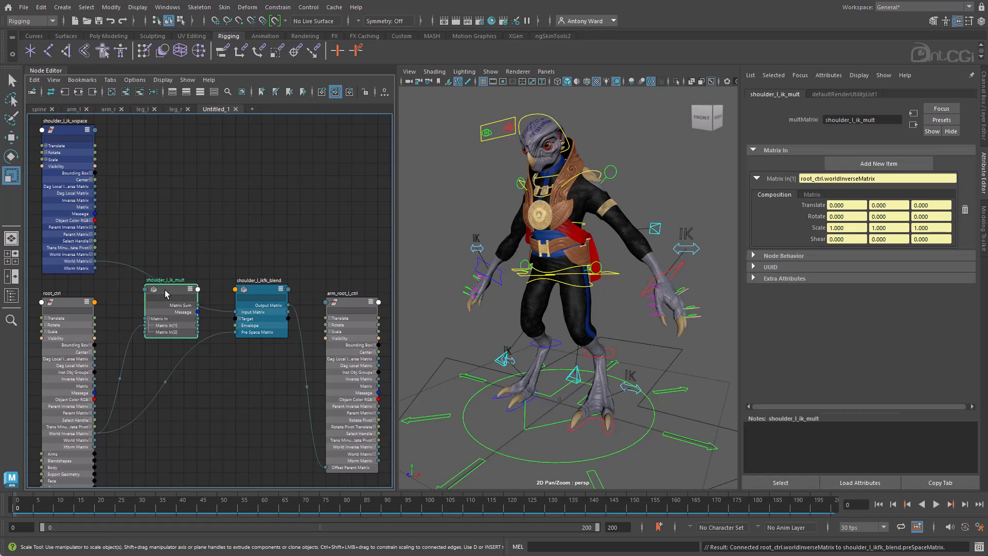
key("Delete")
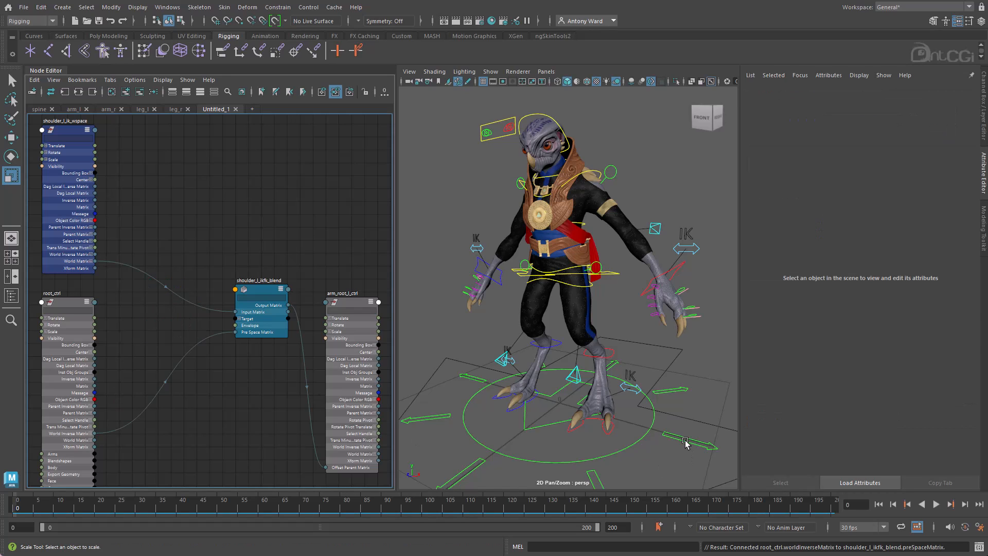
Scale the root control uniformly to about 0.89 and rotate it about 4, 0.8 and -5.4 degrees in X, Y and Z.
left_click(653, 409)
left_click_drag(549, 405, 572, 387)
key("e")
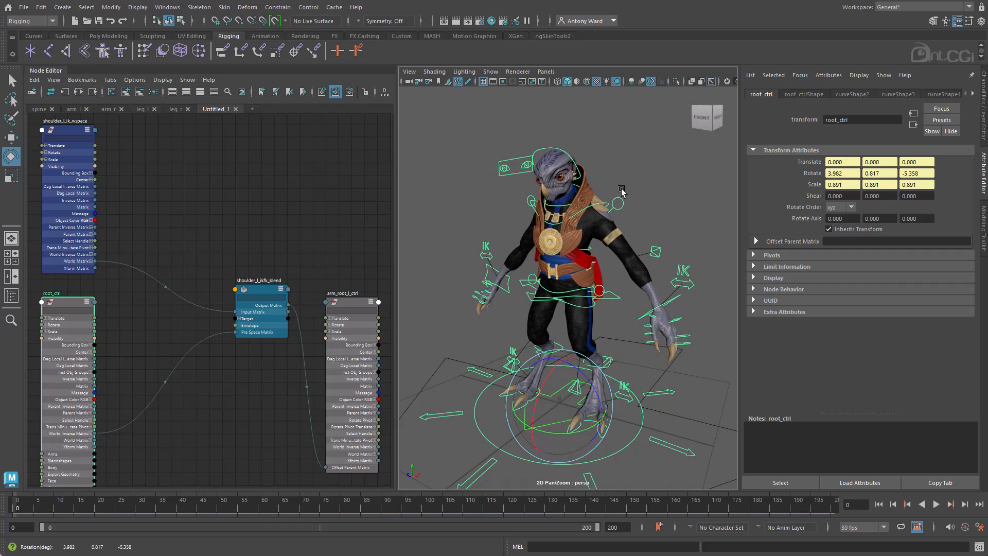
Try moving the left arm root control on the transformed rig, and undo the move.
left_click(622, 207)
key("w")
left_click_drag(602, 223, 605, 228)
key("ctrl+z")
mouse_move(631, 356)
left_mouse_down("alt")
mouse_move(650, 350)
mouse_move(632, 349)
left_mouse_up("alt")
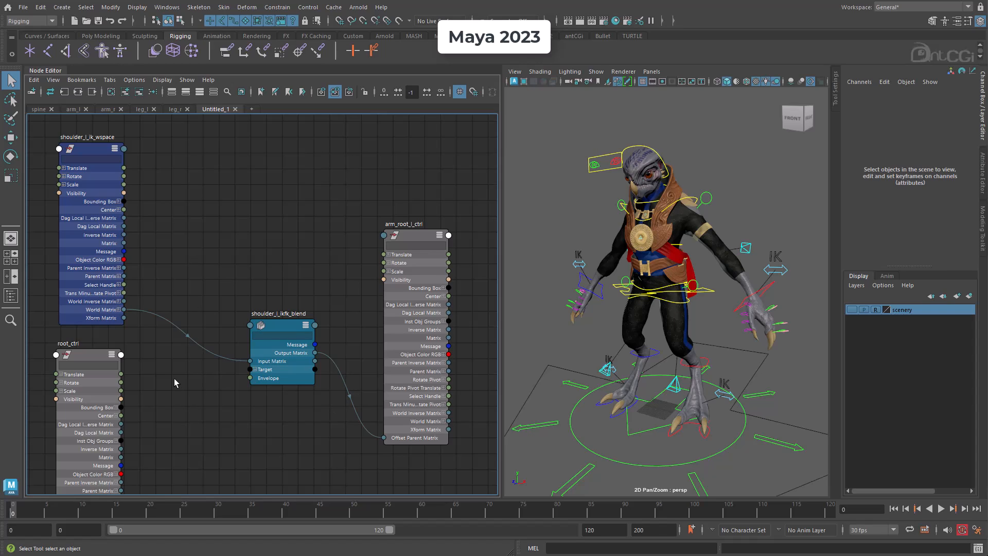
Try rotating the root control in the Maya 2023 scene, and undo the rotation.
left_click_drag(231, 429, 232, 429)
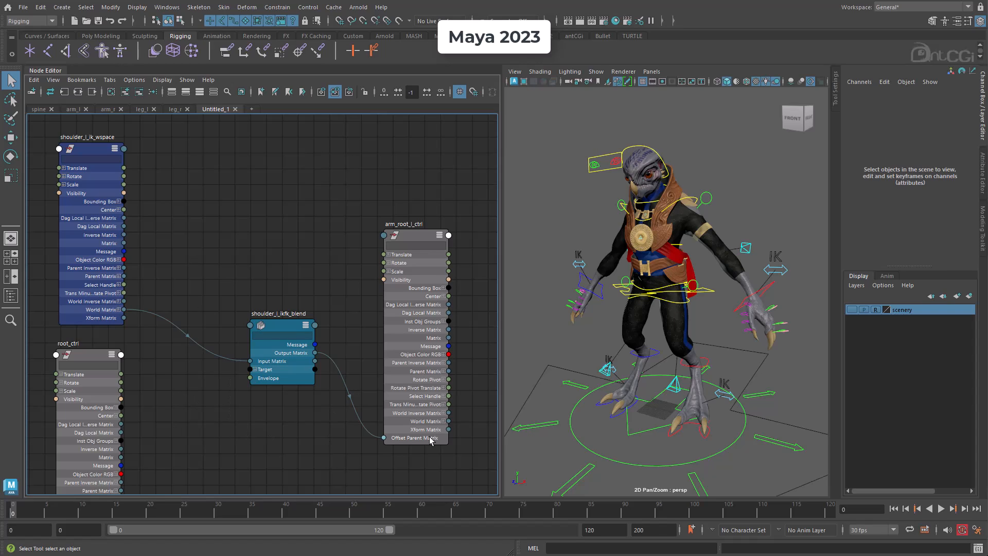
left_click(747, 422)
key("e")
mouse_move(671, 382)
left_mouse_down()
mouse_move(659, 421)
mouse_move(673, 399)
left_mouse_up()
key("ctrl+z")
key("ctrl+z")
key("ctrl+z")
key("ctrl+z")
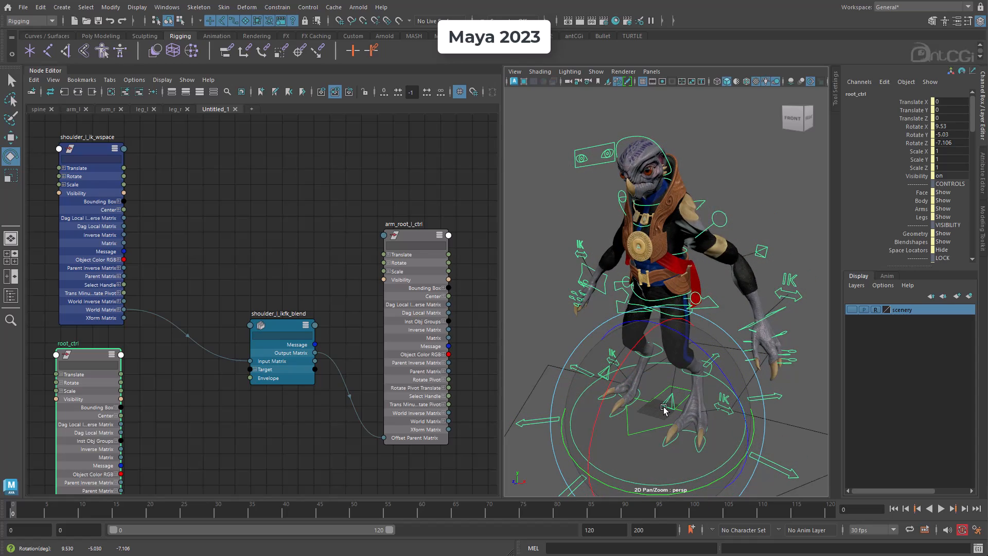
Scale the root control freehand to test how the left shoulder follows it.
key("r")
left_click_drag(659, 408, 699, 405)
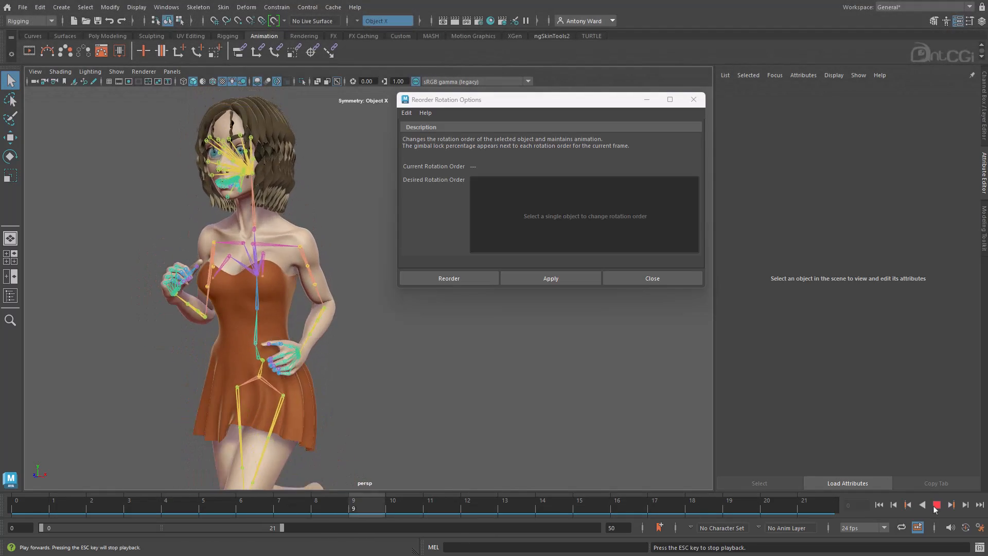
Stop playback at frame 0 and compare the gimbal lock of the xyz and xzy rotation orders for the l_humerus joint.
left_click(936, 510)
left_click_drag(287, 510, 15, 510)
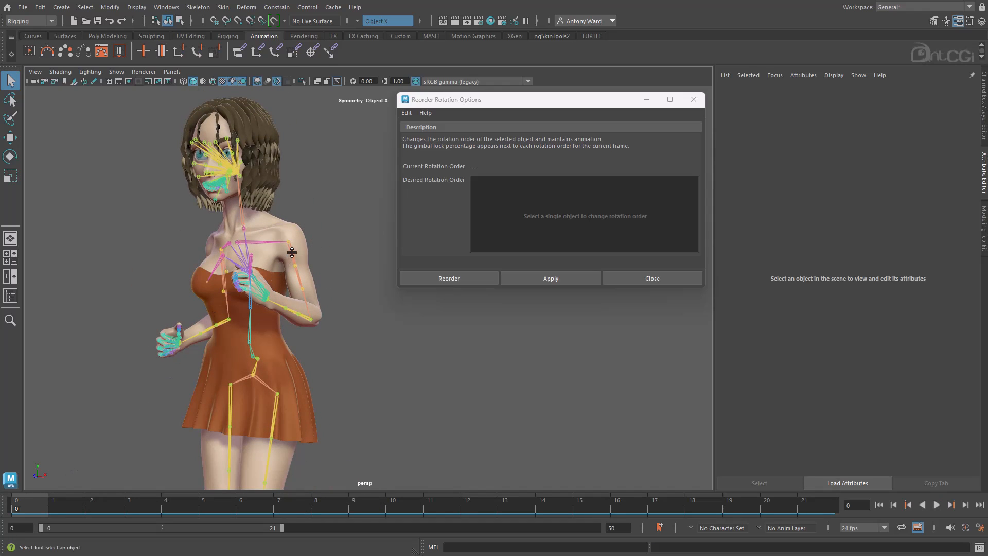
left_click(292, 252)
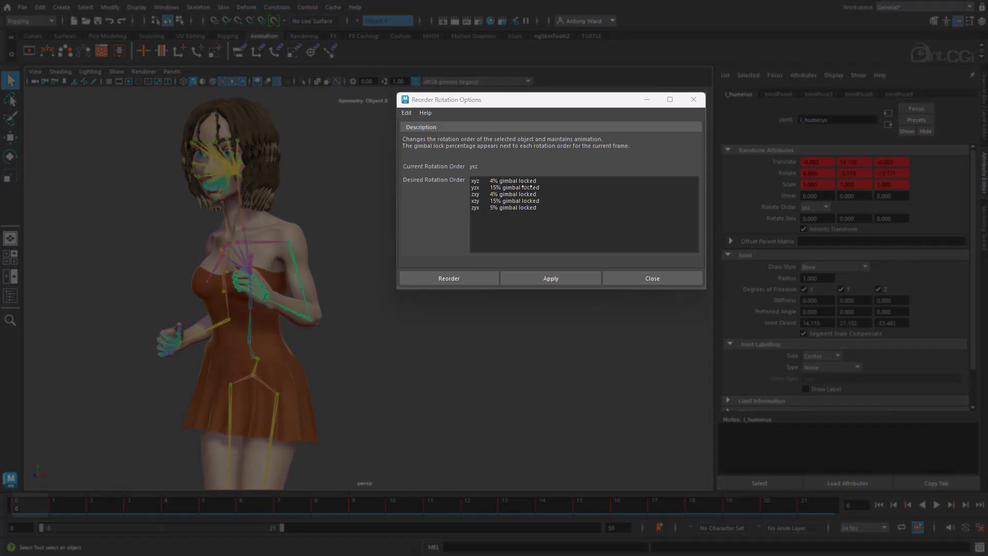
left_click(530, 181)
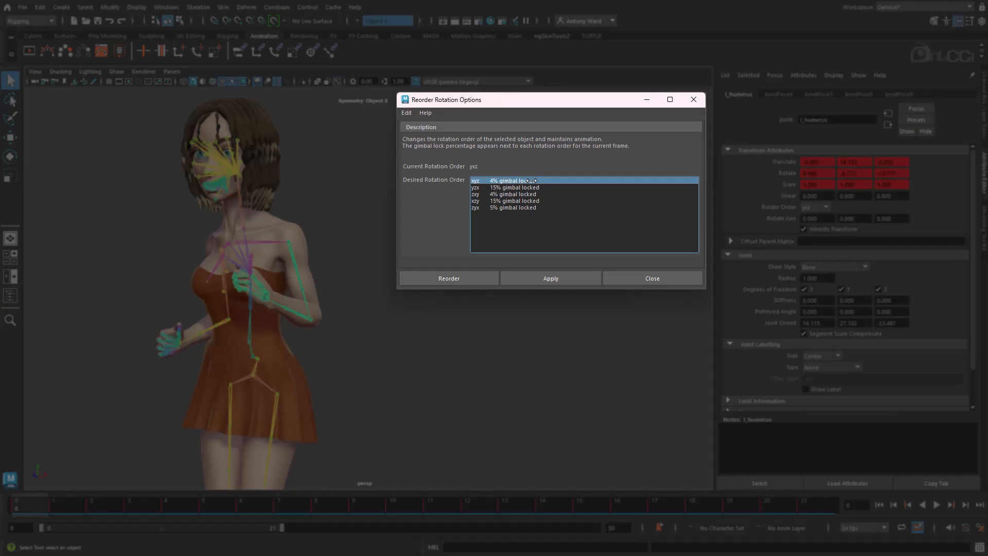
left_click(530, 200)
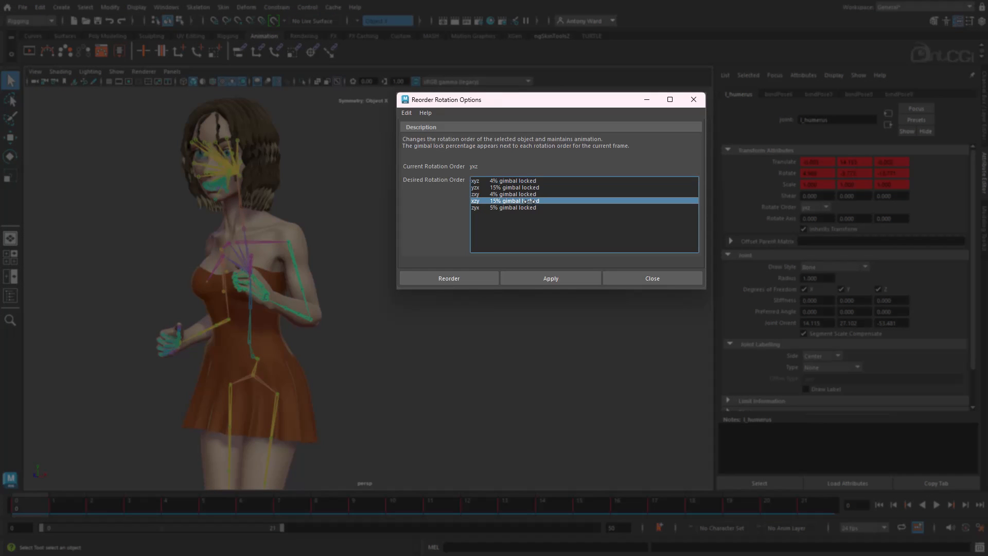
Select the l_radius joint and compare the gimbal lock of its yxz and xyz rotation orders.
left_click(310, 319)
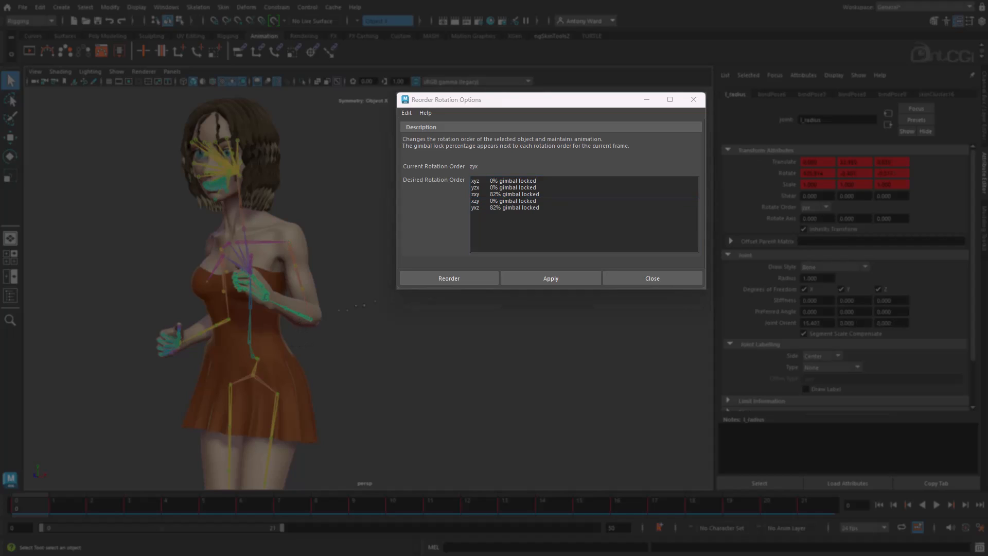
left_click(530, 207)
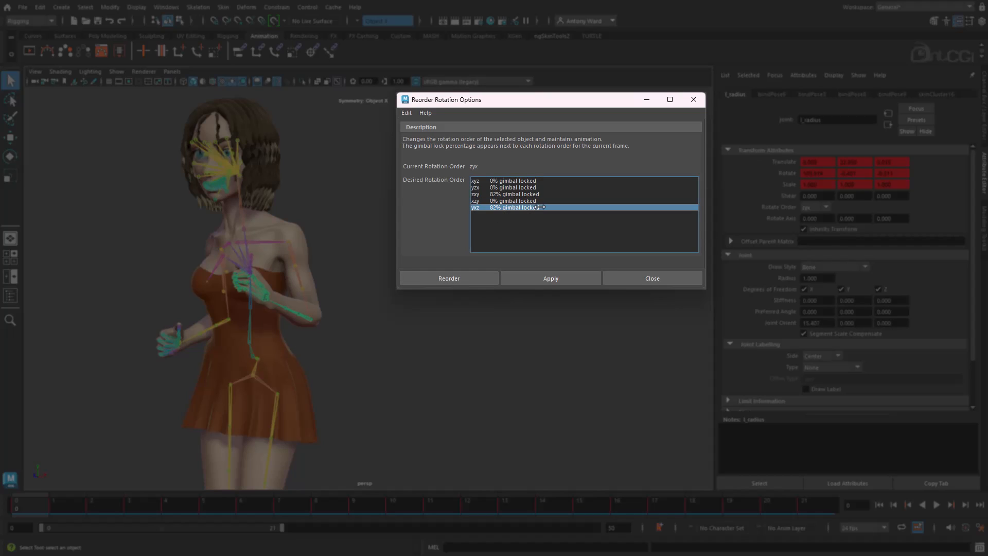
left_click(534, 181)
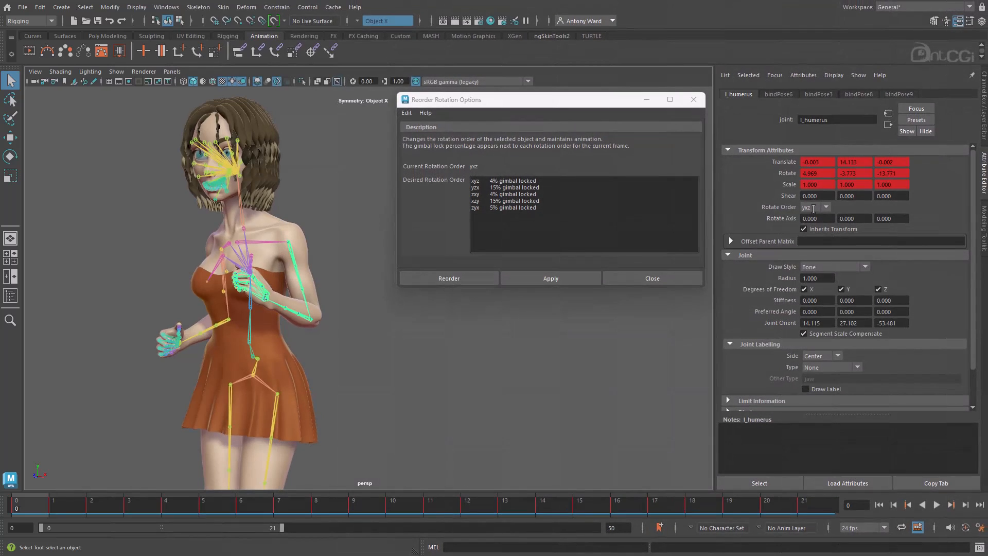
Try the zxy and xzy rotate orders directly on the l_humerus joint's attributes, and set the rotate order back to yxz.
left_click(812, 208)
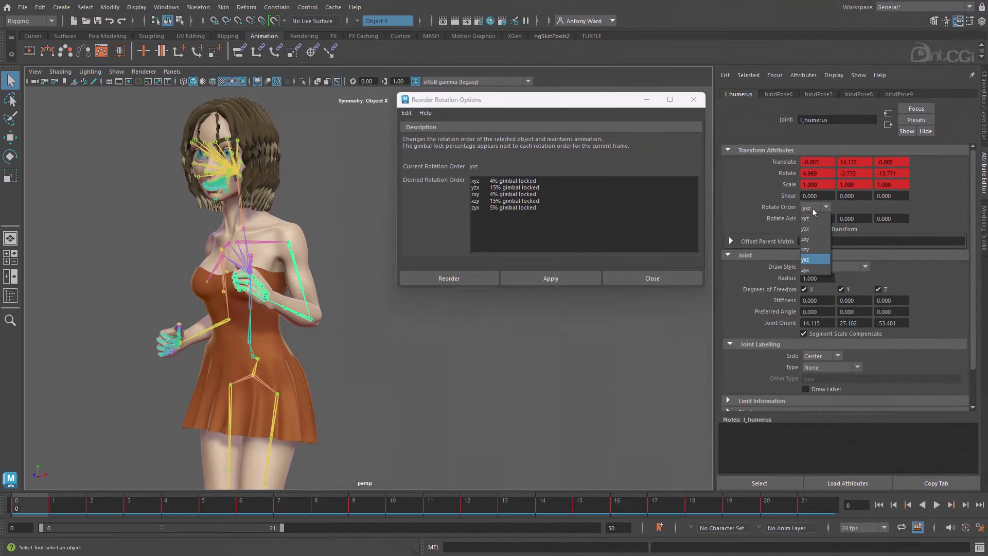
left_click(812, 218)
left_click(814, 209)
left_click(811, 207)
left_click(810, 239)
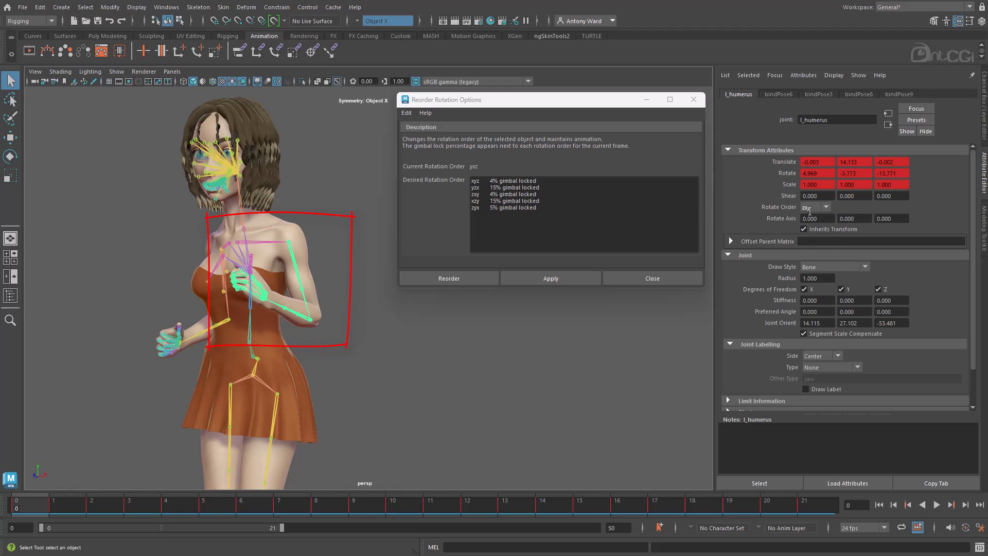
left_click(812, 207)
left_click(810, 249)
left_click(810, 207)
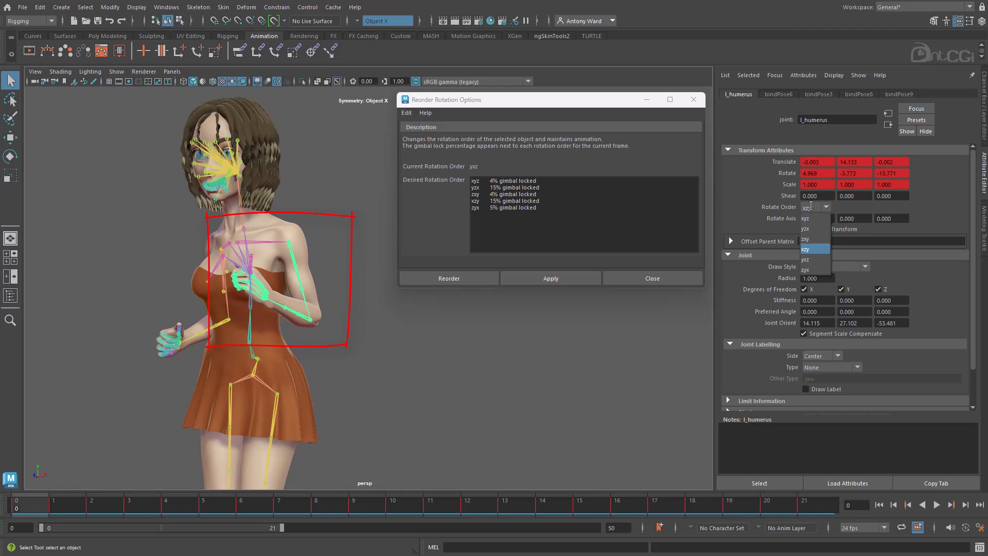
left_click(806, 259)
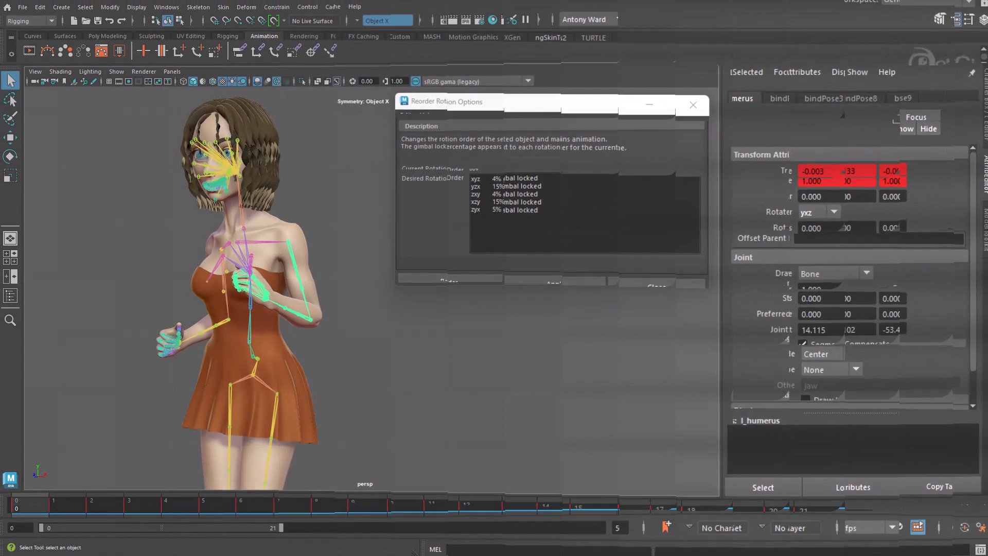
Apply the xyz rotation order to the l_humerus joint with Reorder Rotation, and check its rotate order attribute.
left_click(508, 181)
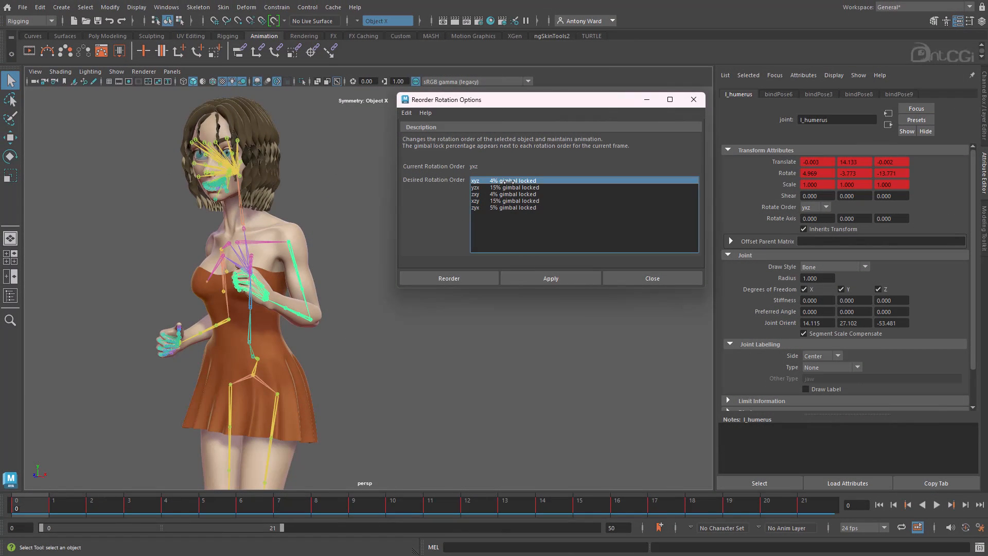
left_click(562, 279)
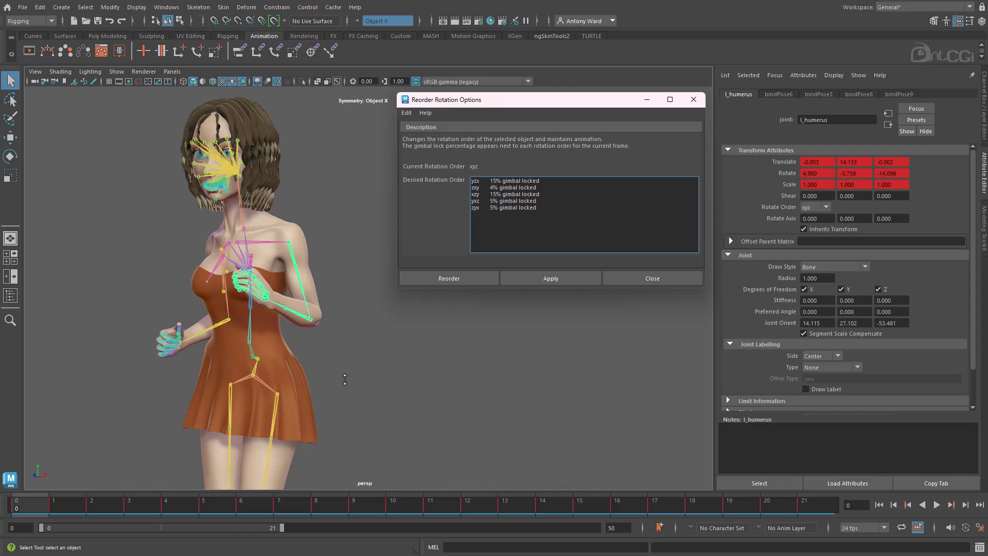
left_click(815, 207)
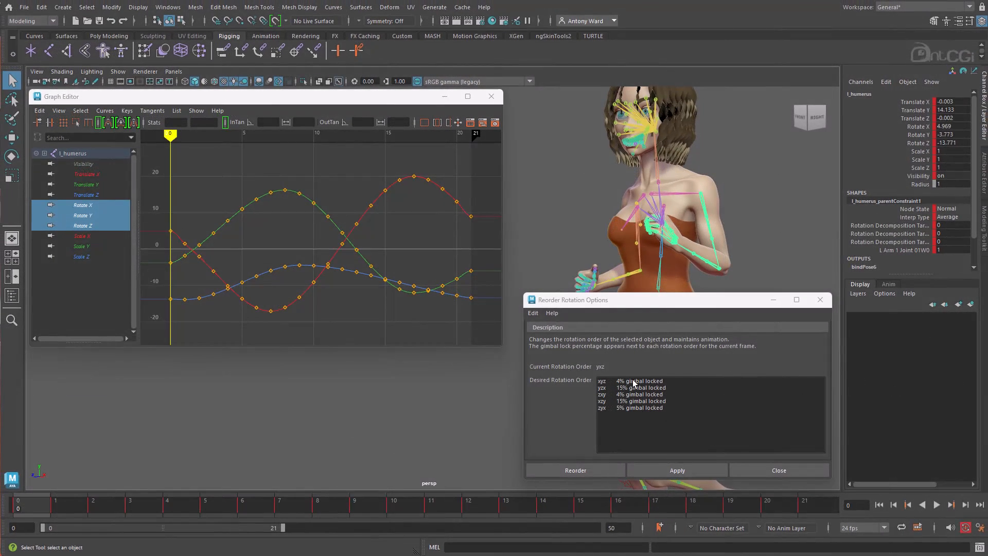
Reorder the l_humerus joint's rotation to xyz, xzy and yxz in turn, comparing how its animation curves are rewritten.
left_click(634, 382)
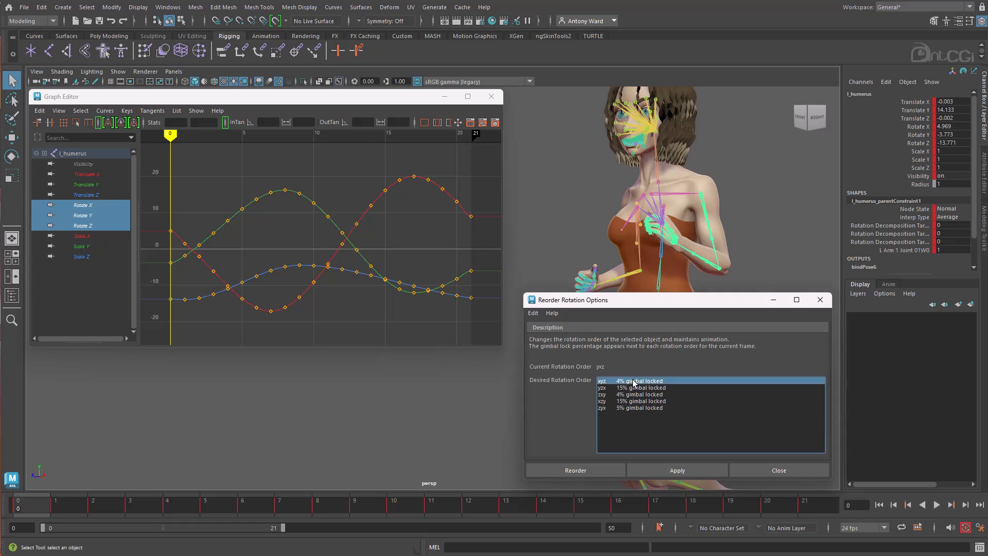
left_click(678, 470)
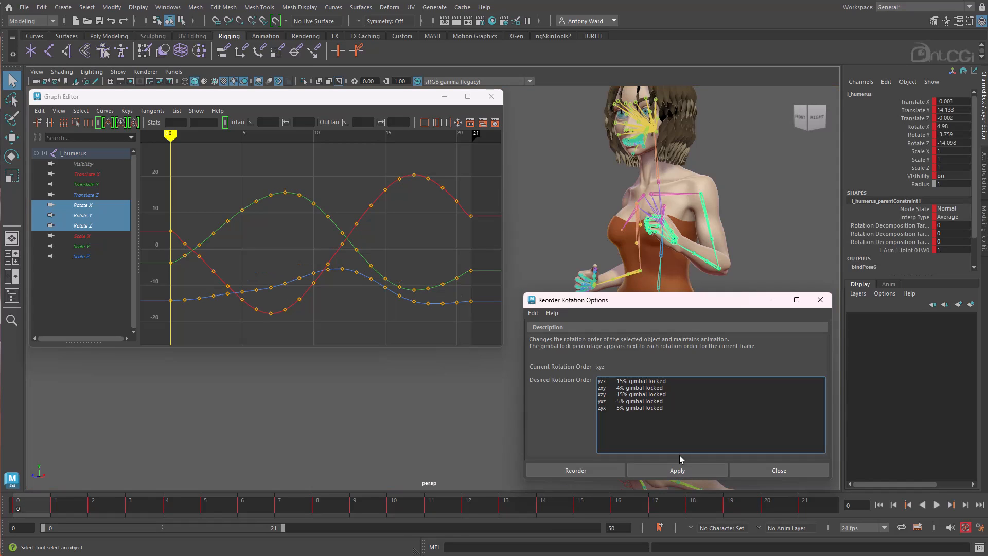
left_click(649, 395)
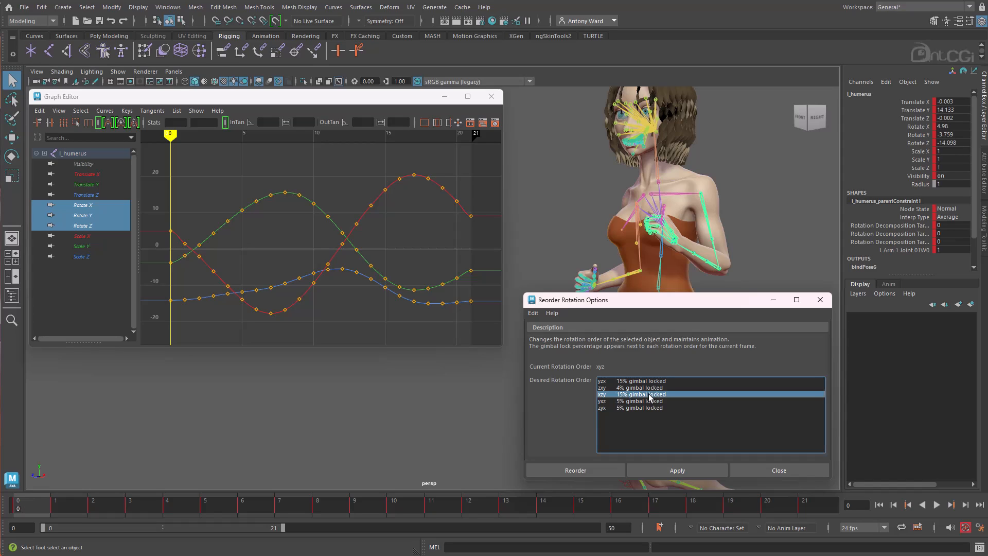
left_click(669, 470)
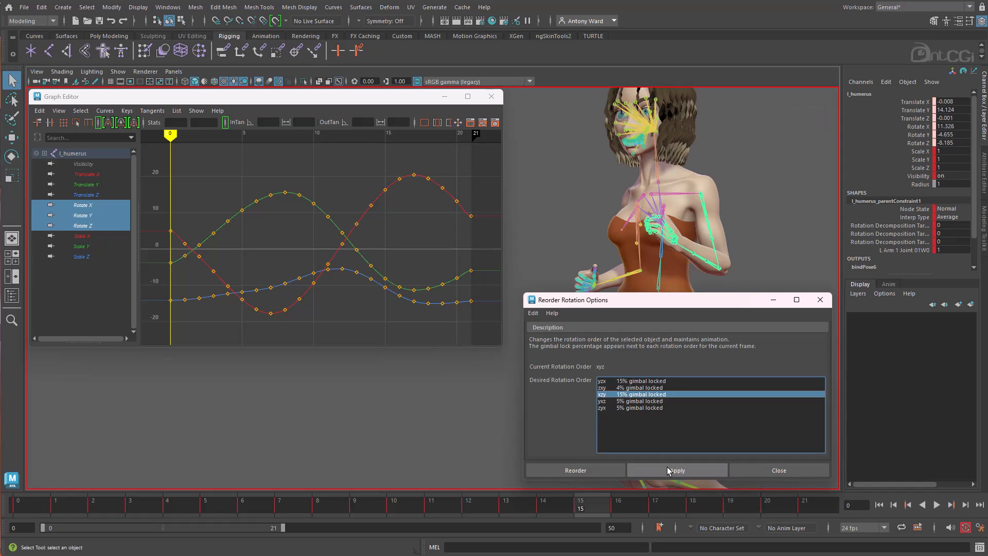
left_click(650, 404)
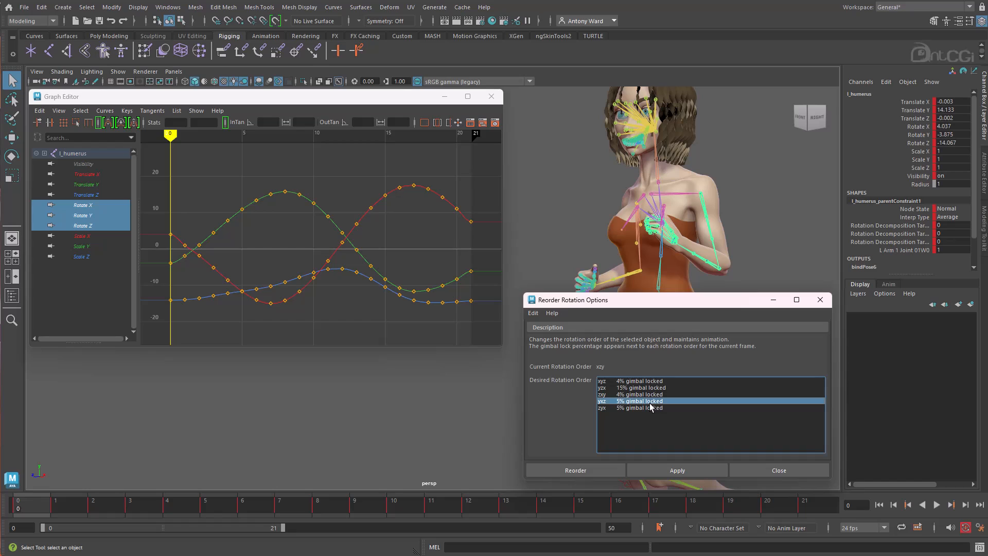
left_click(667, 469)
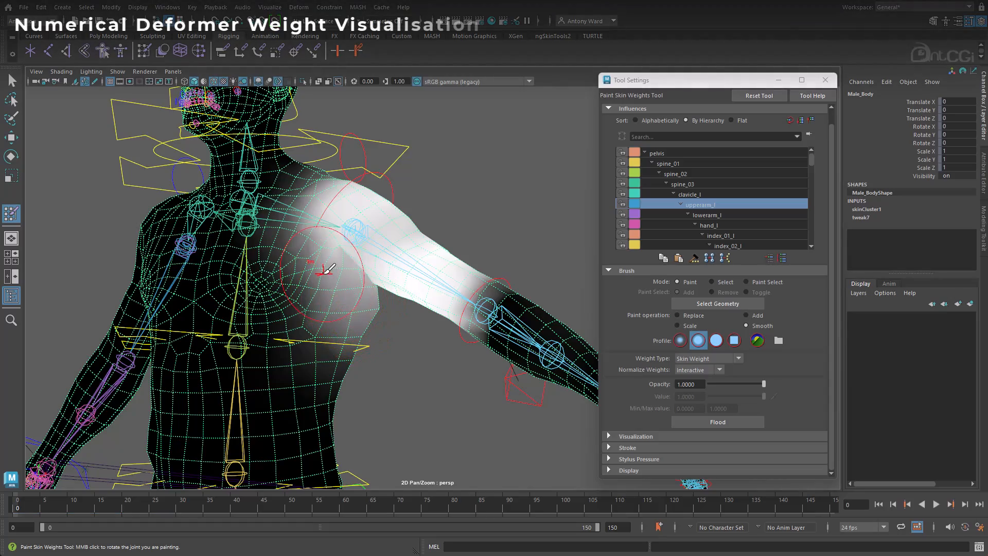
Show the body mesh's skin weights as numbers in the Paint Skin Weights tool, and colour the numbers with the color ramp.
mouse_move(348, 279)
left_mouse_down("alt")
mouse_move(324, 289)
mouse_move(434, 287)
mouse_move(338, 337)
mouse_move(370, 341)
left_mouse_up("alt")
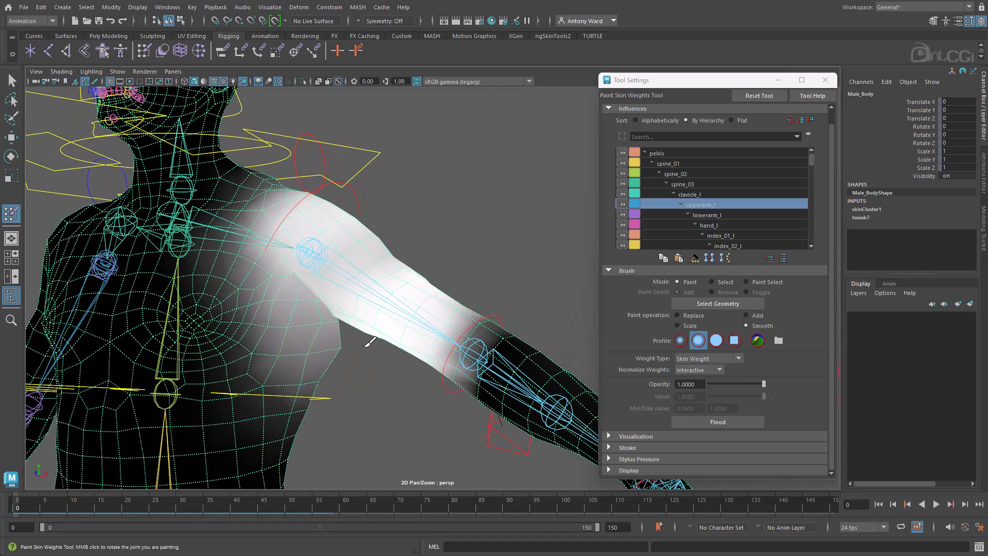
left_click(608, 271)
left_click(609, 297)
left_click(610, 394)
scroll(609, 398, "down", 5)
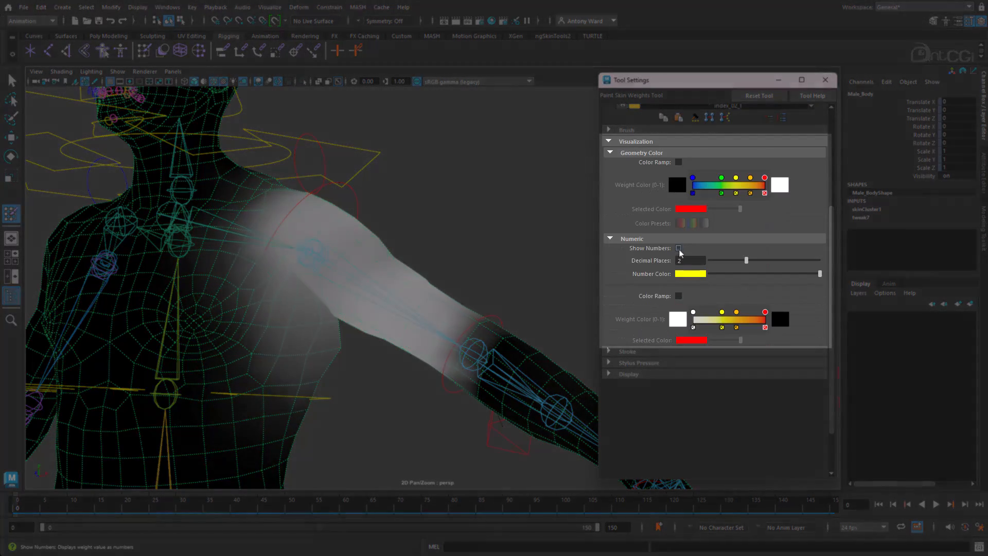
left_click(679, 248)
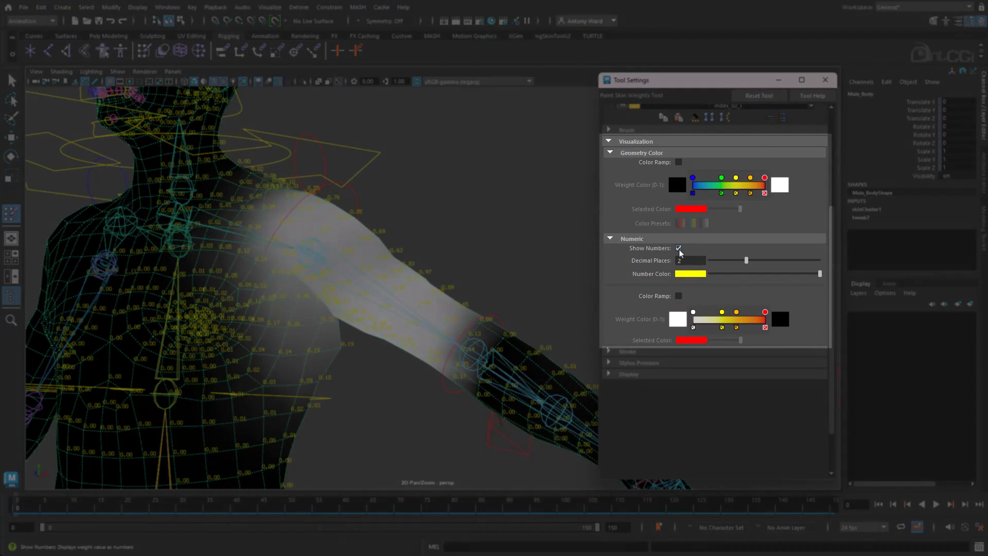
left_click(679, 297)
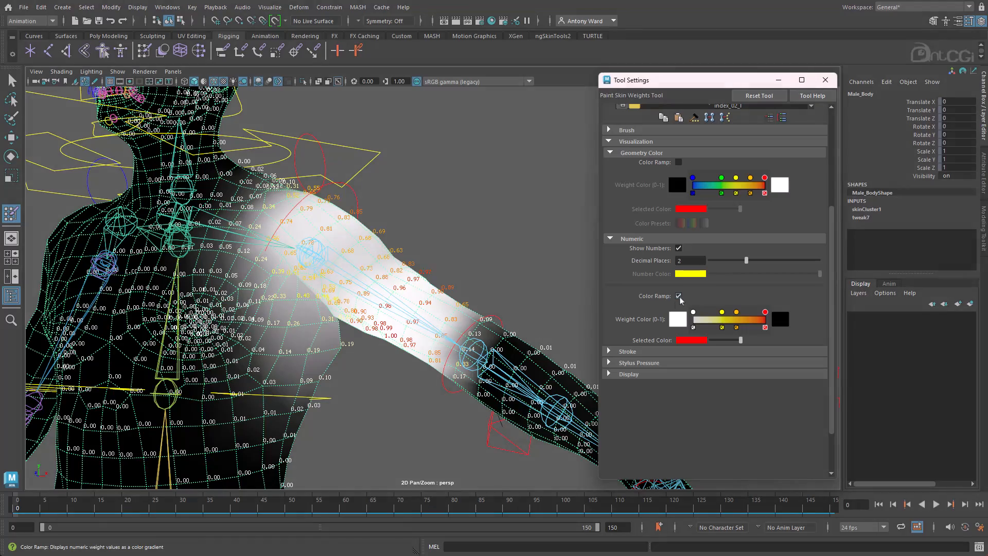
Examine the numeric weights on the left upper arm up close, and select the chest spine joint as the influence to inspect.
left_click_drag(392, 282, 369, 293, "alt")
right_click_drag(369, 293, 457, 312, "alt")
middle_click_drag(471, 350, 460, 330, "alt")
left_click_drag(461, 330, 458, 334, "alt")
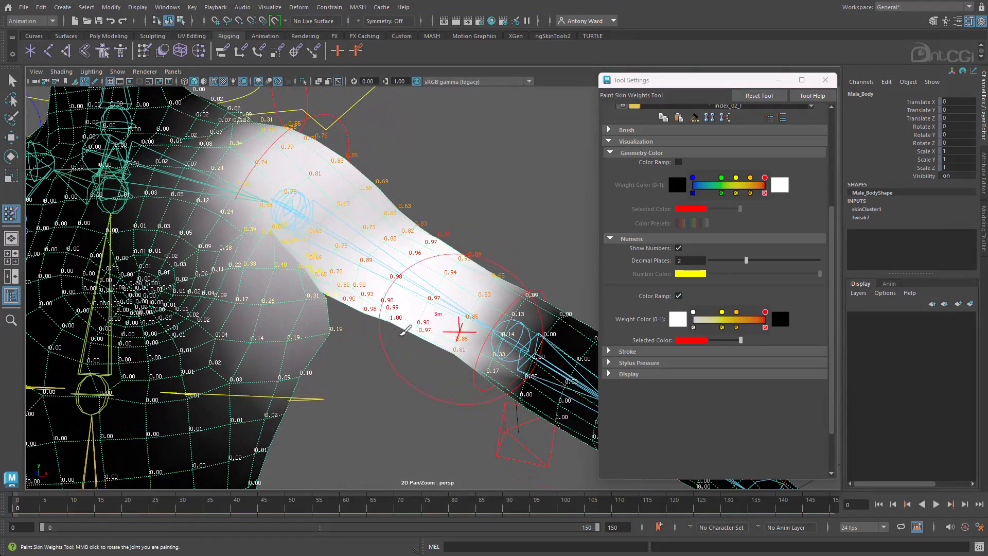
right_click_drag(111, 273, 113, 242)
mouse_move(308, 325)
left_mouse_down()
mouse_move(320, 326)
mouse_move(289, 319)
mouse_move(316, 326)
mouse_move(266, 299)
mouse_move(276, 324)
mouse_move(299, 285)
left_mouse_up()
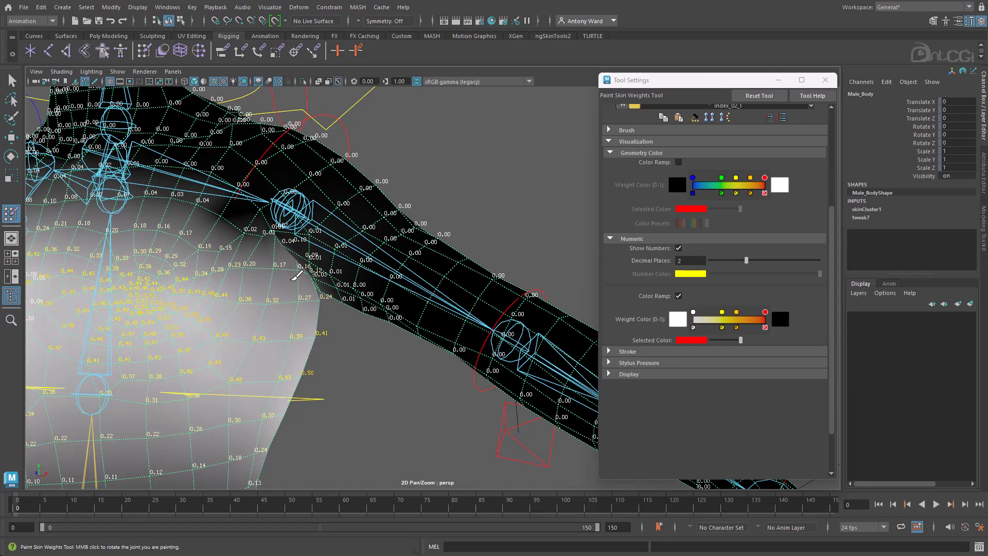
Select the upperarm_twist_01_l influence, and switch back to upperarm_l to compare their numeric weights on the arm.
right_click(307, 210)
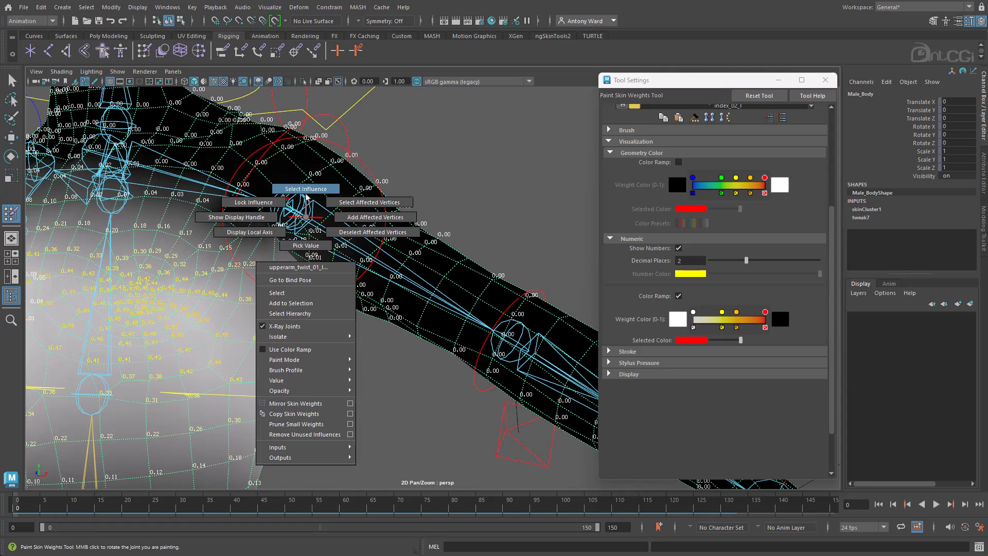
left_click(311, 190)
left_click_drag(401, 337, 406, 345, "alt")
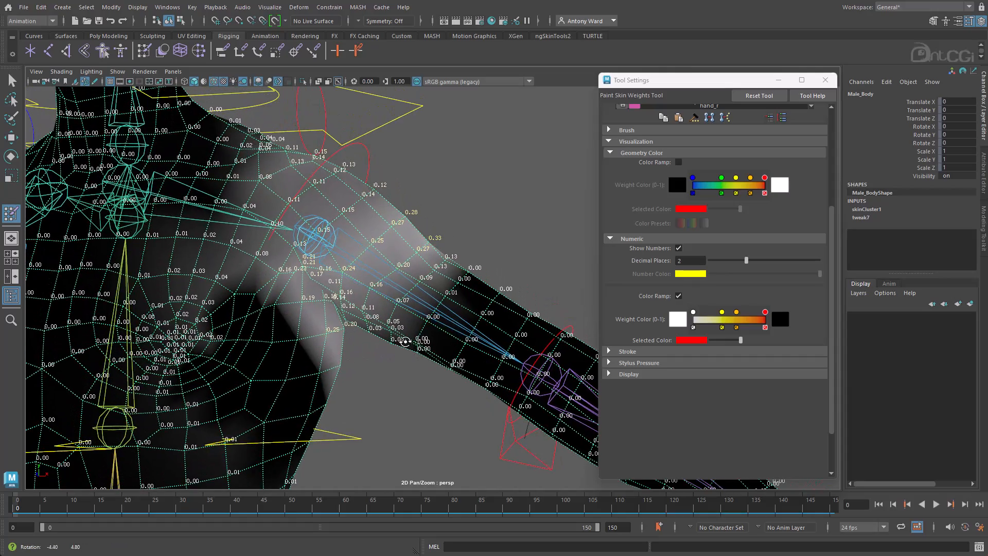
right_click_drag(415, 300, 415, 271)
middle_click_drag(472, 344, 446, 316, "alt")
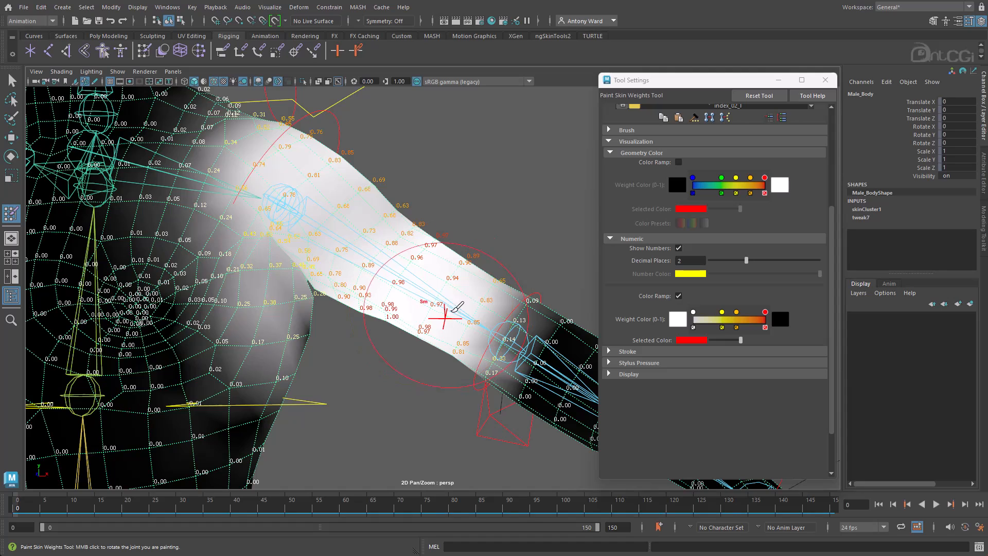
scroll(608, 133, "up", 5)
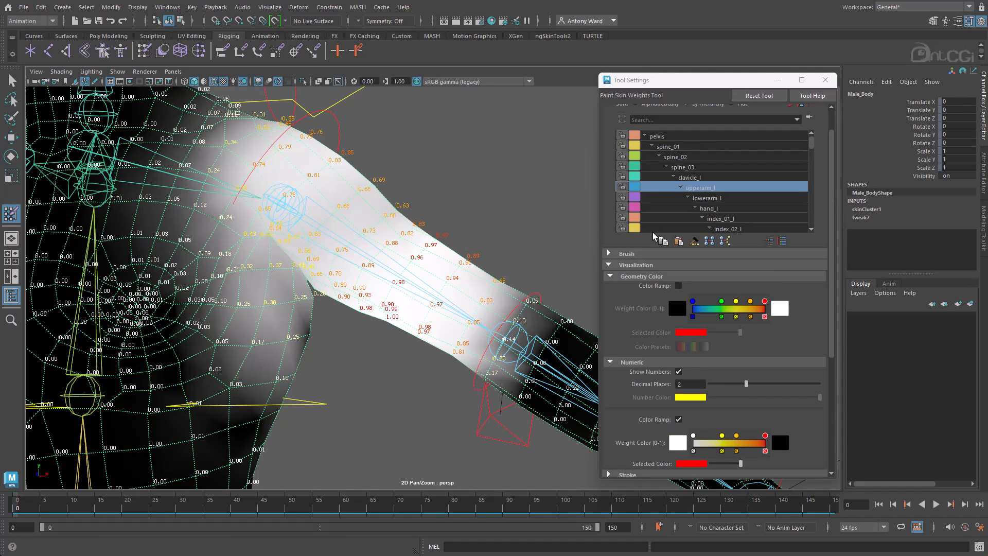
Add a greaterThan node to the node graph beside lerp1 and expand it to show all its attributes.
type("great")
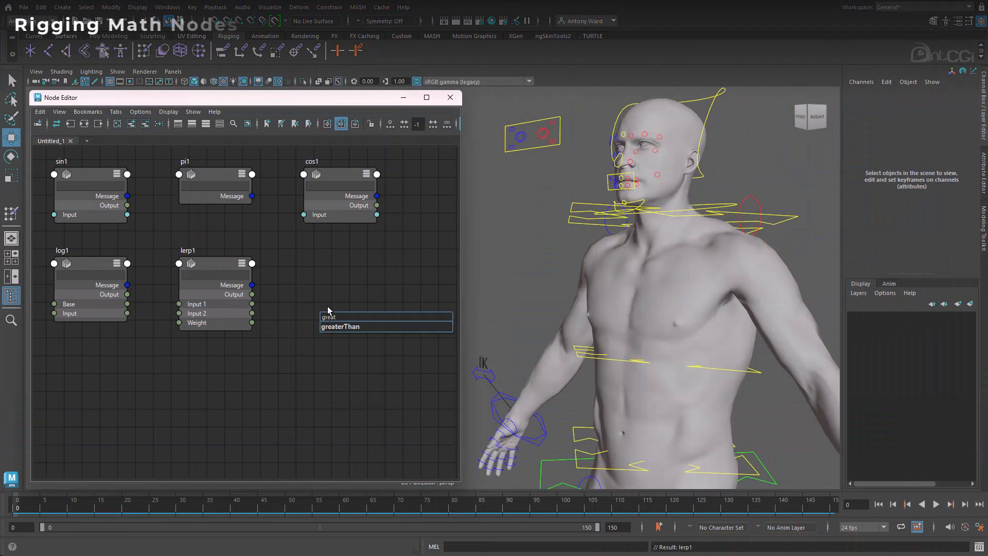
left_click(340, 328)
left_click_drag(351, 315, 340, 264)
key("3")
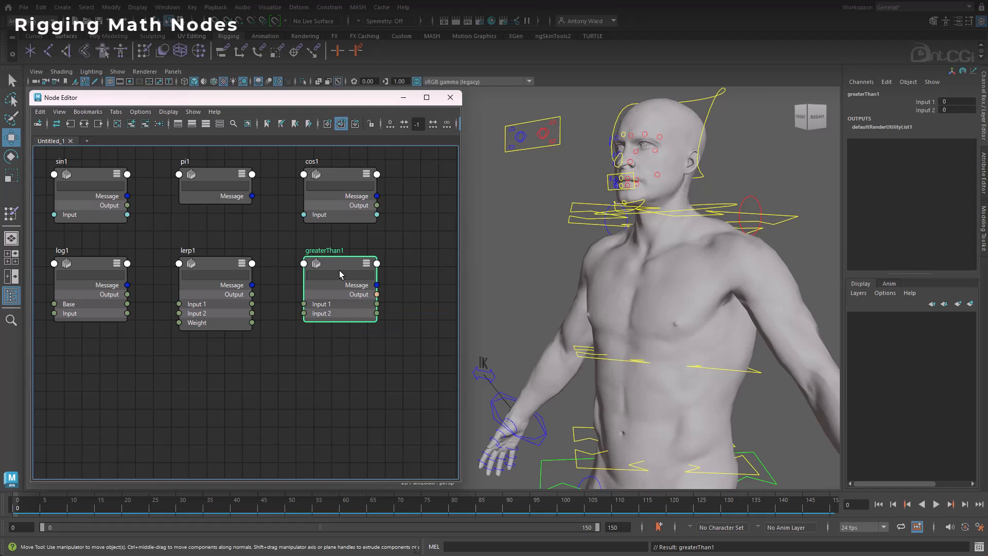
Add a normalize node, place it below log1, and expand it to show all its attributes.
left_click(348, 398)
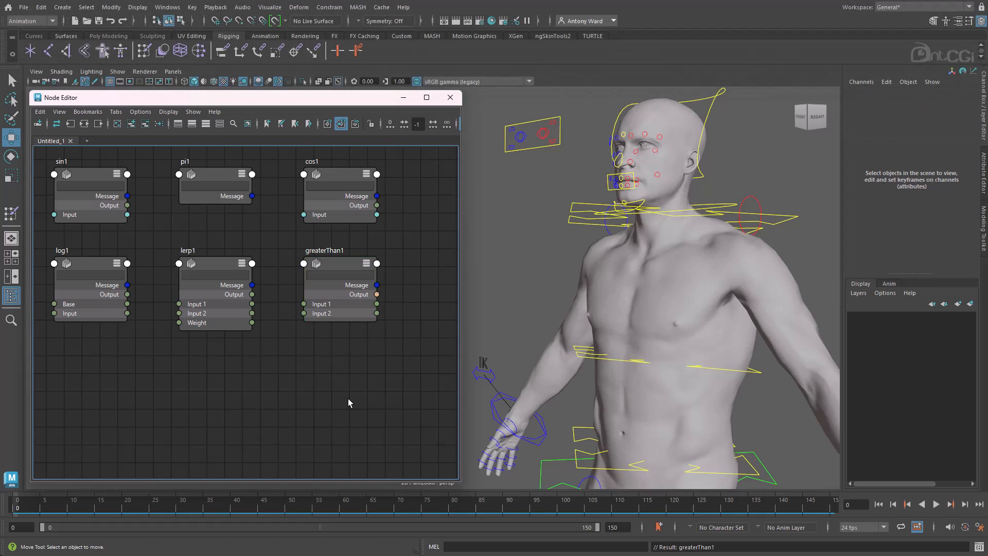
key("Tab")
type("norm")
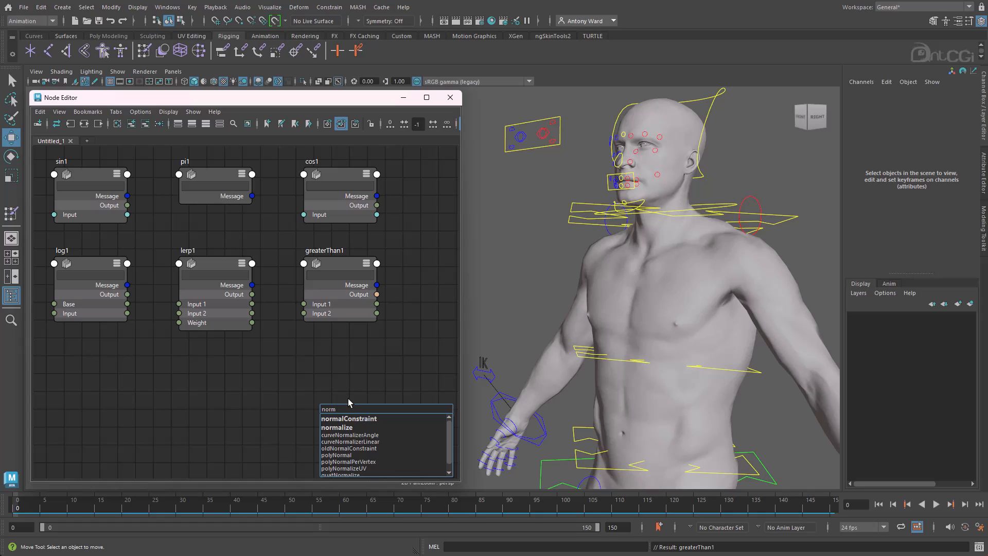
left_click(336, 427)
left_click_drag(345, 415, 99, 379)
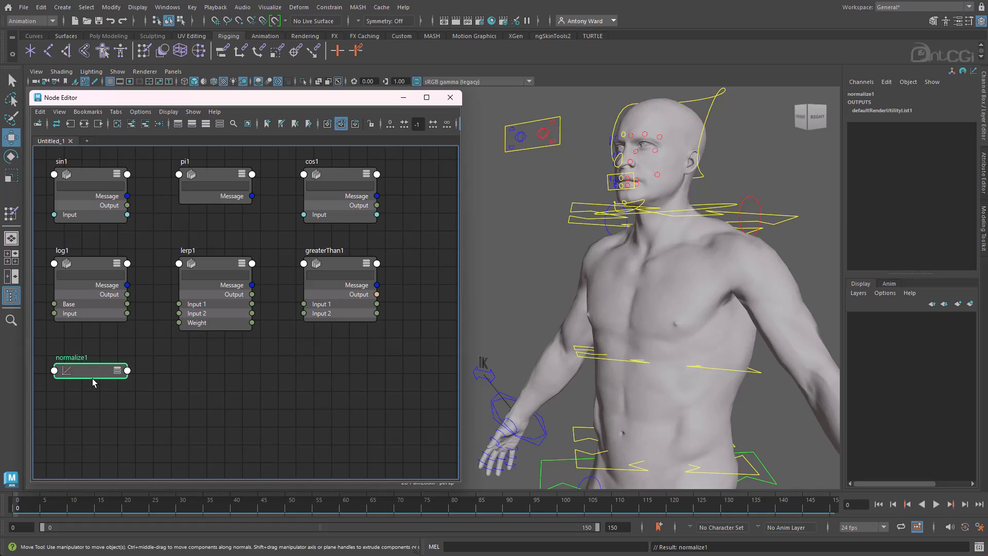
key("3")
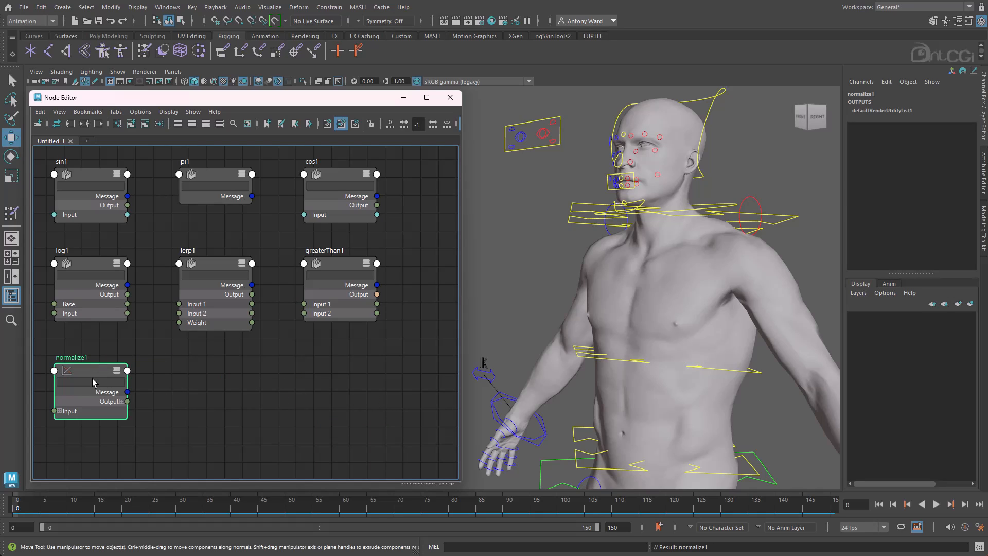
Add a clampRange node, place it below lerp1, and expand it to show all its attributes.
left_click(274, 390)
key("Tab")
type("cla")
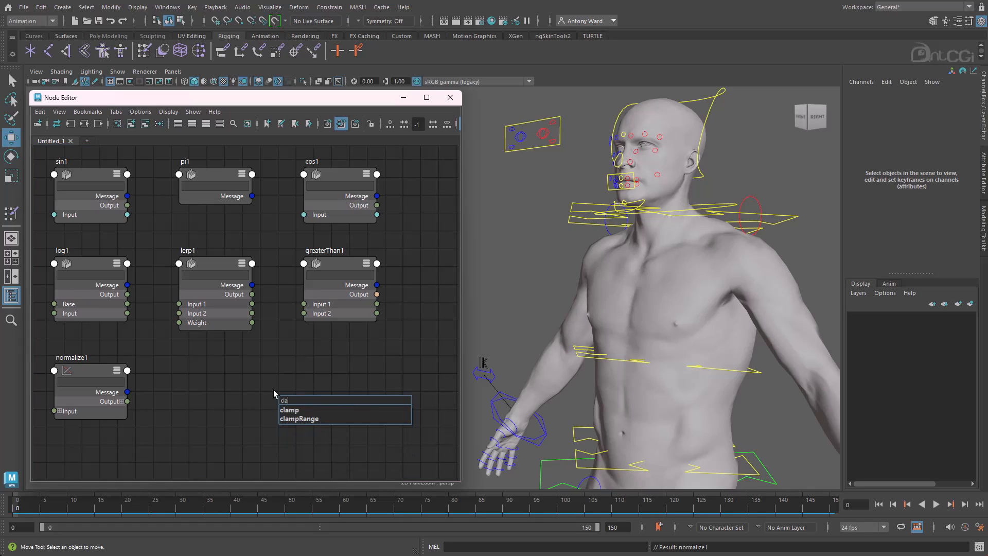
left_click(299, 419)
left_click_drag(303, 413, 204, 374)
key("3")
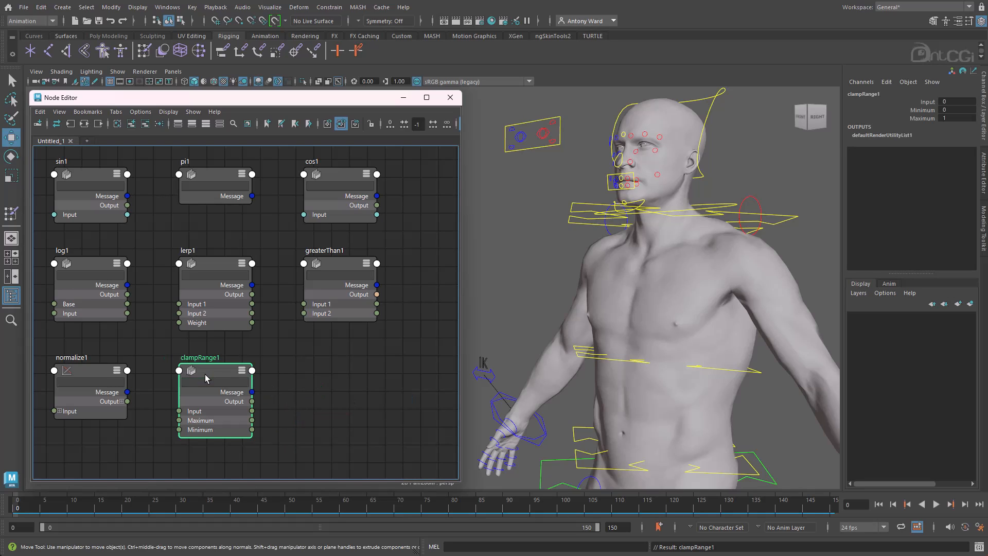
Add a truncate node, place it below greaterThan1, expand it to show all its attributes, and deselect it.
left_click(352, 405)
key("Tab")
type("trunc")
left_click(357, 427)
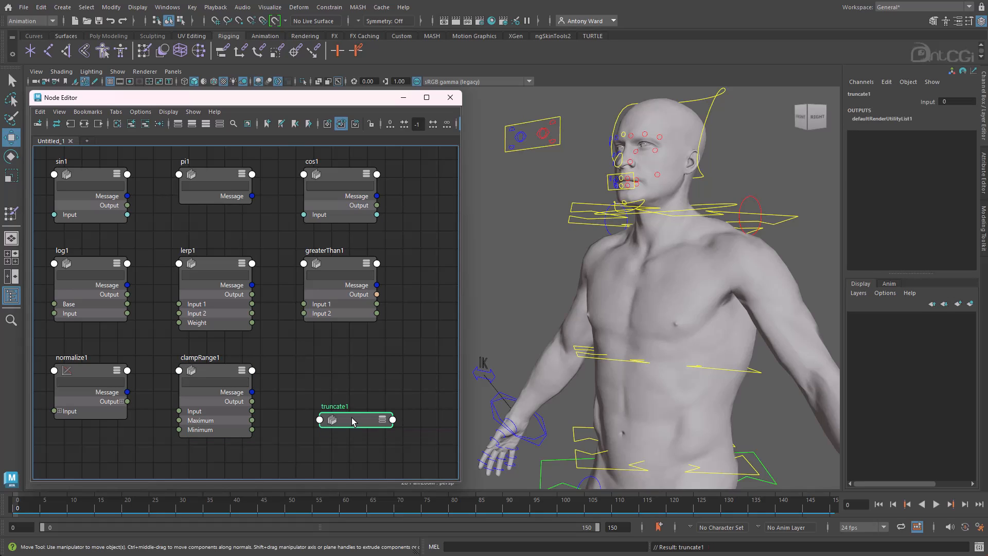
left_click_drag(356, 421, 348, 387)
key("3")
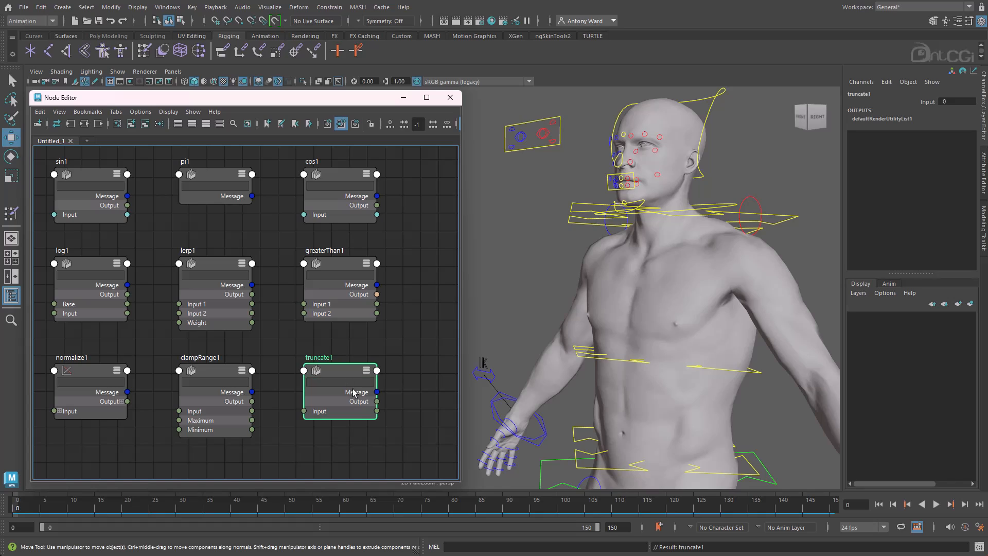
left_click(442, 442)
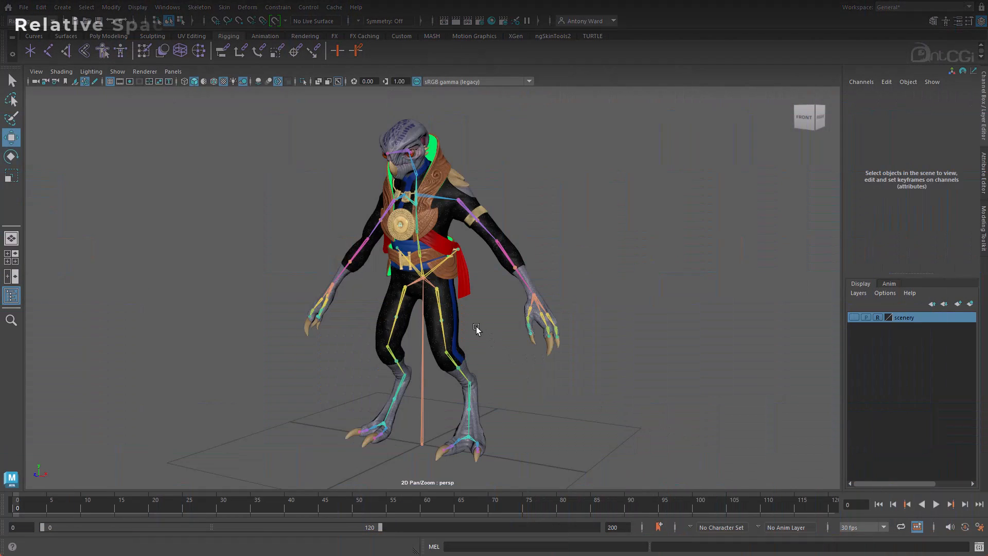
mouse_move(476, 330)
left_mouse_down("alt")
mouse_move(508, 326)
mouse_move(466, 324)
mouse_move(476, 329)
left_mouse_up("alt")
left_click(91, 72)
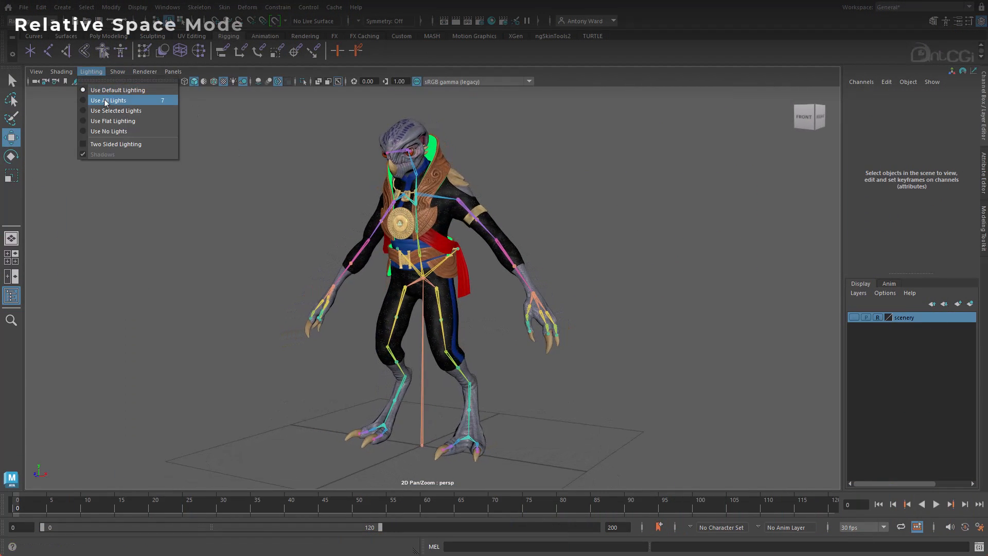
left_click(103, 99)
left_click(92, 72)
left_click(101, 90)
Move the character's skeleton and mesh groups together sideways along X, away from the grid's centre, and clear the selection.
left_click_drag(577, 345, 600, 352, "alt")
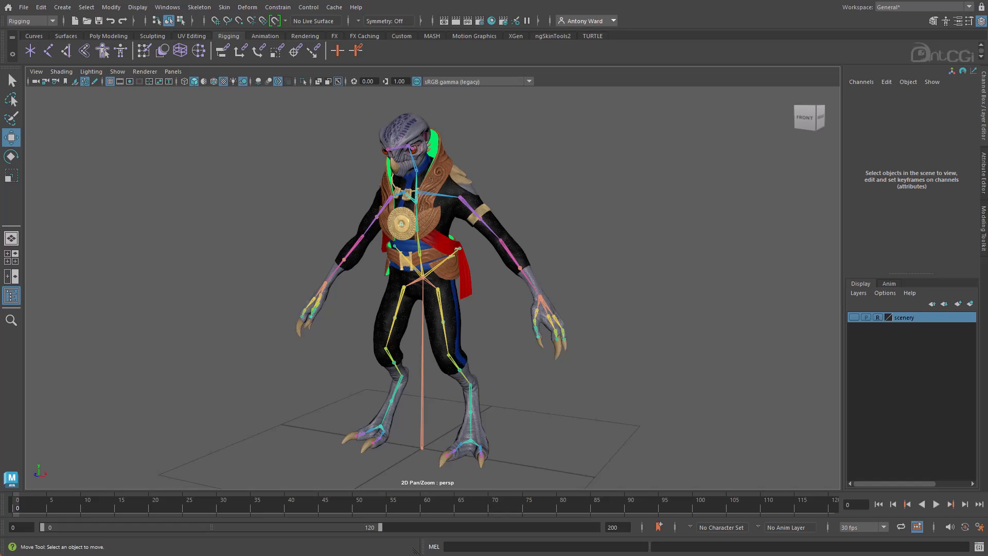
left_click_drag(480, 417, 488, 416, "alt")
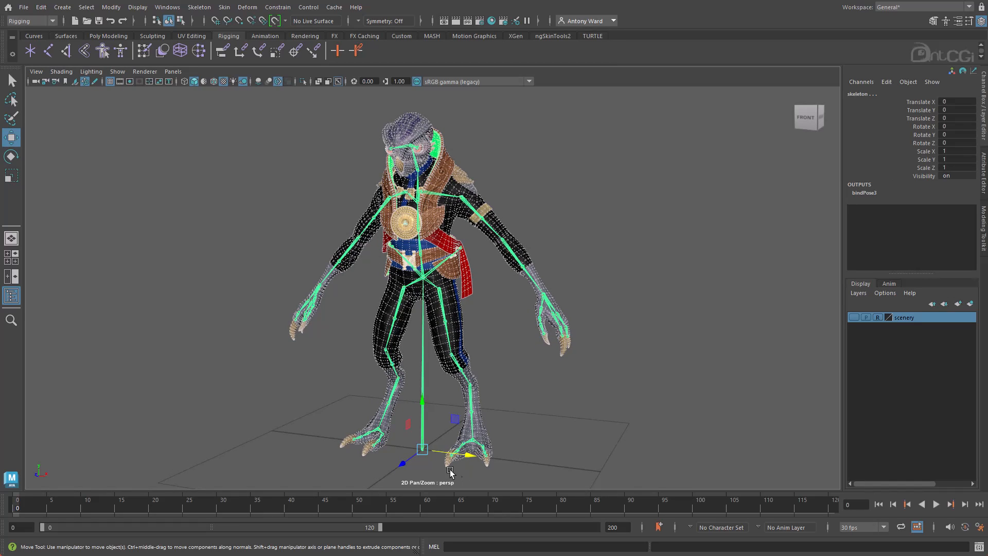
left_click_drag(426, 451, 292, 455)
middle_click_drag(426, 424, 534, 412, "alt")
mouse_move(534, 411)
left_mouse_down("alt")
mouse_move(512, 416)
mouse_move(525, 415)
left_mouse_up("alt")
left_click(613, 336)
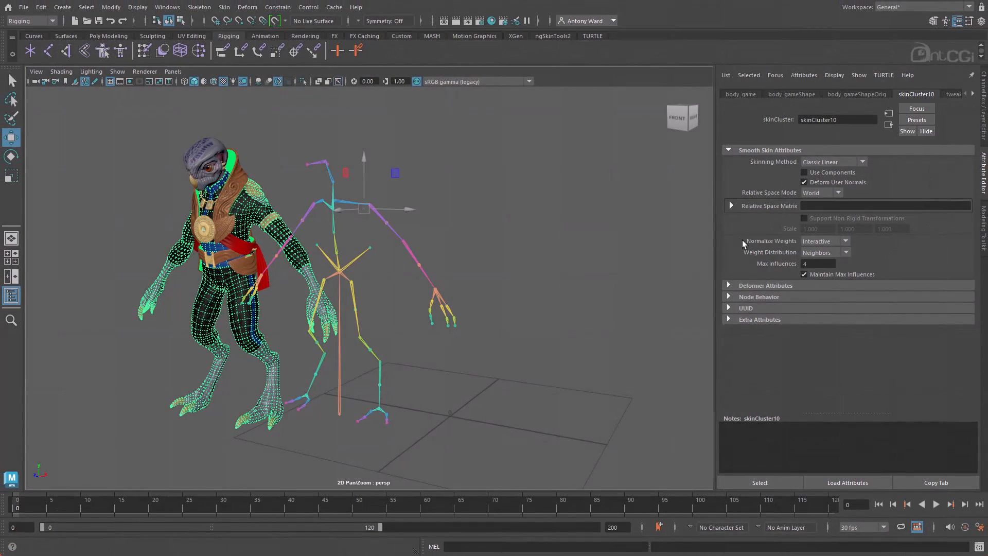
Expand the Relative Space Matrix settings of the body's skinCluster10 and set its Relative Space Mode to Local.
left_click(731, 206)
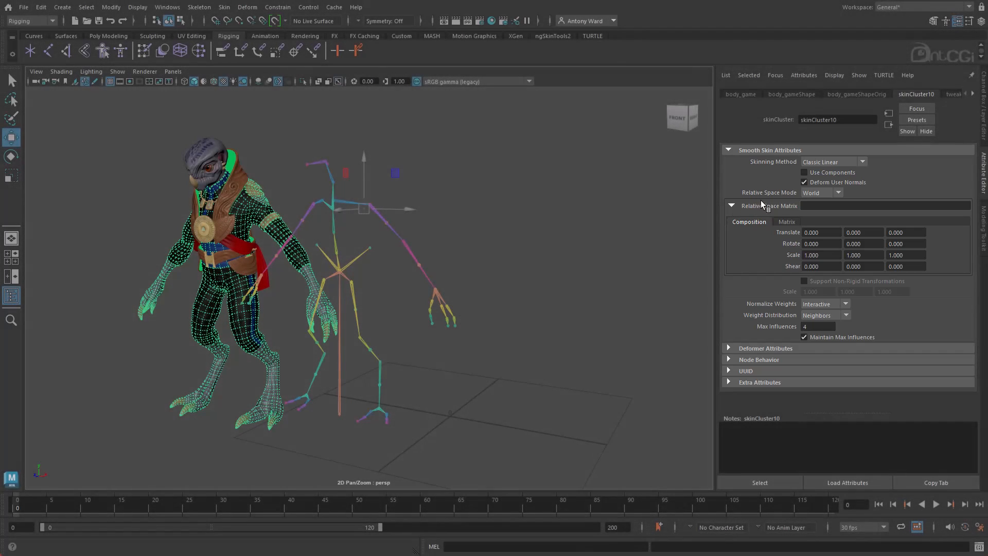
left_click(818, 194)
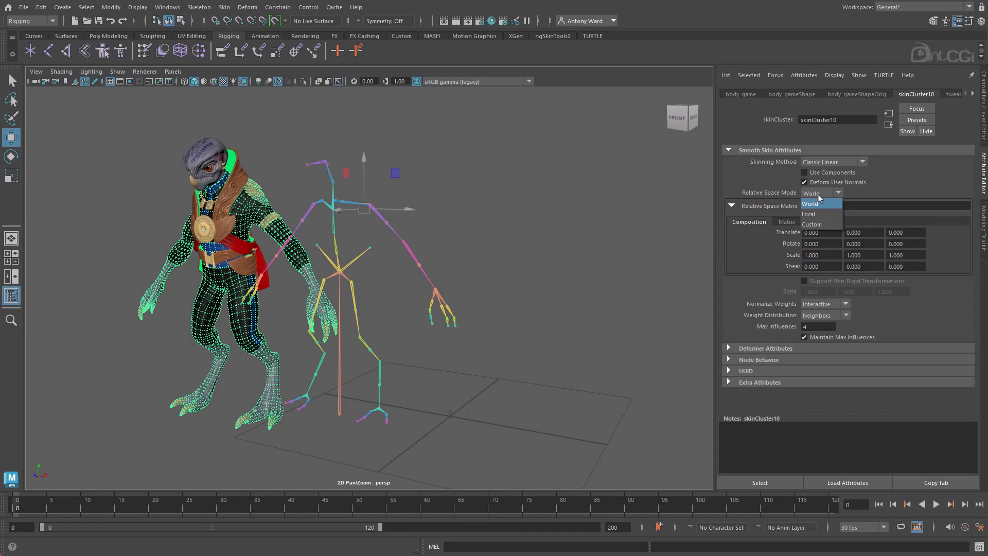
left_click(826, 214)
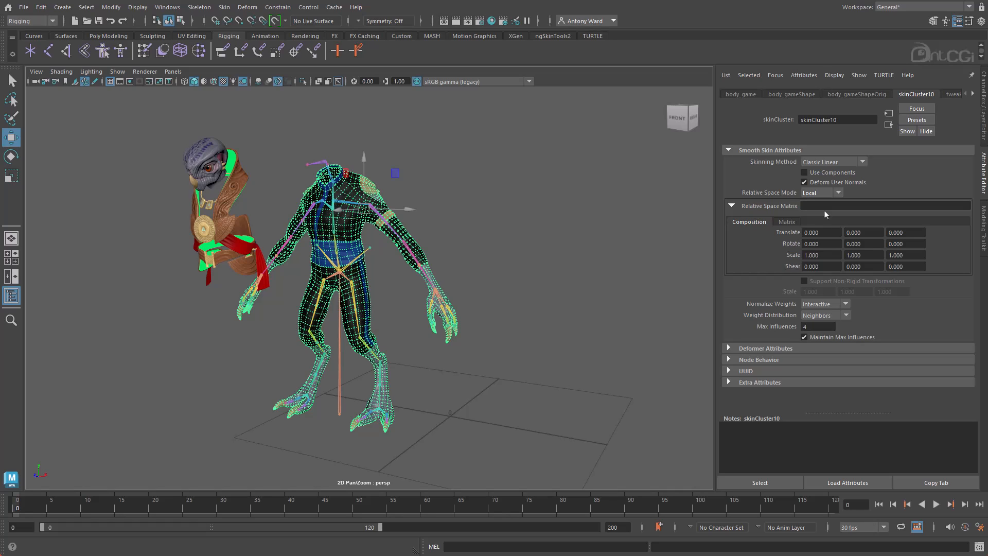
left_click(818, 193)
left_click(825, 225)
left_click(818, 193)
left_click(825, 214)
Set Relative Space Mode to Local on the skin clusters of the displaced clothing and accessory pieces, including the necklace.
left_click(232, 262)
left_click(818, 193)
left_click(825, 215)
left_click(235, 200)
left_click(818, 193)
left_click(825, 215)
left_click(258, 252)
left_click(818, 193)
left_click(819, 215)
left_click(204, 229)
left_click(818, 193)
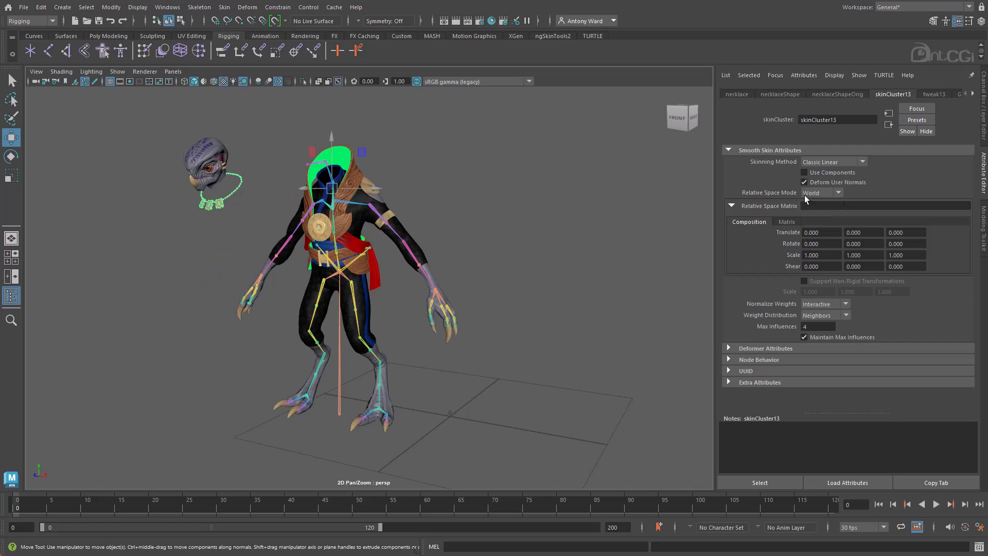
Set Relative Space Mode to Local on the skin clusters of the displaced head and eye meshes.
left_click(209, 167)
left_click(818, 193)
left_click(811, 215)
left_click(191, 168)
left_click(814, 193)
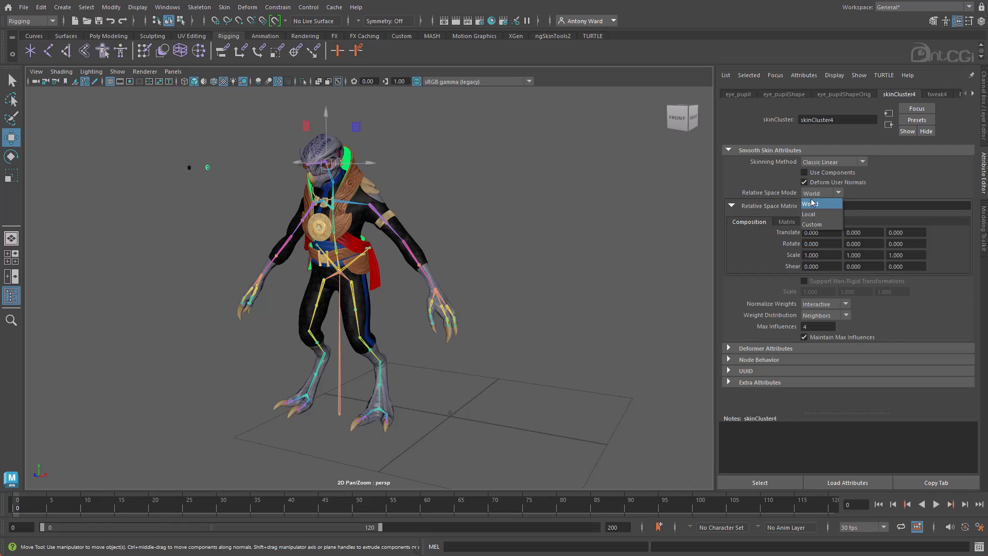
left_click(818, 214)
Move the skeleton from its base to test that the skinned meshes follow it.
left_click(339, 411)
left_click_drag(340, 415, 353, 437)
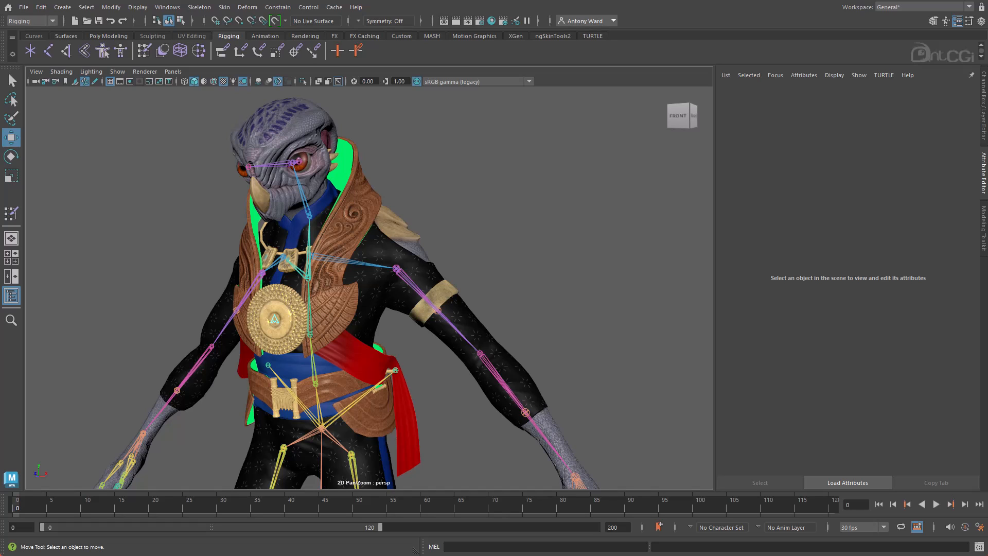
scroll(569, 278, "down", 3)
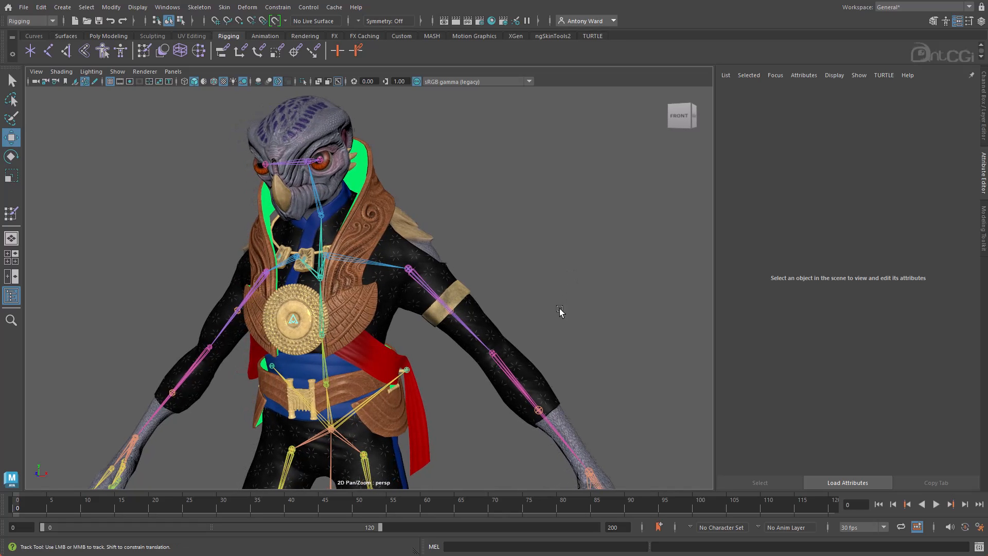
scroll(521, 315, "up", 5)
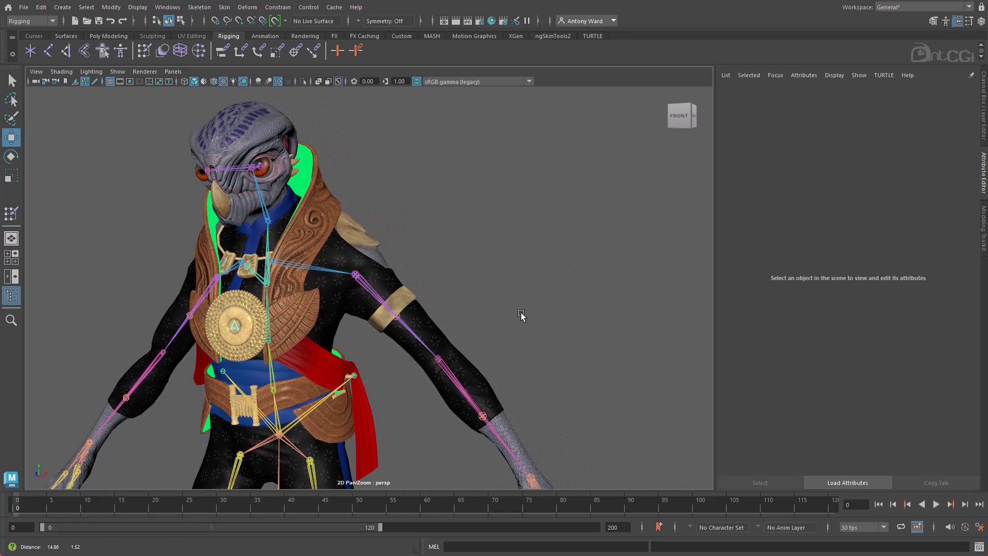
Examine the body mesh's skinCluster10, first its full attributes including the relative space settings and then its channel list.
left_click(421, 322)
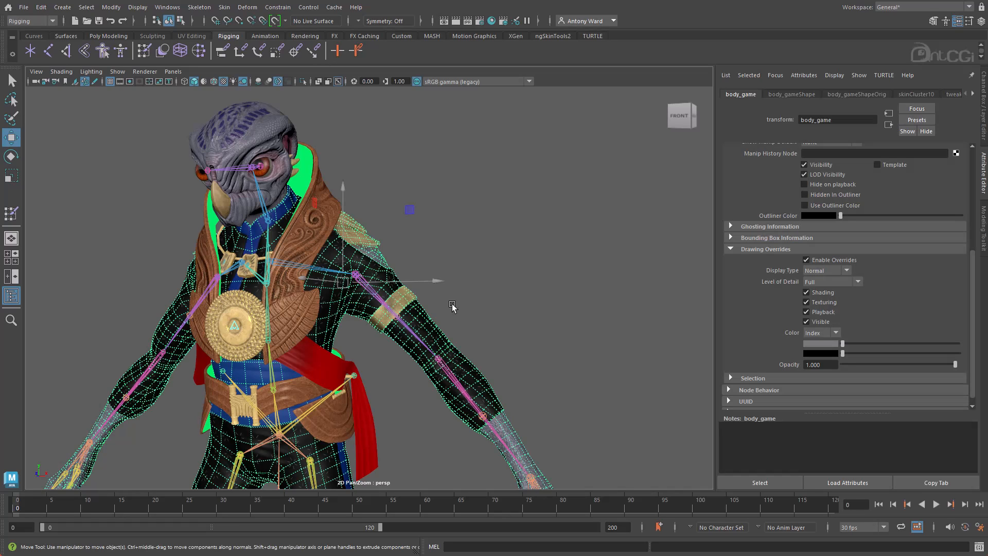
left_click(917, 94)
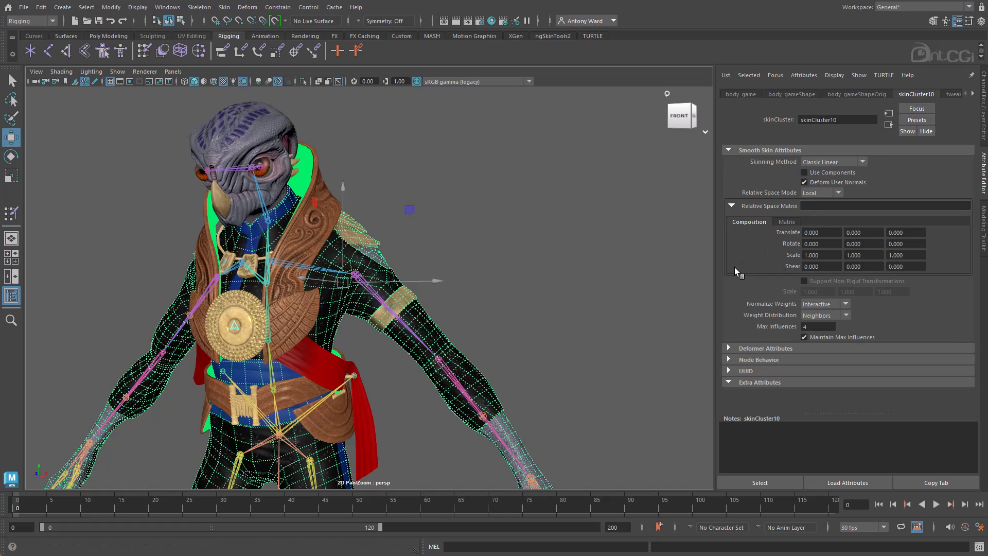
left_click_drag(582, 264, 575, 261, "alt")
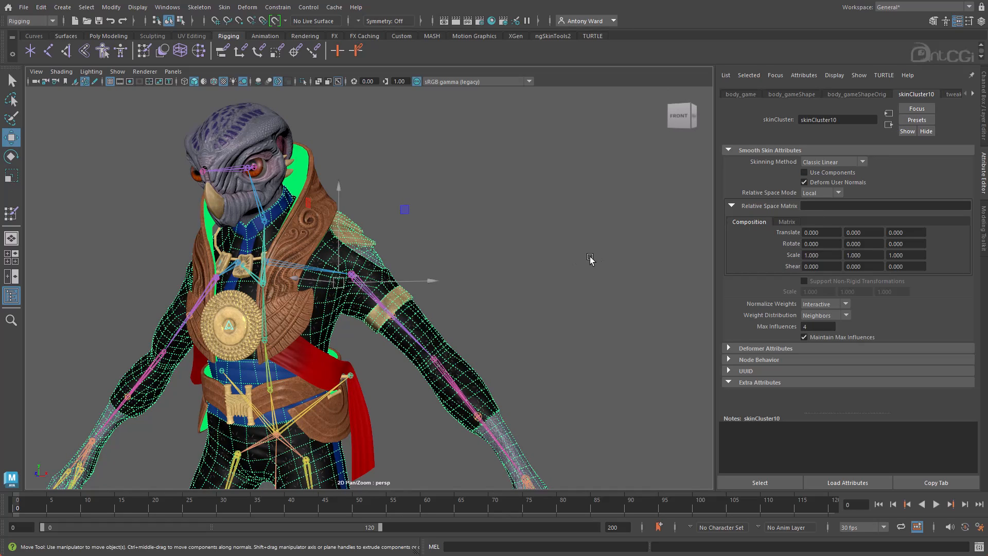
left_click(983, 112)
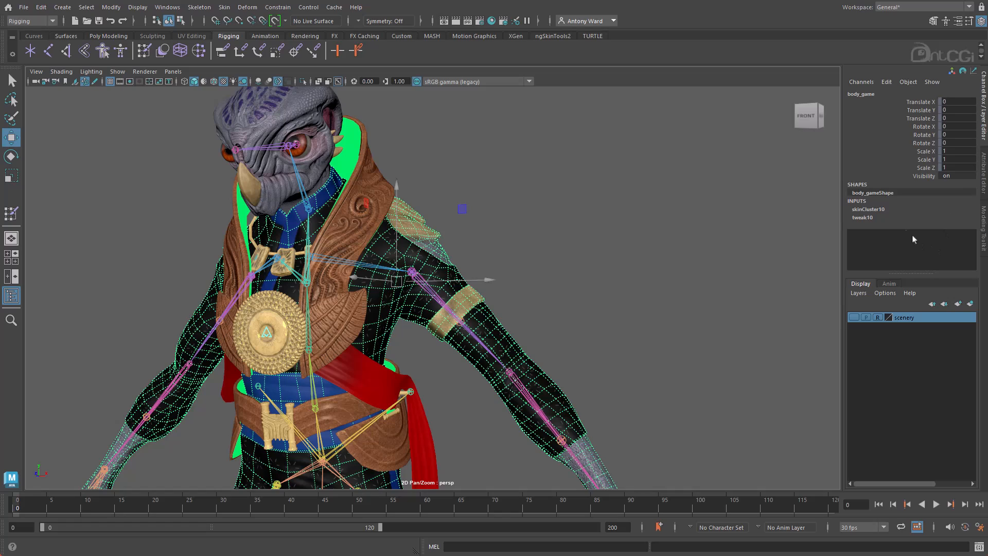
left_click(869, 209)
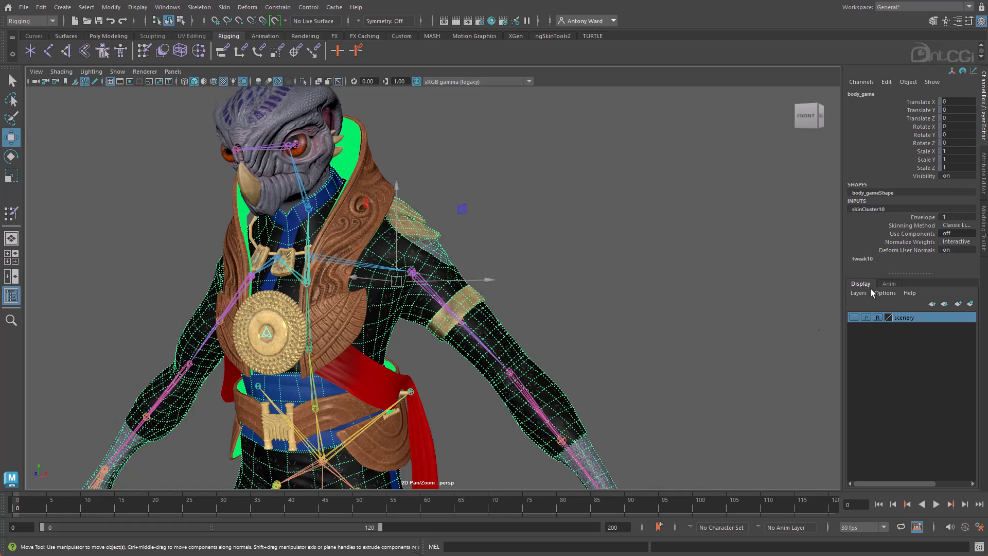
left_click_drag(627, 379, 616, 376, "alt")
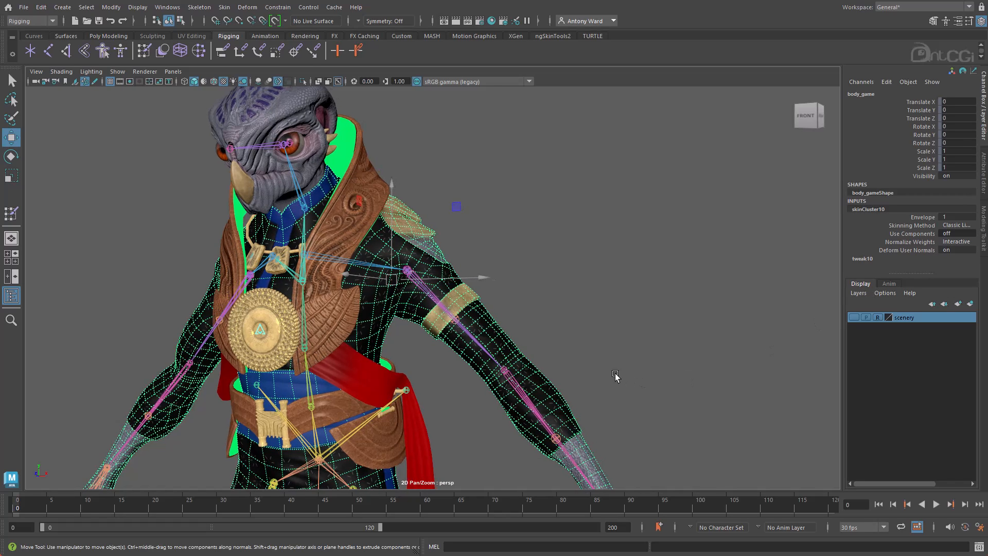
Duplicate the upperarm_twist_02_l joint and move the copy off the arm to about Translate X -12.4, Y 16.1.
left_click(458, 319)
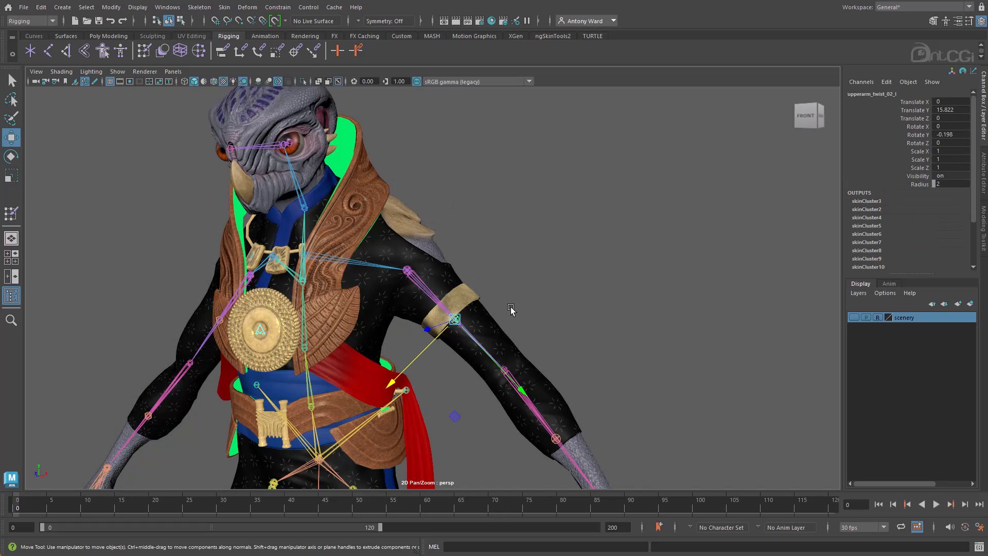
middle_click_drag(512, 309, 573, 303)
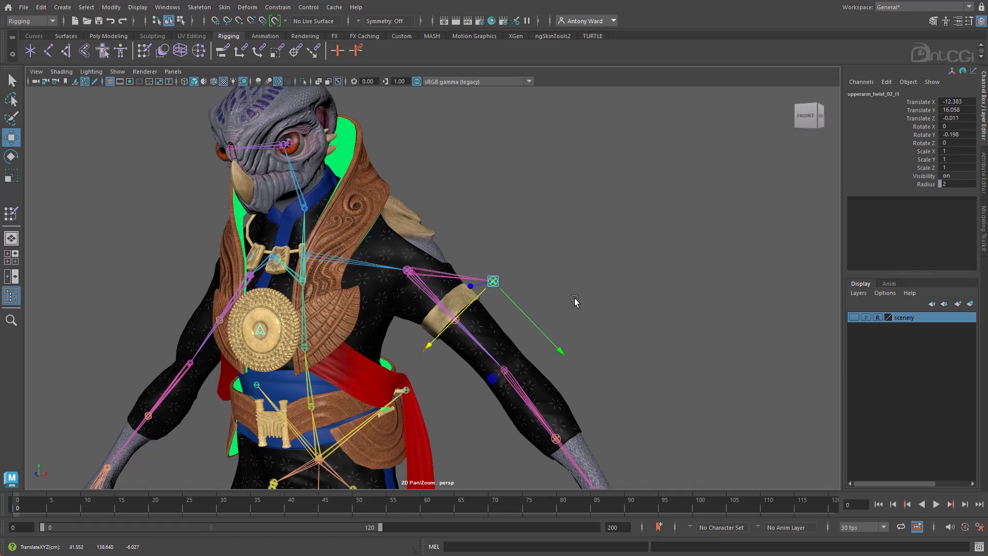
left_click_drag(573, 304, 594, 292, "alt")
left_click_drag(529, 266, 526, 261)
left_click_drag(539, 293, 507, 309, "alt")
Bind the body mesh to the cog and duplicated twist joints with a second skin cluster, using selected joints and max influences 2.
left_click(344, 452)
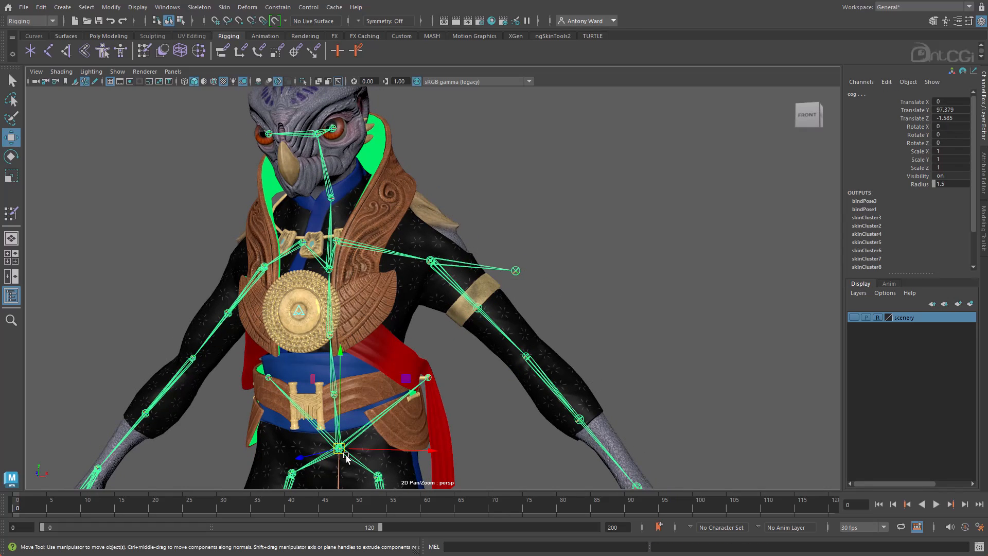
left_click(497, 292)
key("space")
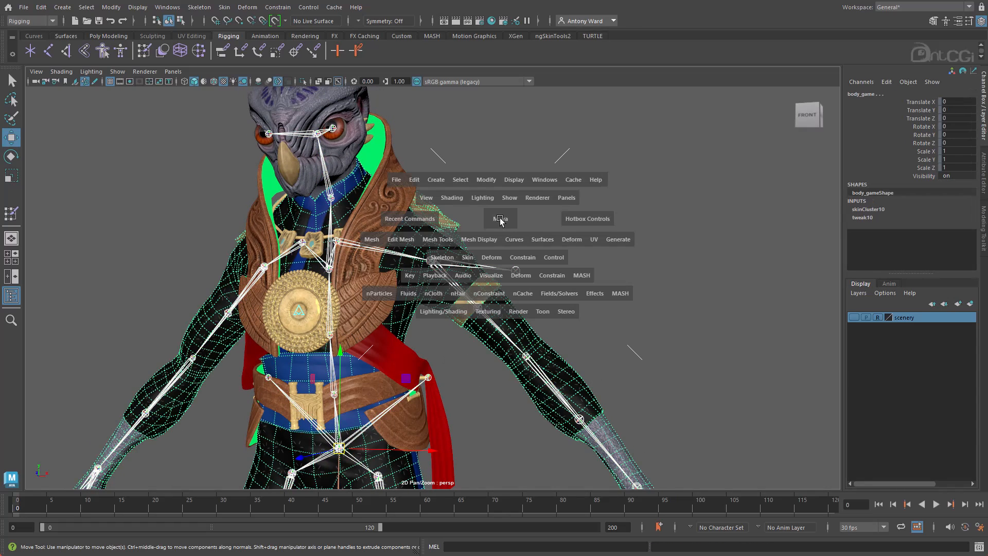
left_click(468, 258)
left_click(597, 285)
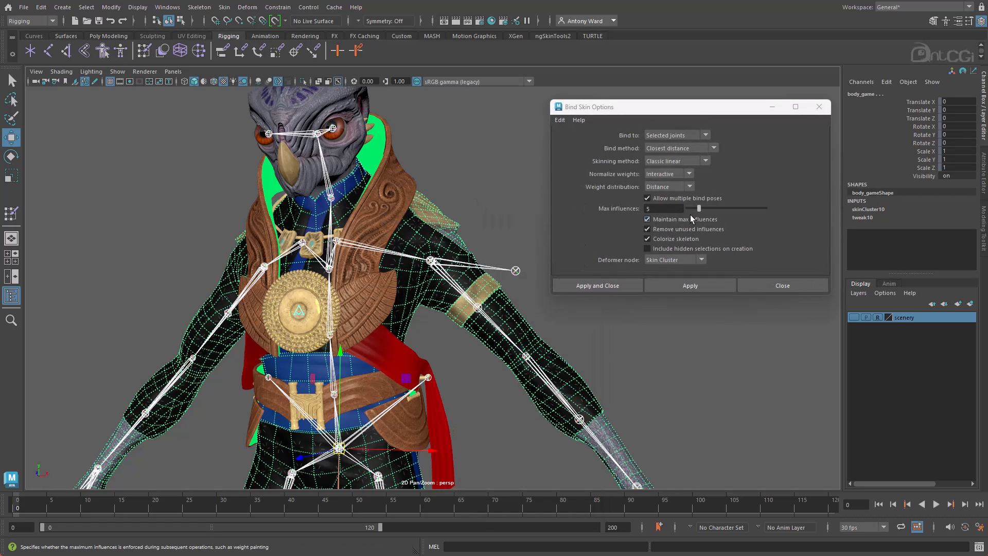
left_click_drag(699, 211, 694, 211)
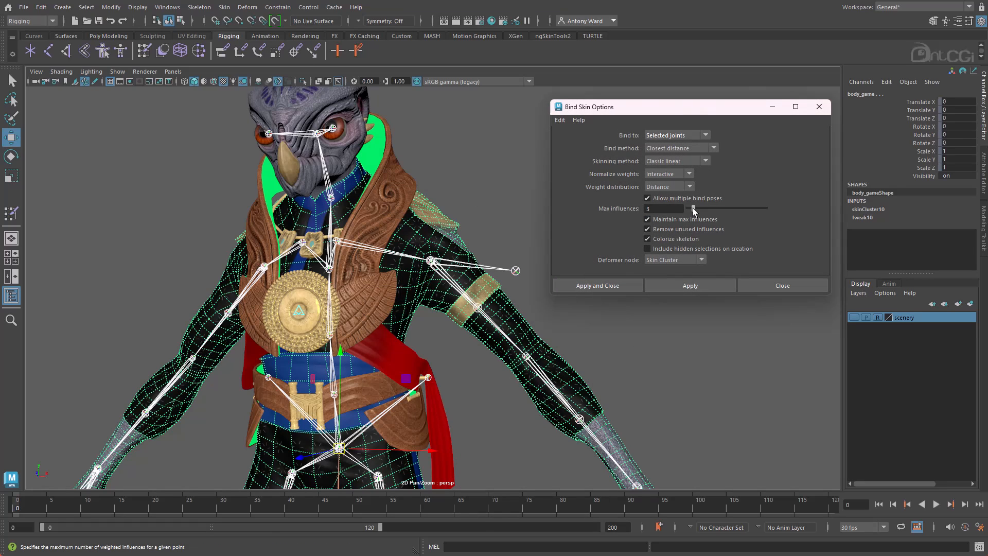
left_click(607, 288)
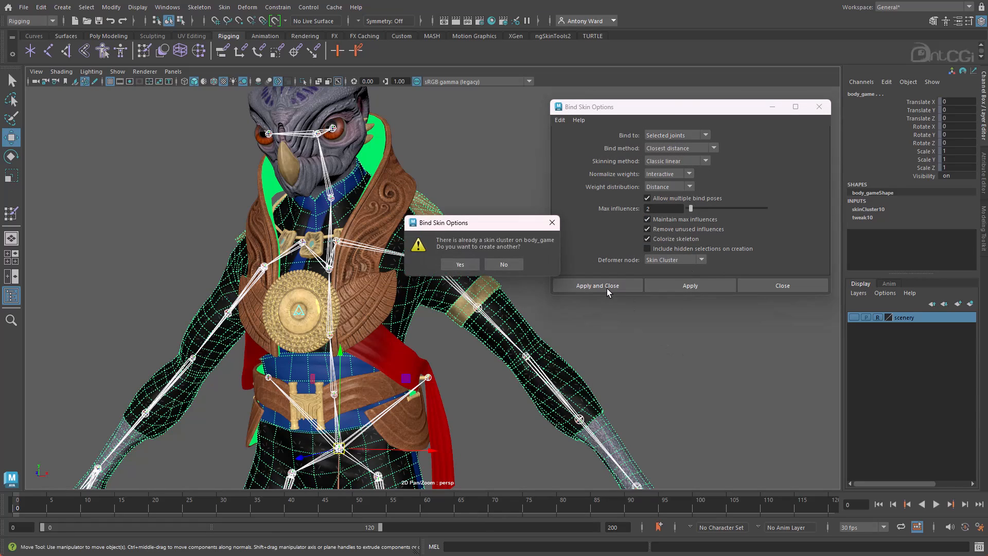
left_click(469, 267)
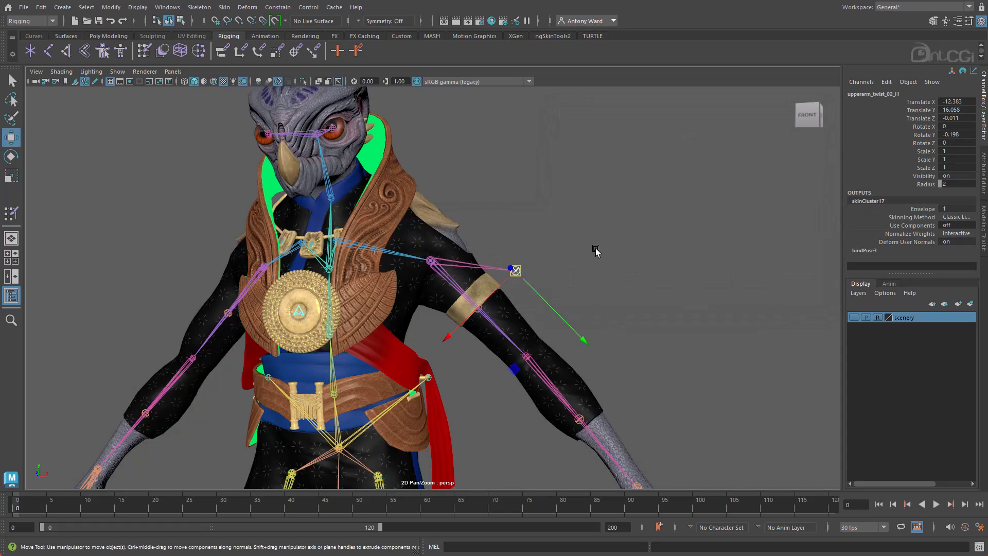
Undo a trial move of the duplicated twist joint and key its Translate and Rotate channels at frame 0.
left_click_drag(517, 271, 558, 254)
key("ctrl+z")
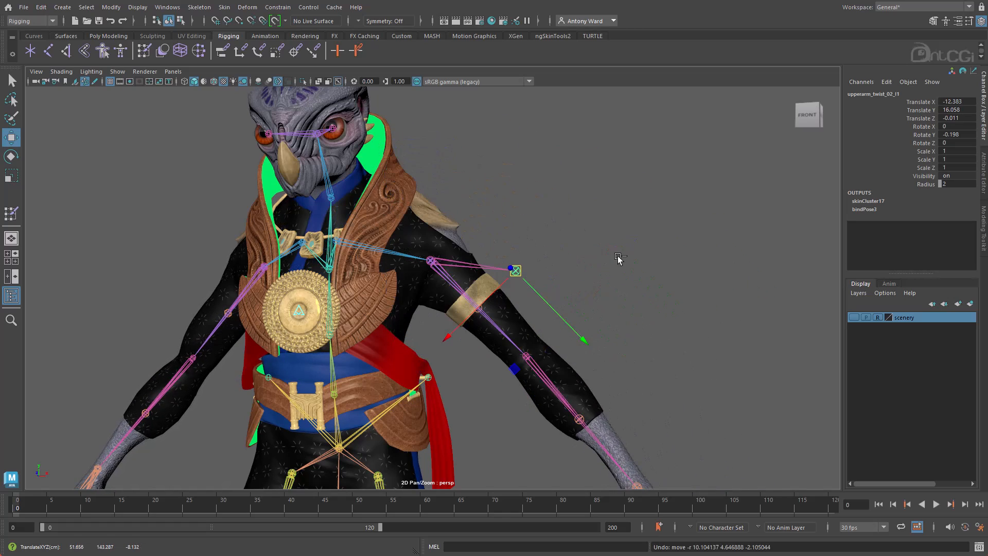
left_click_drag(925, 103, 929, 143)
right_click(930, 143)
left_click(939, 163)
At frame 1, move the duplicated twist joint up and outward and key its Translate and Rotate channels.
left_click(22, 511)
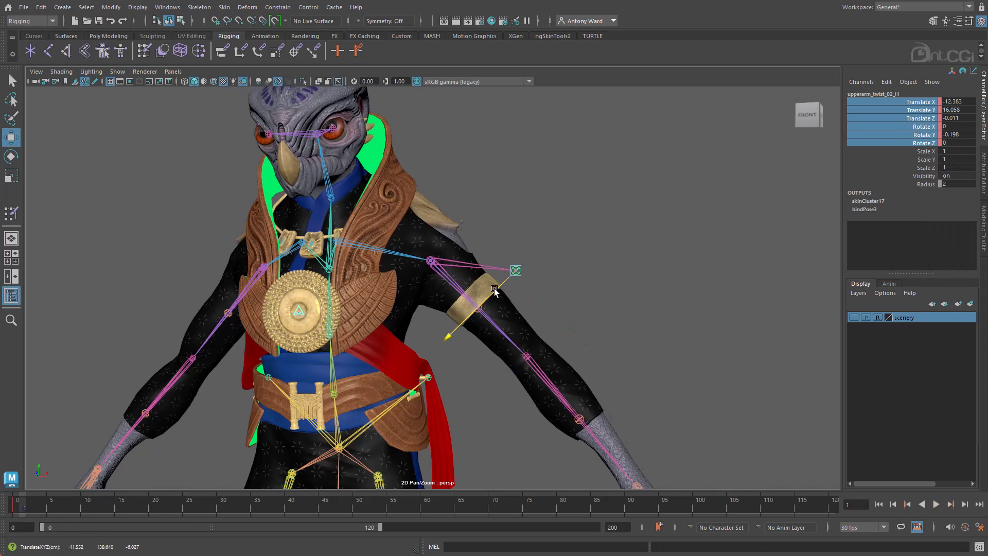
left_click_drag(494, 290, 535, 249)
right_click(918, 117)
left_click(929, 136)
left_click_drag(16, 509, 22, 509)
Open the Paint Skin Weights tool settings for the body mesh and collapse the Visualization section.
left_click(443, 288)
left_click_drag(443, 308, 433, 310, "alt")
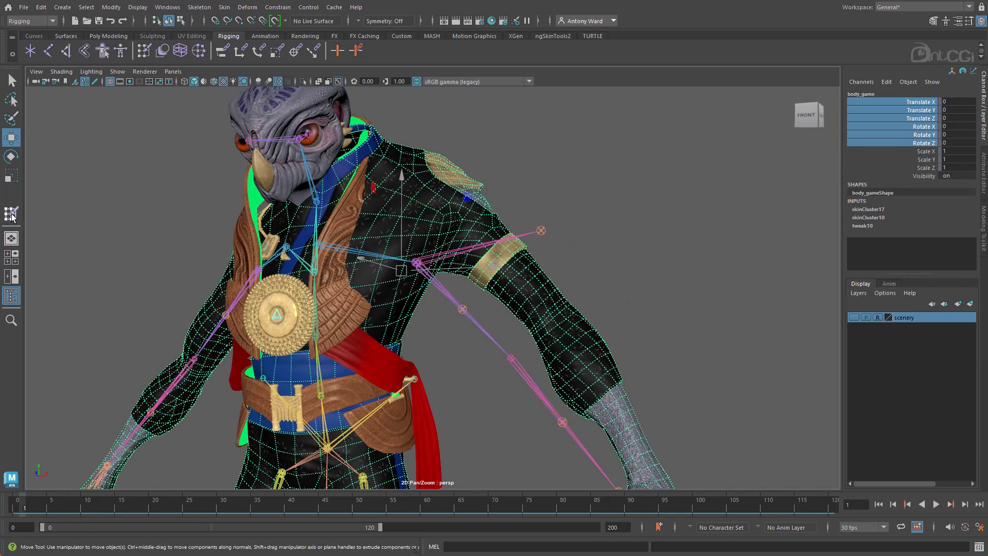
double_click(11, 214)
scroll(669, 257, "down", 5)
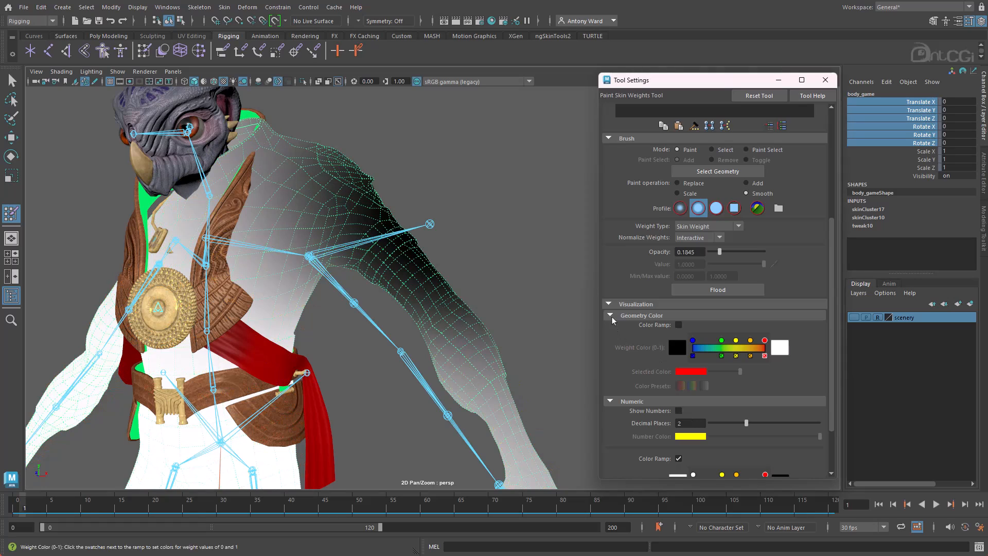
left_click(610, 304)
scroll(424, 256, "down", 1)
left_click_drag(424, 256, 431, 257, "alt")
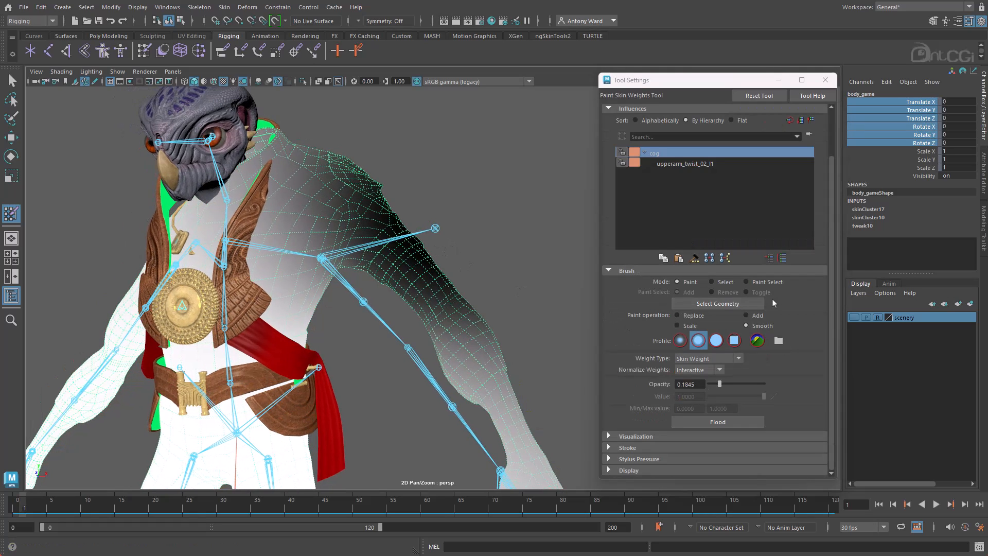
Flood the cog influence over the whole body with Replace, opacity 1 and value 1, and select the upperarm_twist_02_l1 influence.
left_click_drag(722, 385, 766, 385)
left_click(735, 422)
left_click(687, 163)
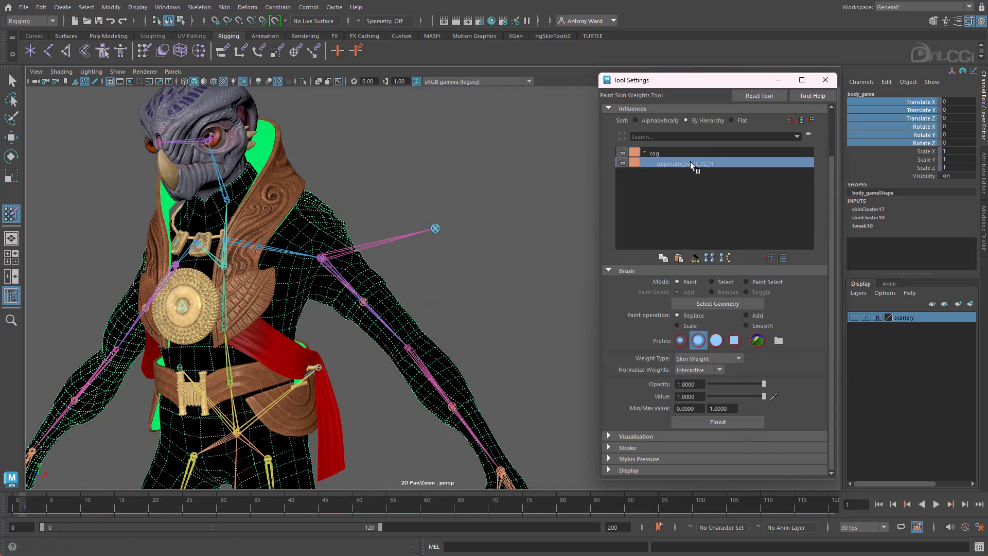
right_click_drag(412, 294, 467, 294, "alt")
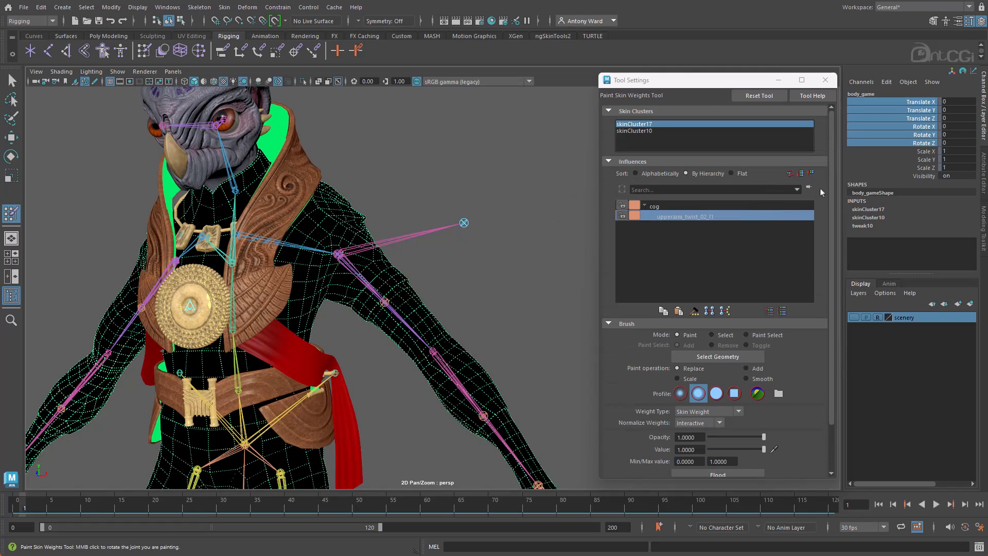
Switch the weight painting target between skinCluster10 and skinCluster17 to compare their influences, ending on skinCluster10.
left_click(644, 132)
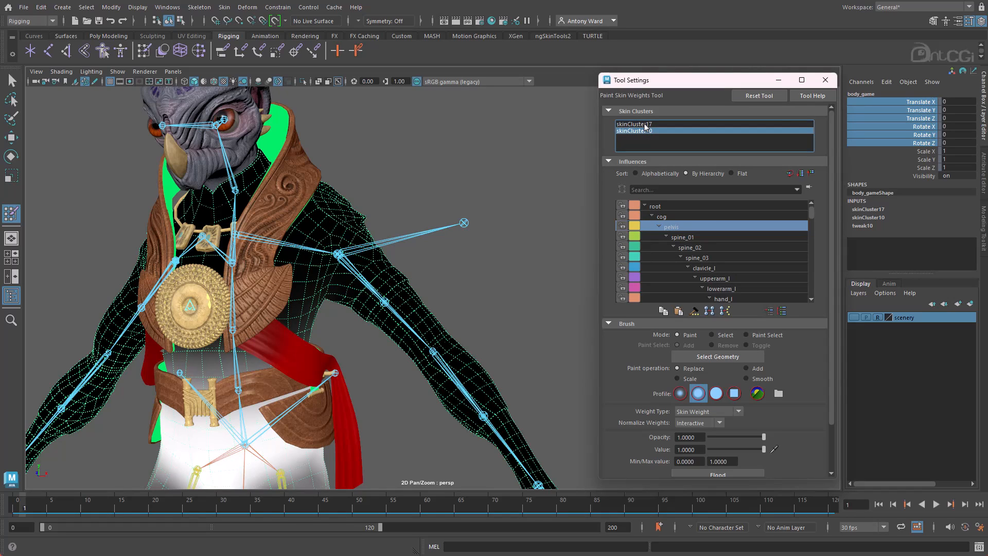
left_click(645, 124)
left_click(646, 132)
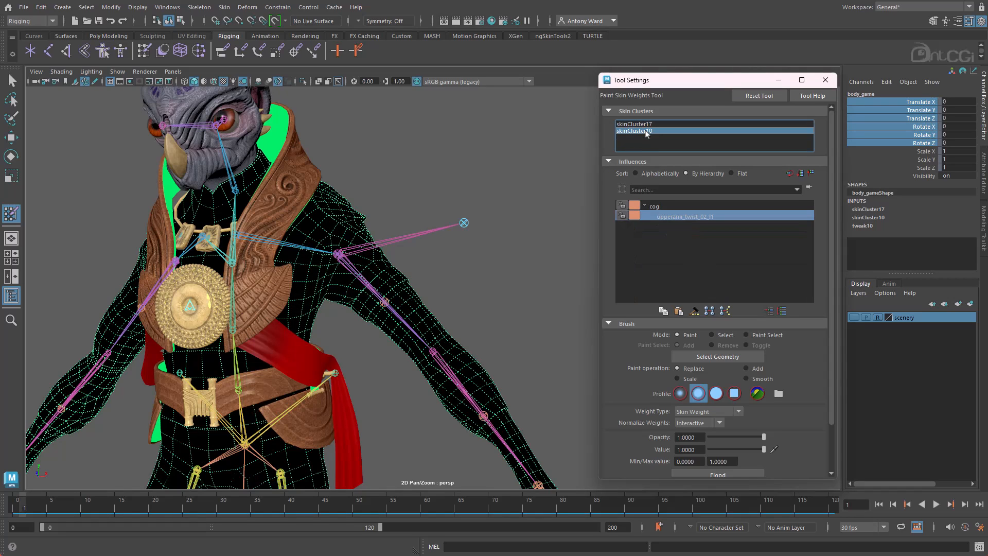
In skinCluster17, paint the upperarm_twist_02_l1 influence around the character's left upper arm with Add, opacity 1 and value 1.
left_click(647, 125)
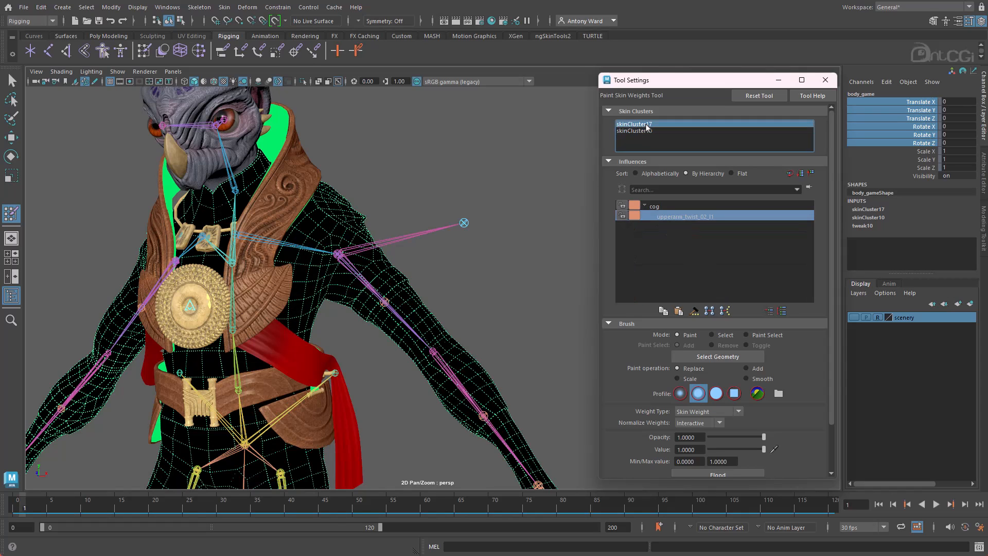
left_click_drag(436, 326, 397, 335, "alt")
left_click(747, 368)
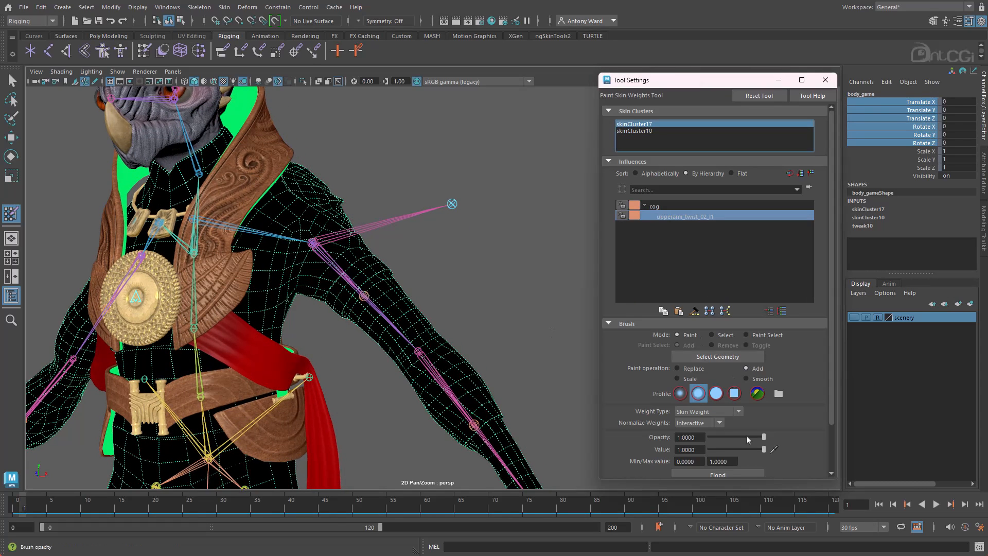
mouse_move(378, 273)
left_mouse_down()
mouse_move(404, 288)
mouse_move(389, 286)
left_mouse_up()
mouse_move(412, 299)
left_mouse_down("alt")
mouse_move(292, 307)
mouse_move(253, 288)
left_mouse_up("alt")
mouse_move(289, 289)
left_mouse_down()
mouse_move(276, 269)
mouse_move(437, 281)
left_mouse_up()
Flood the painted skinCluster17 weights with the Smooth operation, leave weight painting for the Move tool and close the tool settings.
left_click(746, 379)
left_click(739, 473)
left_click_drag(524, 290, 509, 301, "alt")
key("w")
left_click(528, 275)
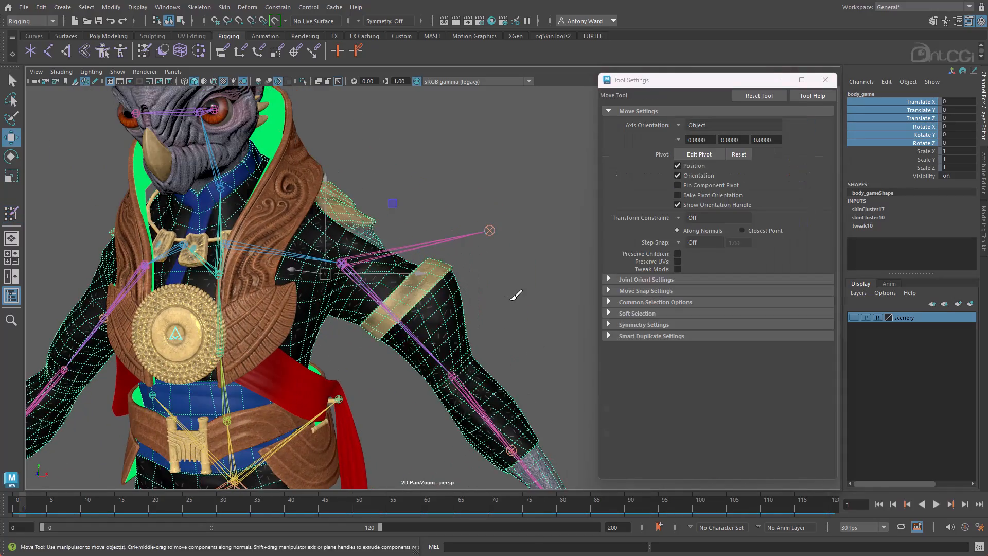
left_click(447, 275)
left_click(826, 79)
At frame 0, move the upperarm_twist_02_l1 joint outward to test the deformation and undo the move.
scroll(483, 363, "down", 3)
middle_click_drag(482, 362, 529, 332, "alt")
left_click_drag(29, 504, 17, 504)
left_click(488, 252)
left_click_drag(488, 254, 510, 238)
key("ctrl+z")
left_click_drag(664, 322, 653, 326, "alt")
middle_click_drag(552, 333, 622, 322, "alt")
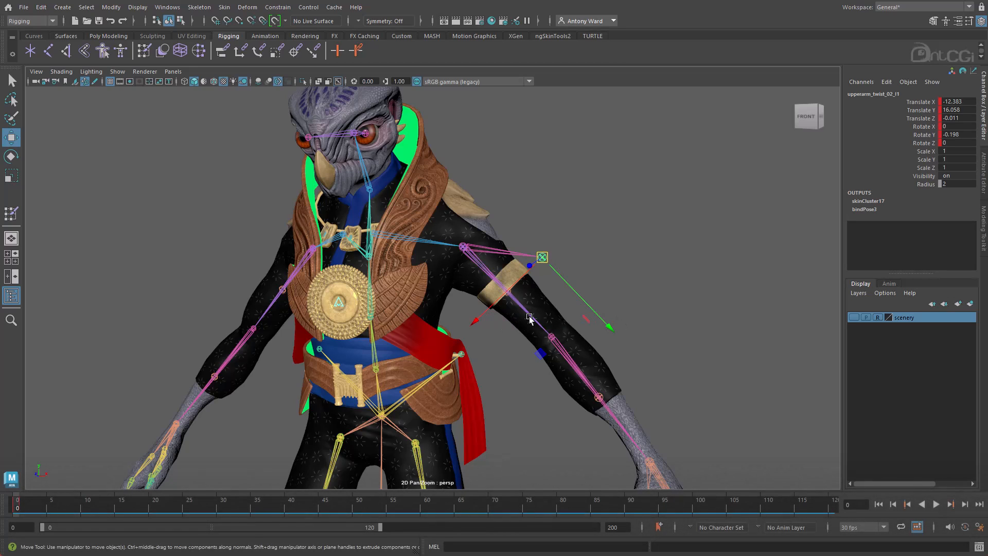
Rotate the spine_02 joint about 22.7 degrees around Z to test both skin clusters and undo the rotation.
left_click(370, 307)
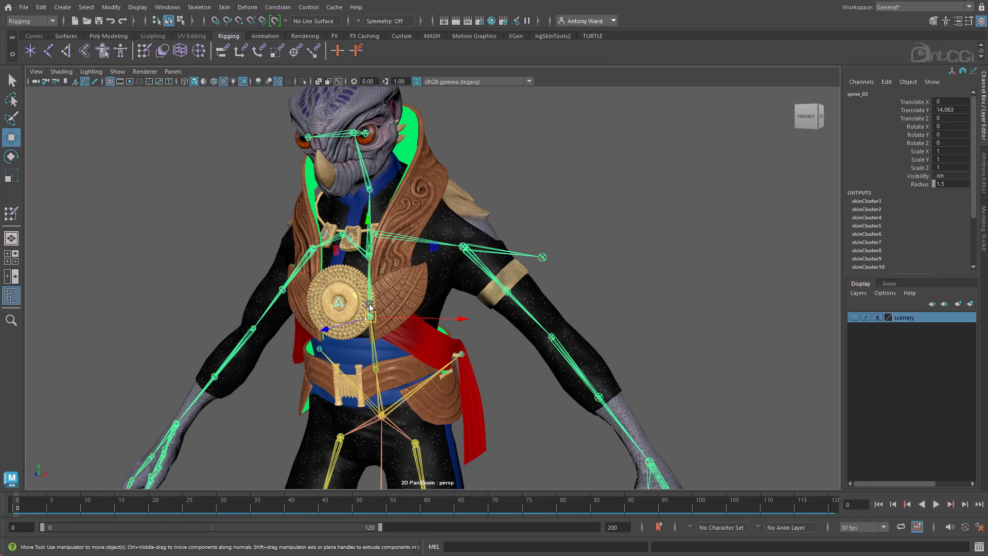
key("e")
left_click_drag(440, 278, 483, 196)
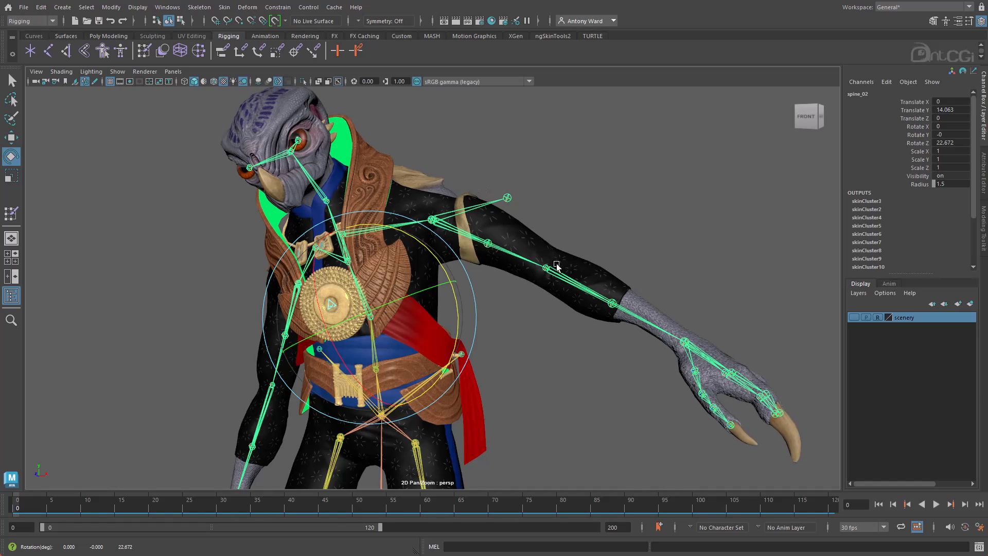
key("ctrl+z")
Rotate the character's left upper arm joint to check how the layered skin clusters deform the sleeve.
left_click(524, 312)
left_click_drag(555, 292, 526, 220)
middle_click_drag(623, 362, 524, 378, "alt")
left_click_drag(524, 378, 536, 372, "alt")
left_click(537, 373)
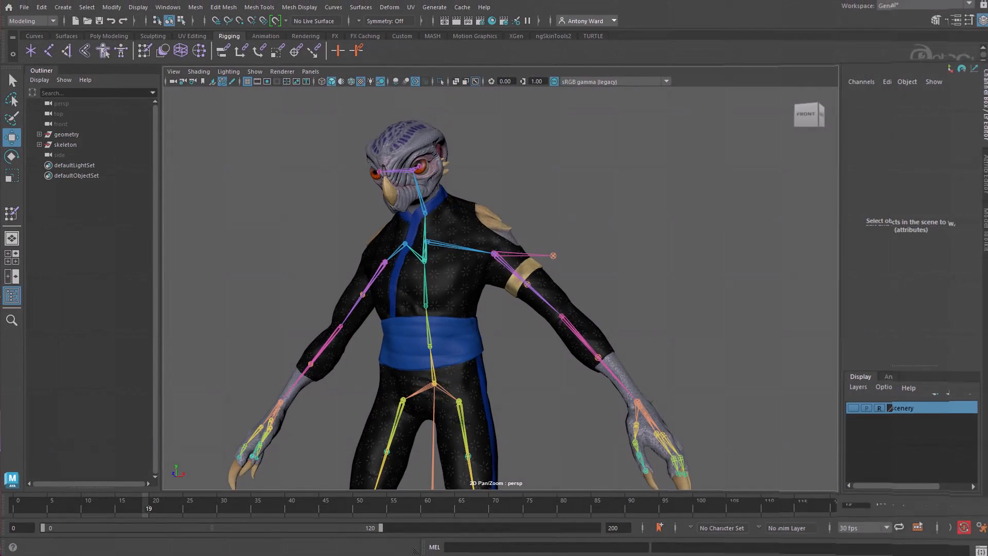
Scrub the timeline from frame 0 to preview the simplified character's body animation.
left_click(12, 512)
left_click_drag(21, 515, 117, 513)
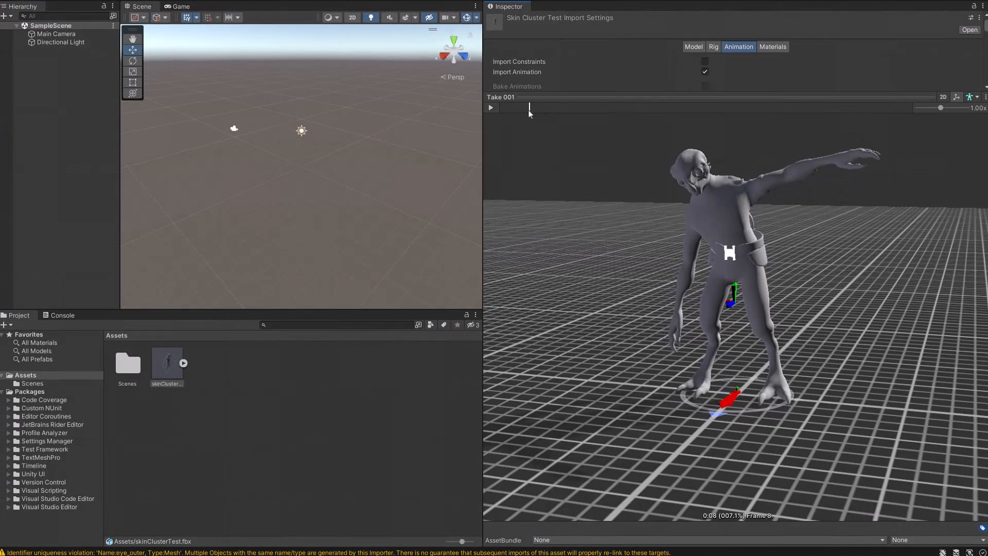
Scrub the exported test animation in Unity's Take 001 preview and in Unreal Engine's skinClusterTest_Anim asset.
mouse_move(528, 110)
left_mouse_down()
mouse_move(494, 106)
mouse_move(568, 112)
mouse_move(497, 109)
mouse_move(530, 109)
left_mouse_up()
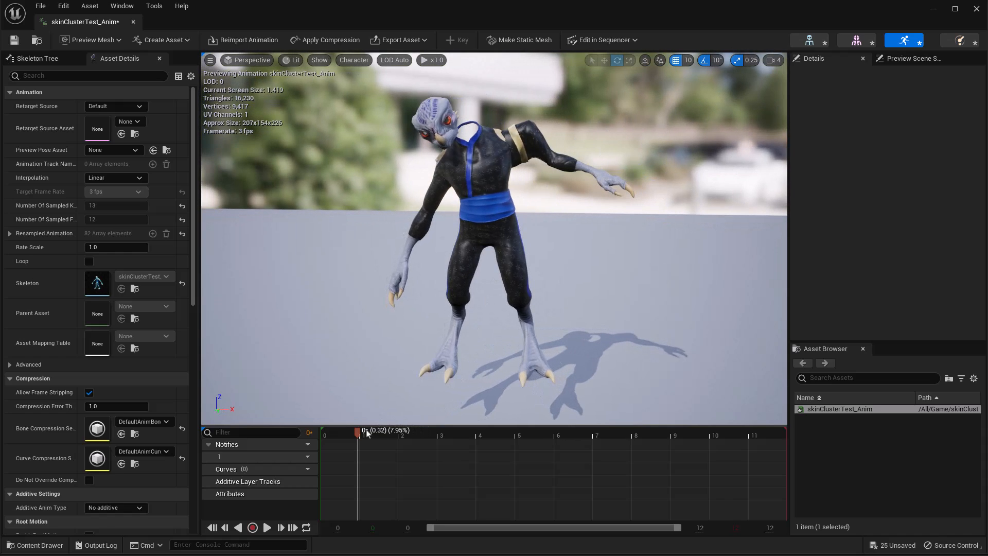
left_click_drag(366, 433, 337, 449)
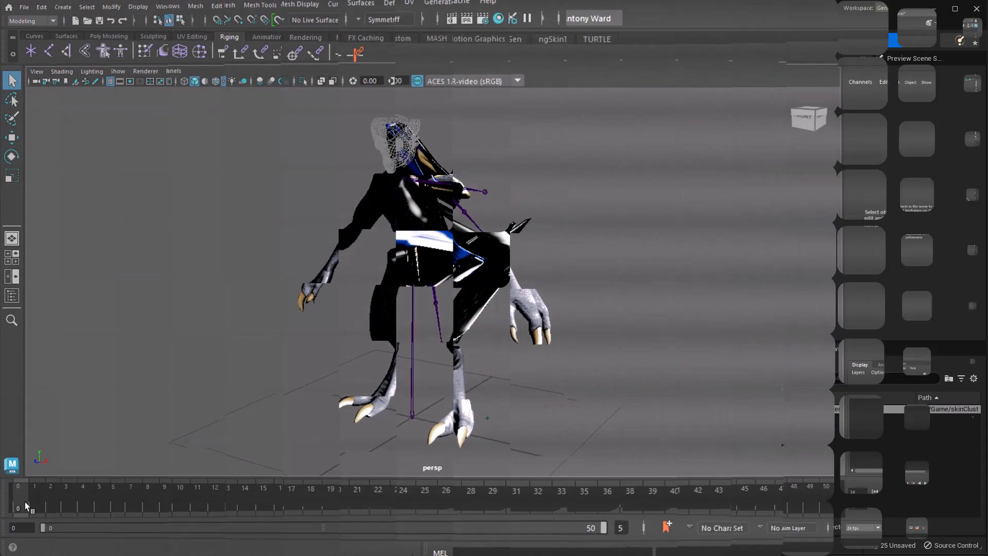
Switch back to Maya, enable X-Ray Joints in the viewport and scrub the imported character's animation.
mouse_move(25, 502)
left_mouse_down()
mouse_move(635, 507)
mouse_move(18, 504)
left_mouse_up()
left_click(62, 74)
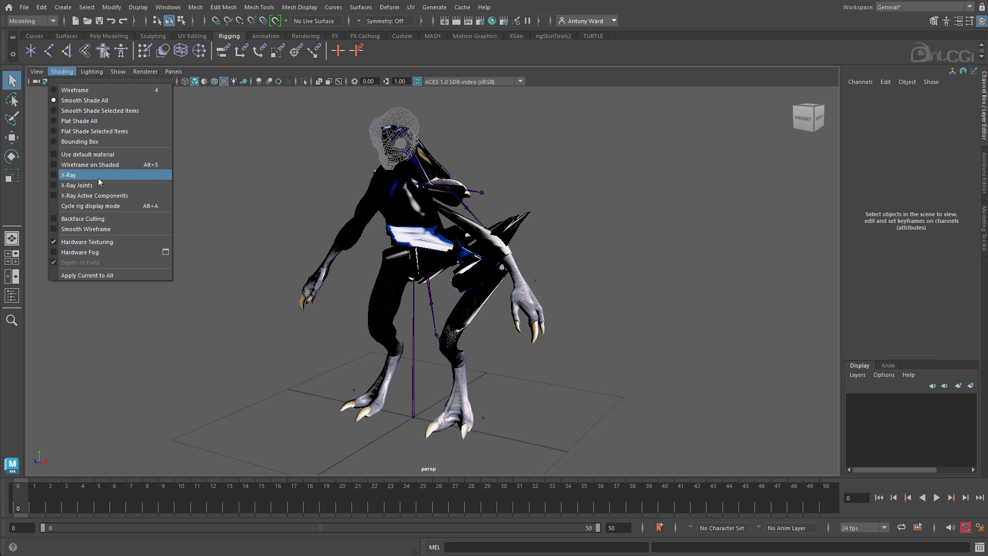
left_click(103, 188)
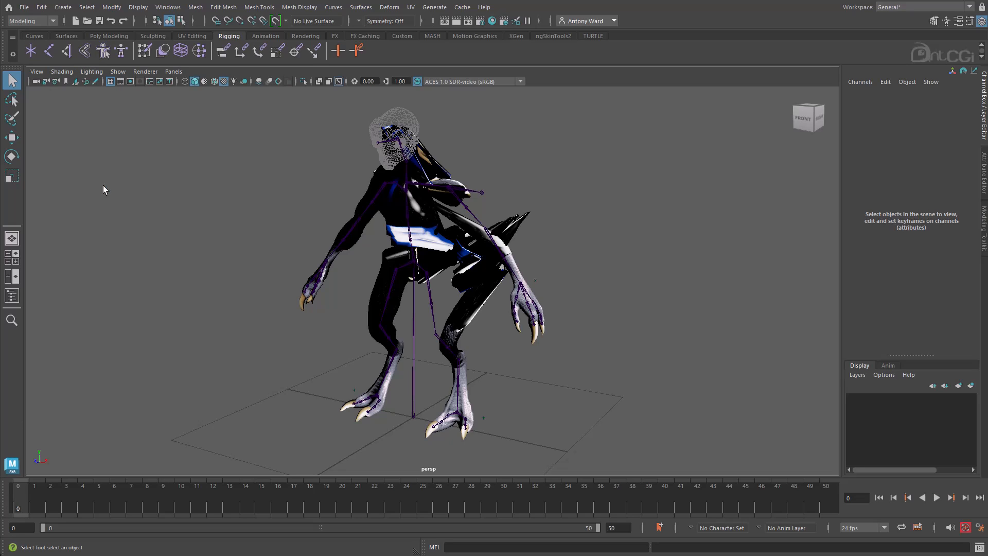
left_click(402, 267)
left_click_drag(22, 500, 234, 503)
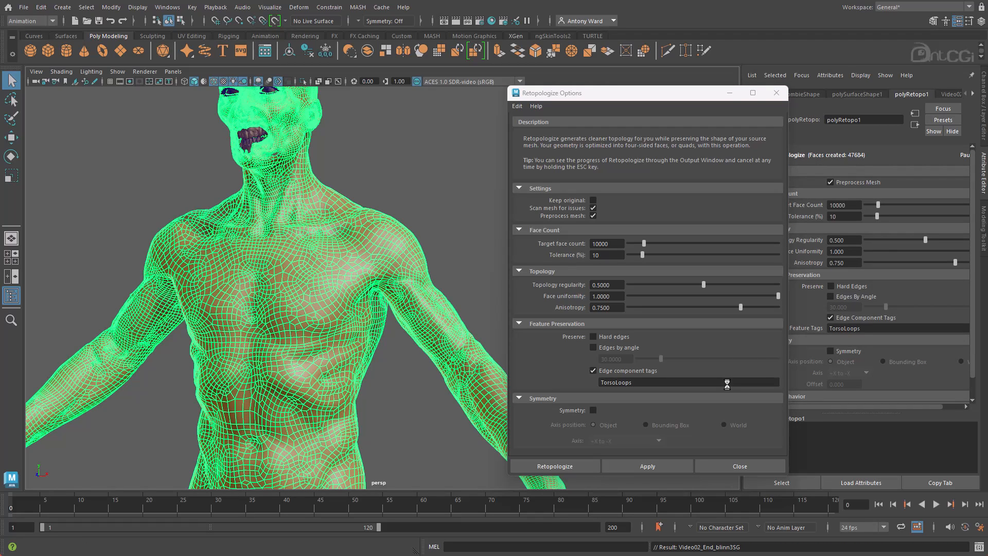
left_click_drag(351, 309, 436, 215, "alt")
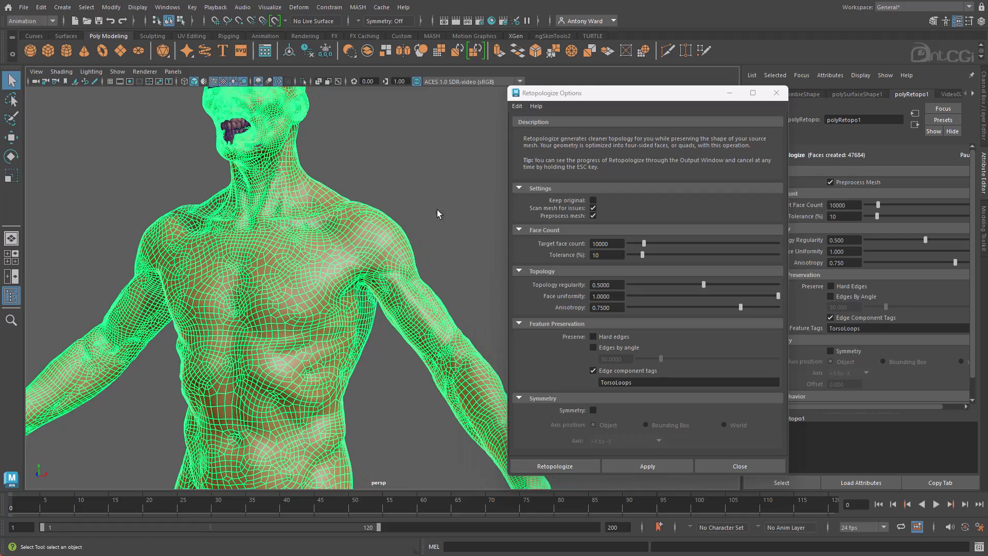
left_click(437, 215)
right_click_drag(437, 215, 308, 386, "alt")
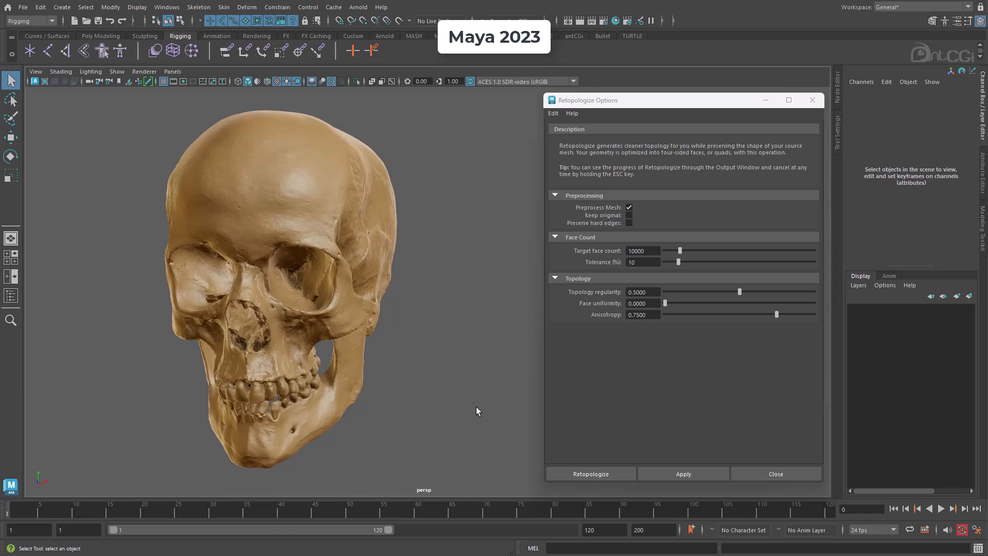
In Maya 2023, retopologize the High_Skull mesh with Preprocess Mesh on, a target of 10000 faces and 10% tolerance.
left_click(391, 248)
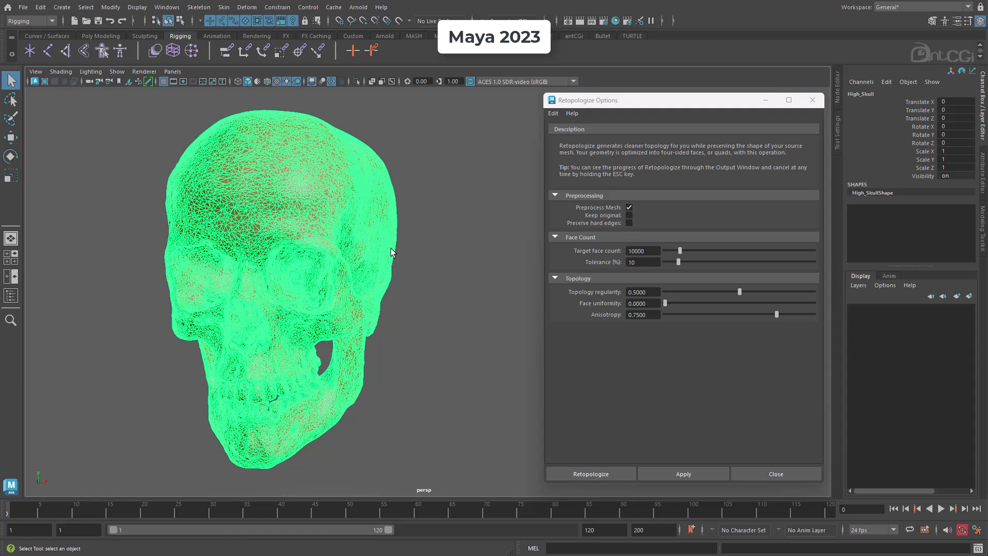
left_click(602, 474)
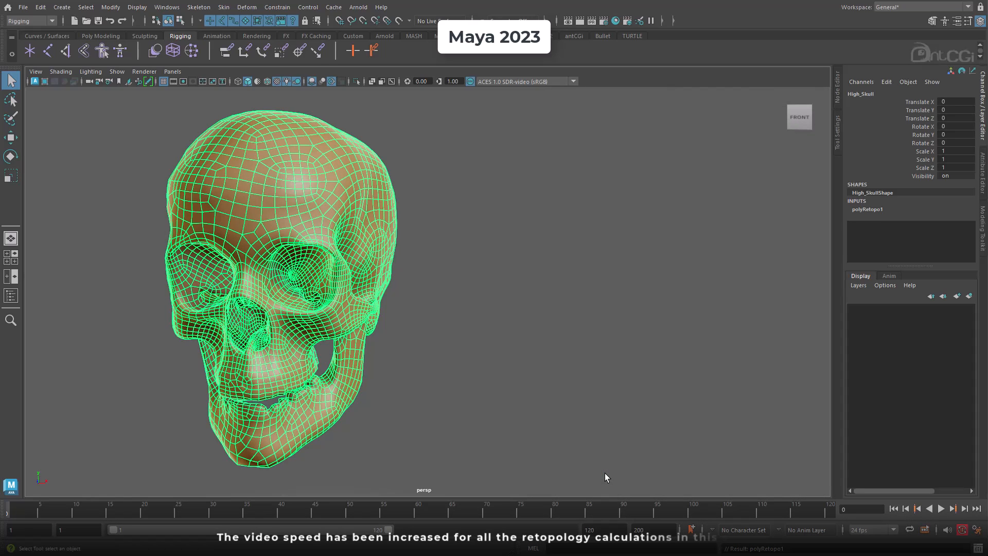
left_click(529, 280)
left_click(389, 231)
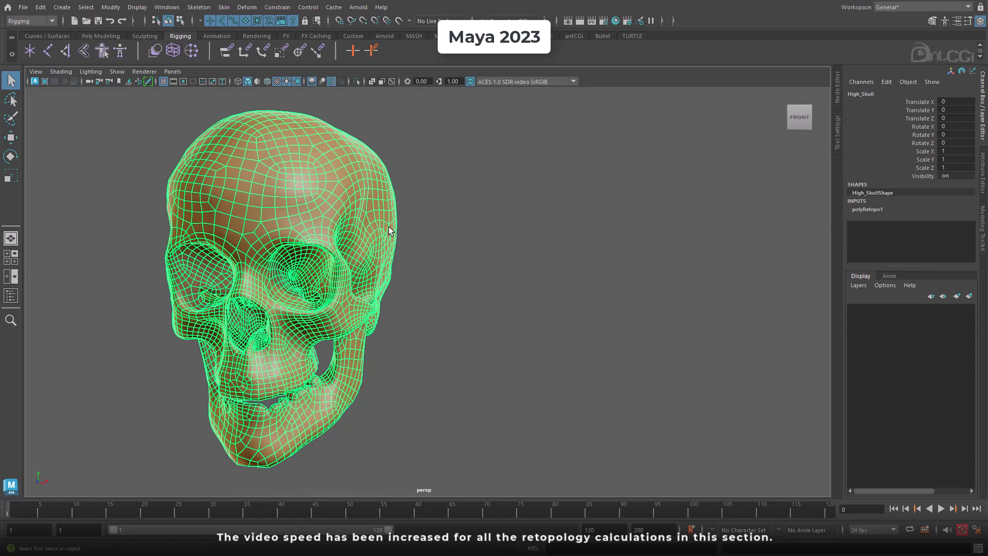
Reopen the Retopologize options and undo the skull's retopology to restore the dense mesh.
key("space")
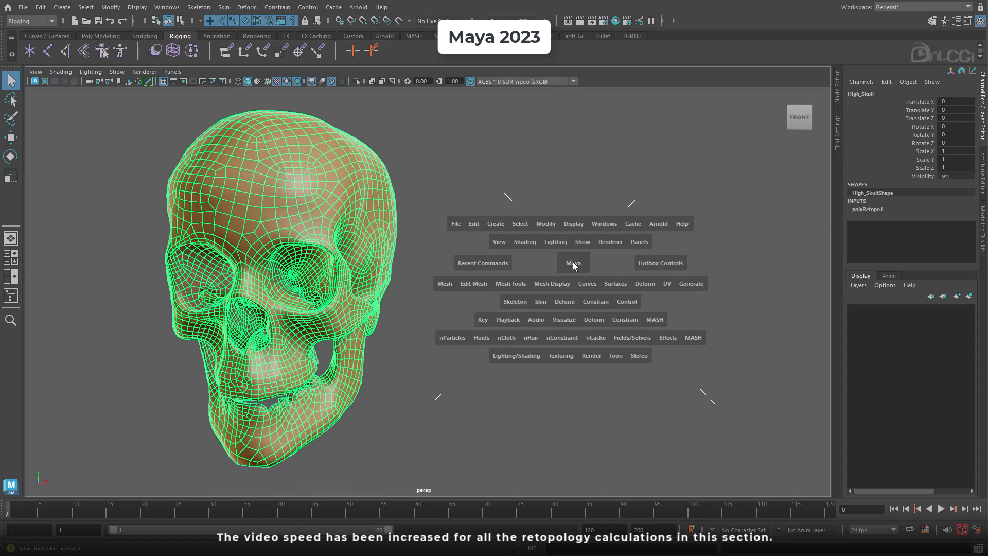
left_click(445, 284)
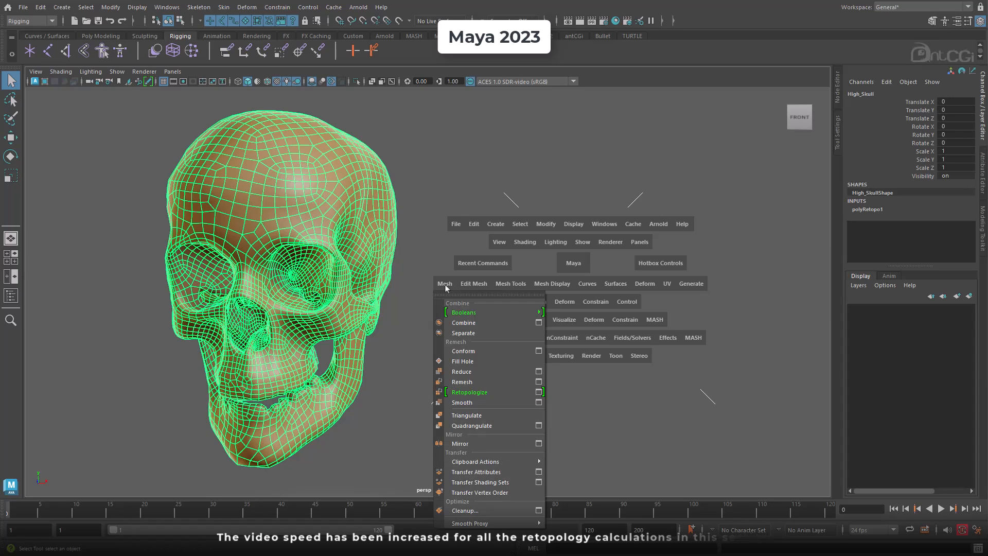
left_click(538, 392)
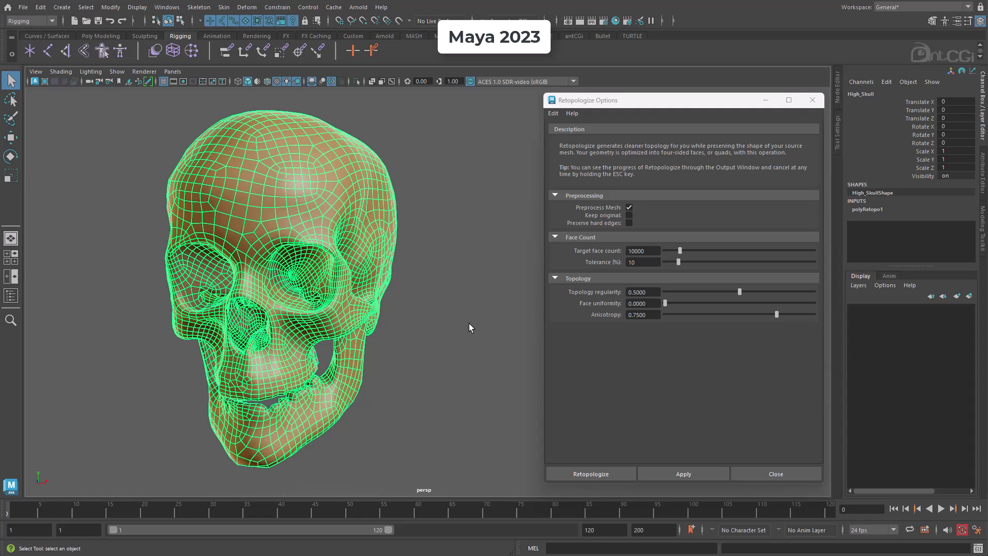
key("ctrl+z")
key("ctrl+z")
key("ctrl+z")
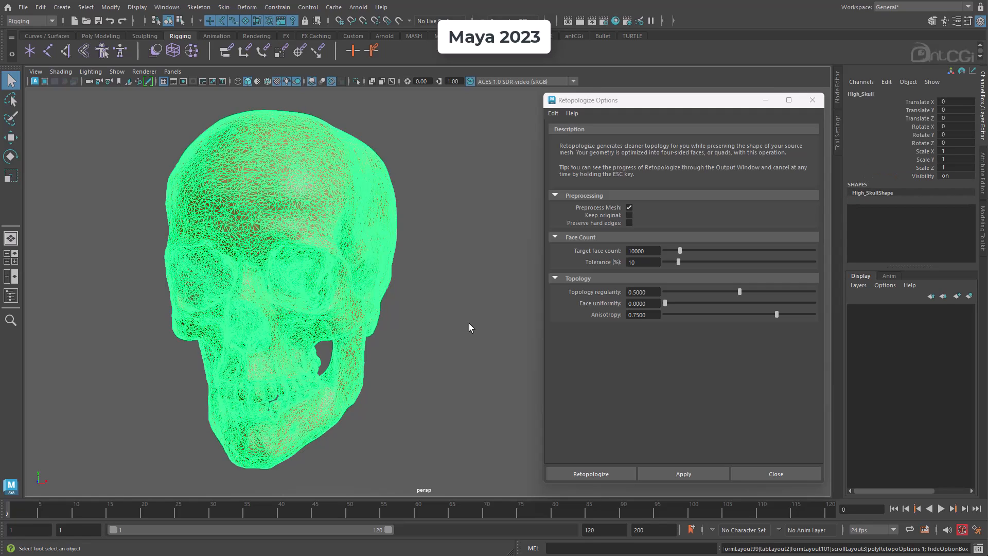
Turn off Preprocess Mesh, retopologize the skull with a target of 10000 faces and clear the selection.
left_click(629, 207)
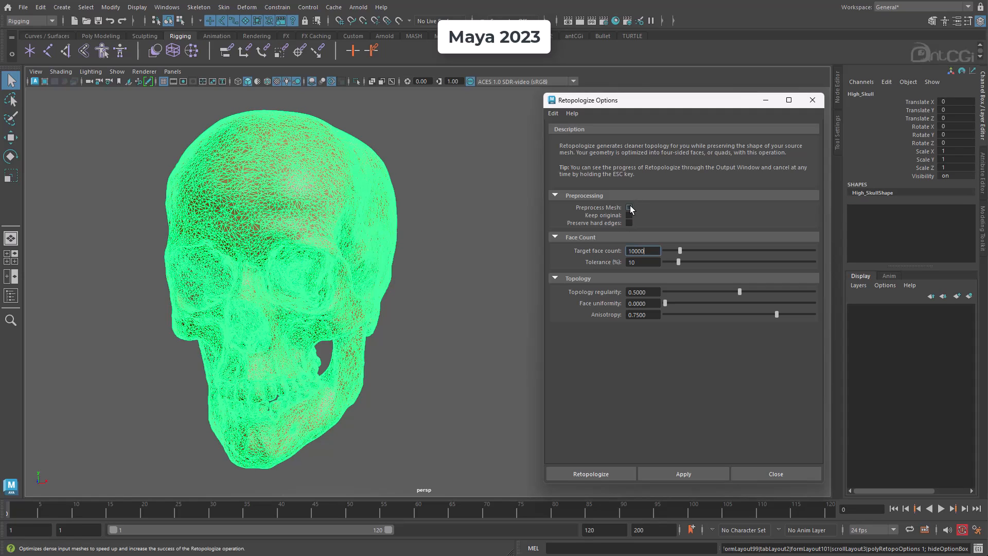
left_click(694, 472)
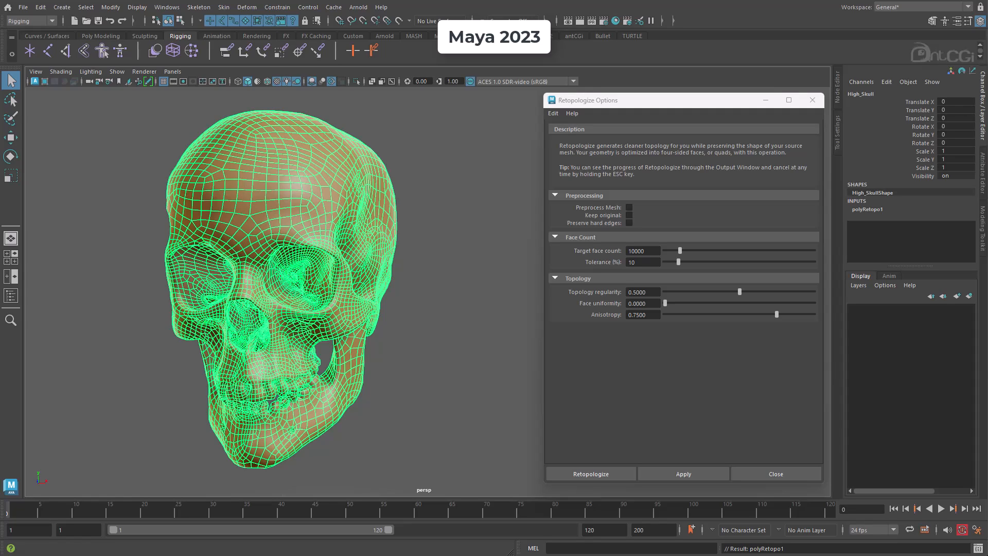
left_click(413, 406)
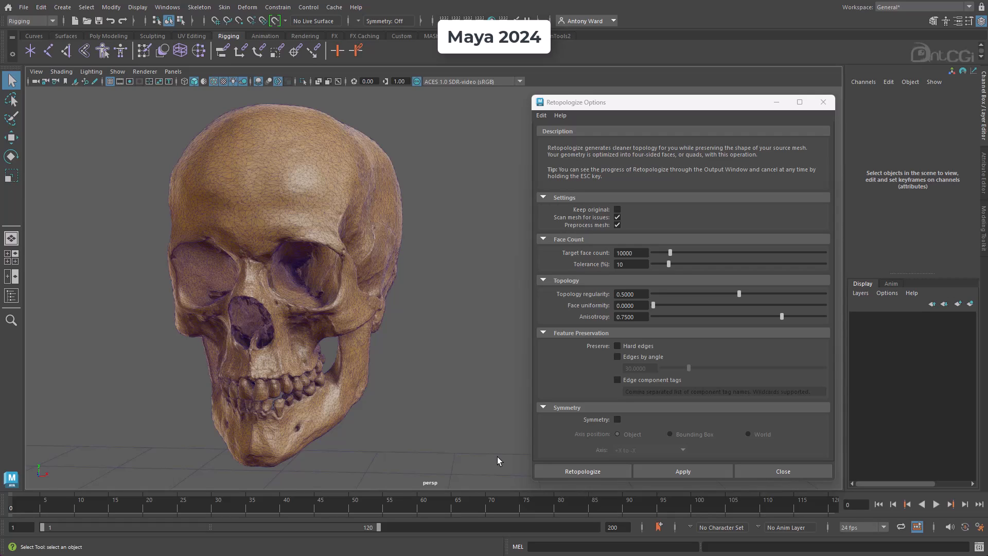
In Maya 2024, retopologize High_Skull at 10000 faces with Scan mesh for issues and Preprocess mesh on, and undo the operation.
left_click(387, 219)
left_click(684, 471)
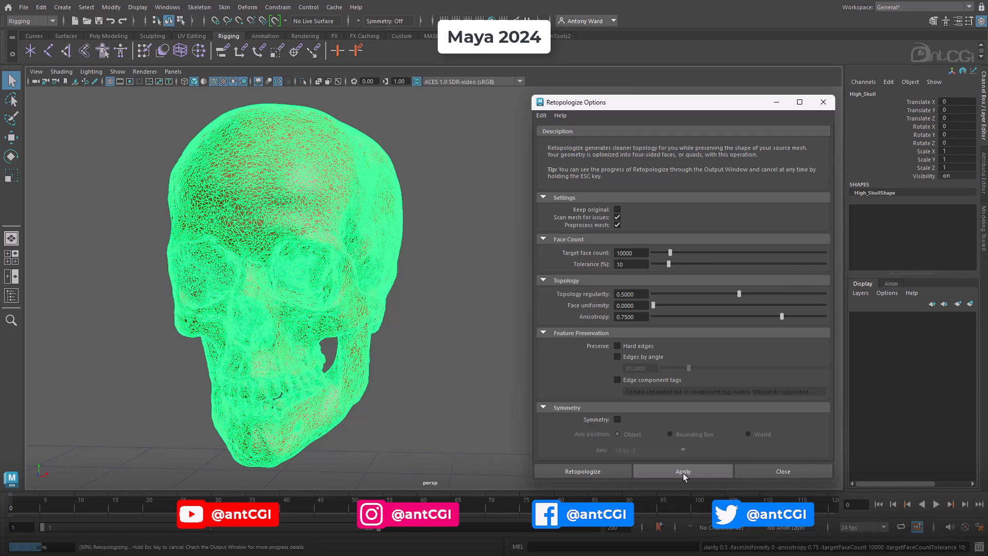
left_click(984, 115)
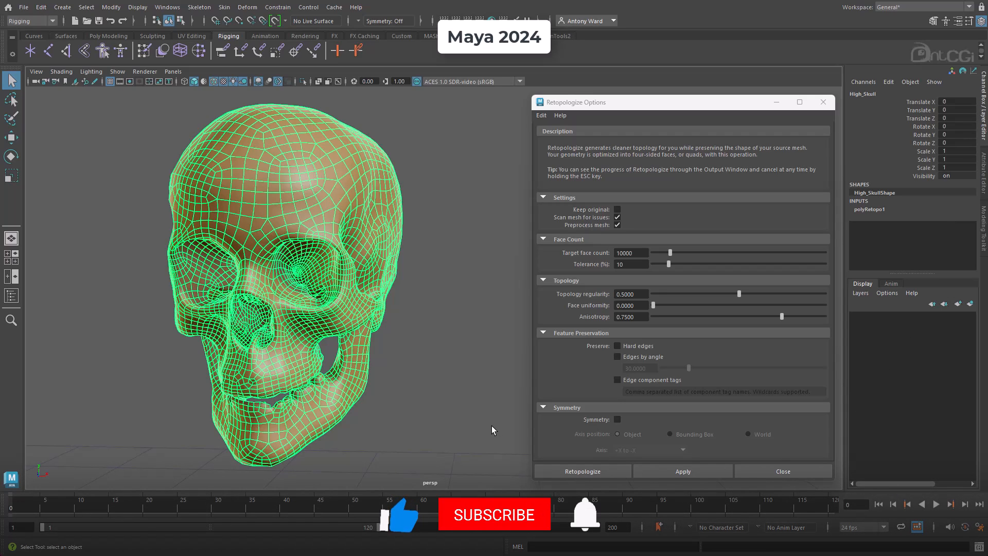
key("ctrl+z")
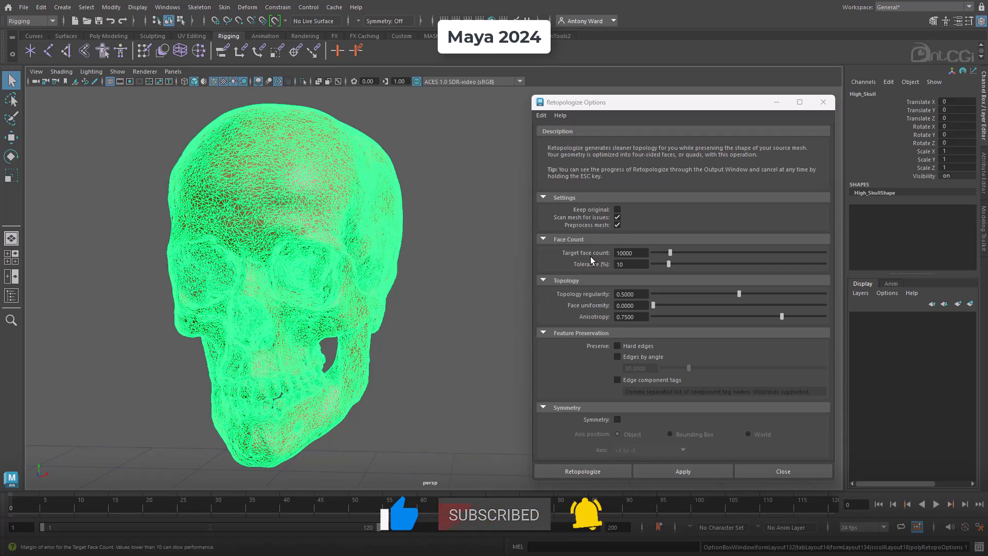
Retopologize the skull at 10000 faces with Preprocess mesh off, deselect it to inspect the topology, and undo the operation.
left_click(617, 225)
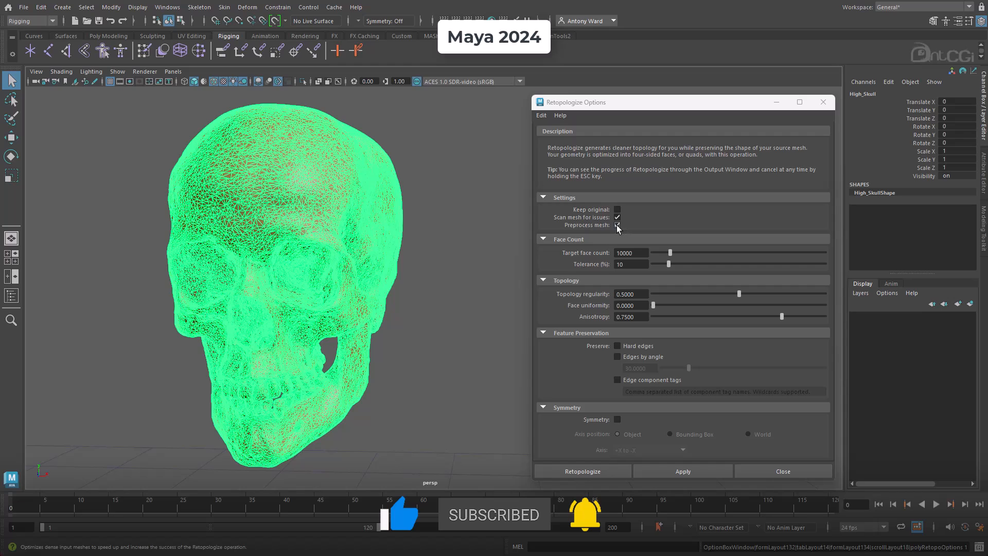
left_click(692, 468)
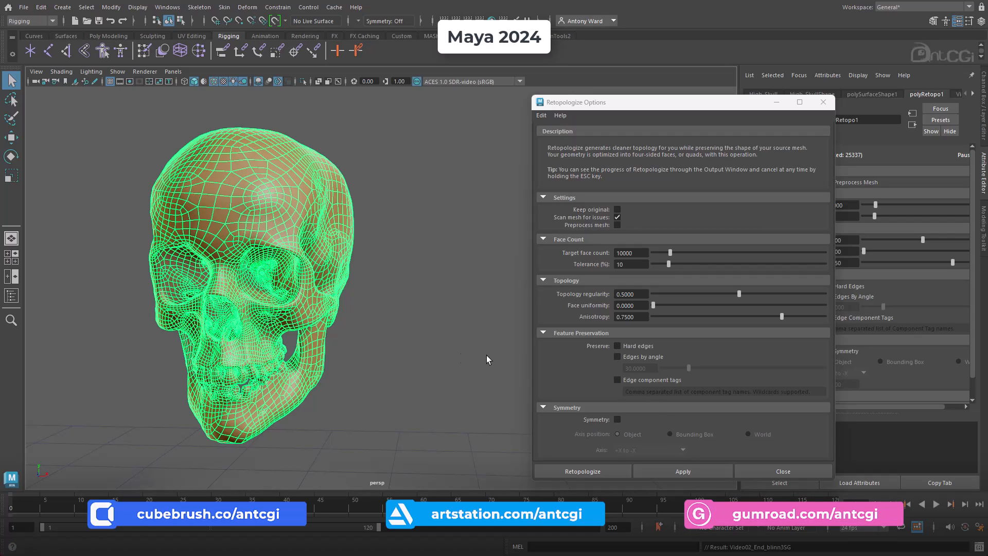
left_click(414, 354)
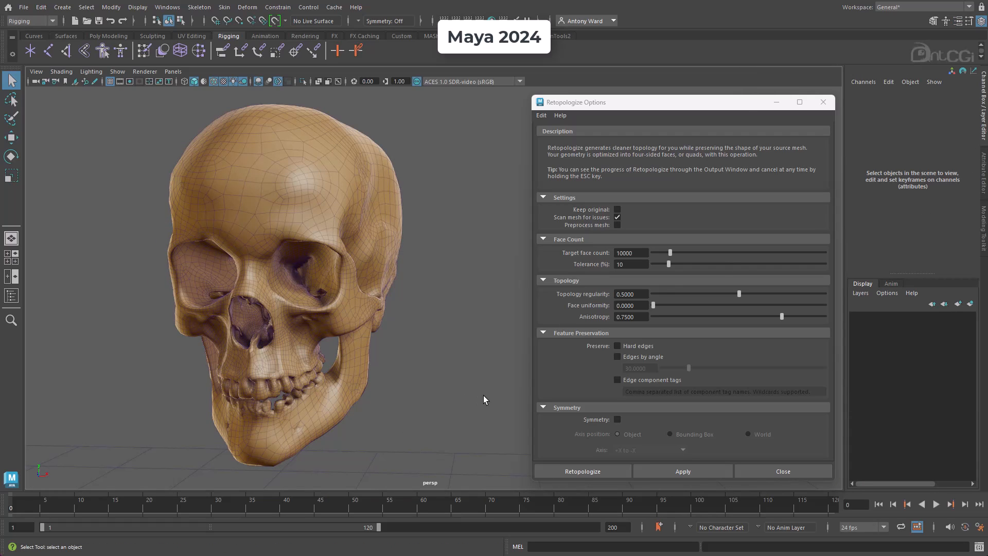
key("ctrl+z")
key("ctrl+z")
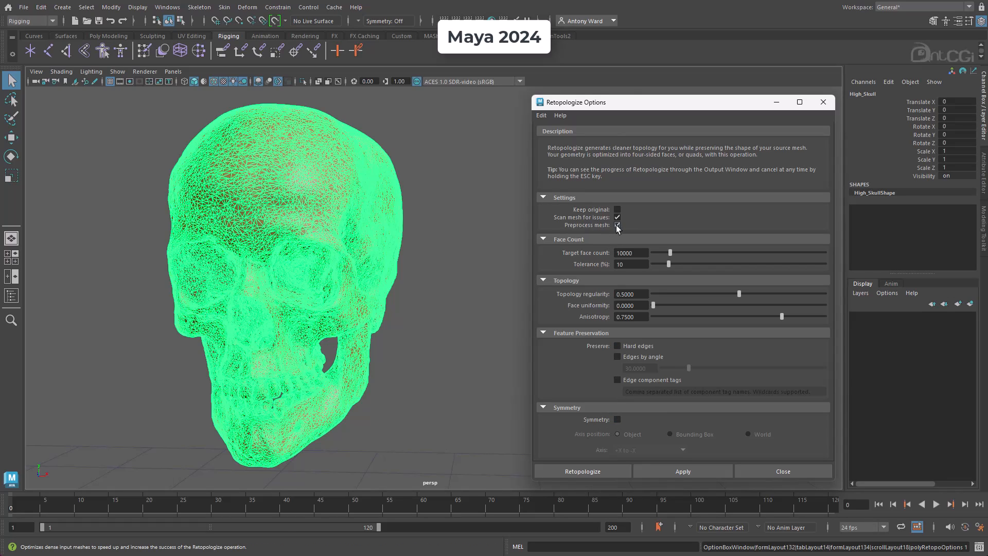
With Preprocess mesh on, enable object-based Symmetry along +X to -X and set the target face count to 20000.
left_click(617, 419)
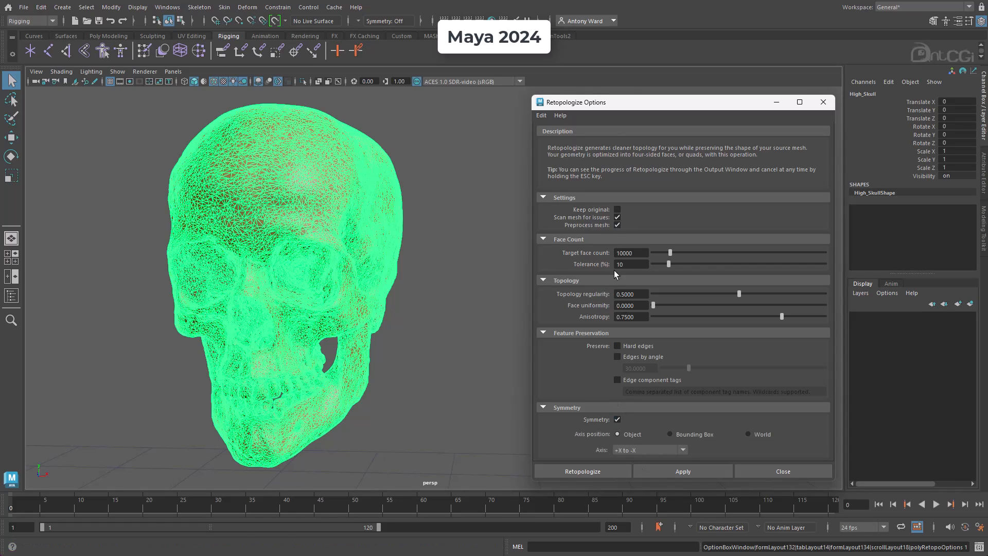
left_click(615, 254)
type("2")
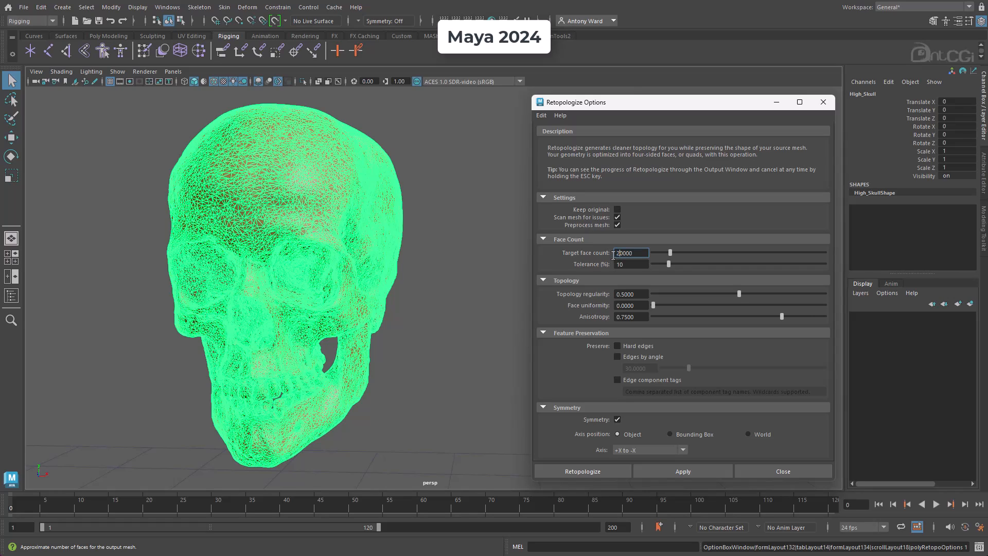
key("Return")
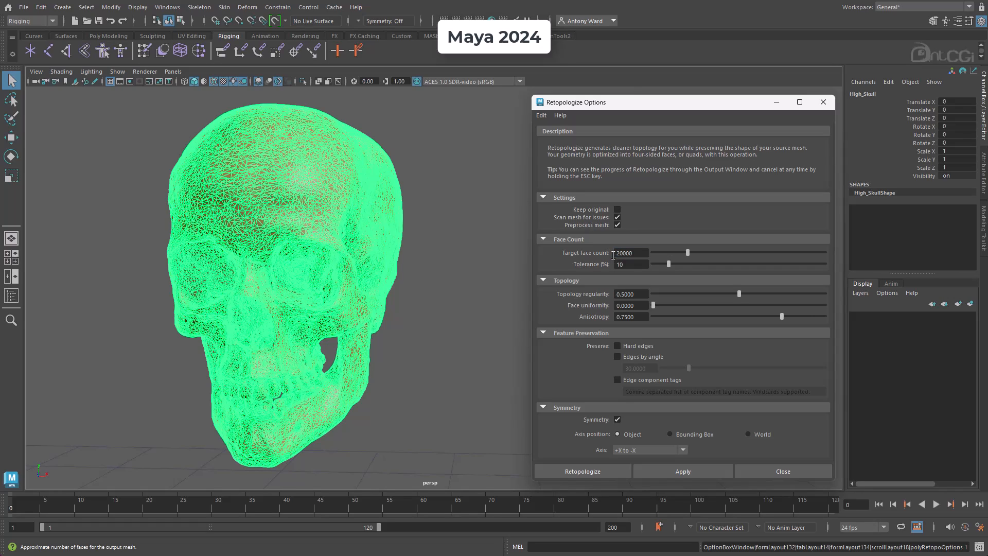
Retopologize the skull at 20000 faces with symmetry on, and deselect it to inspect the topology.
left_click(687, 472)
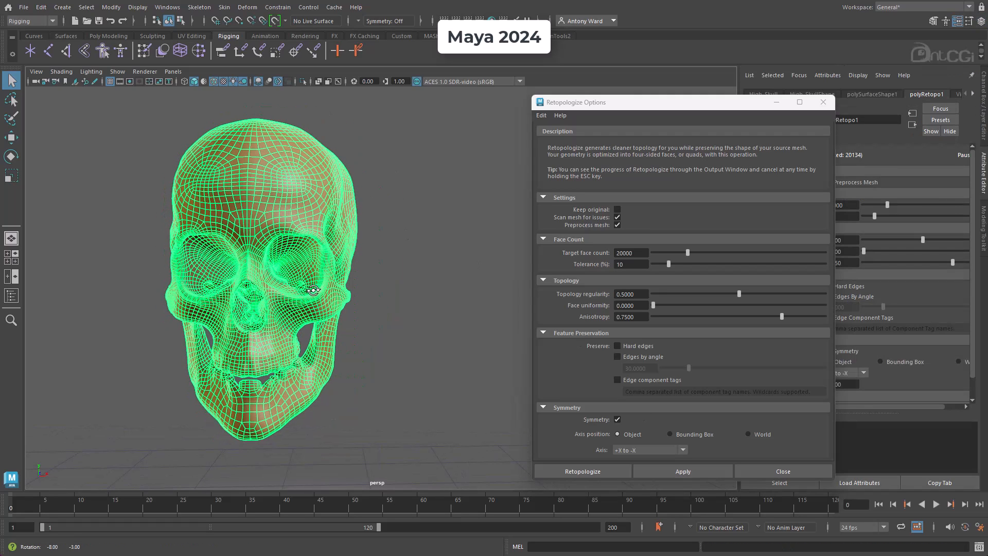
left_click(983, 97)
left_click_drag(395, 245, 399, 242, "alt")
left_click(450, 262)
left_click_drag(450, 262, 440, 297, "alt")
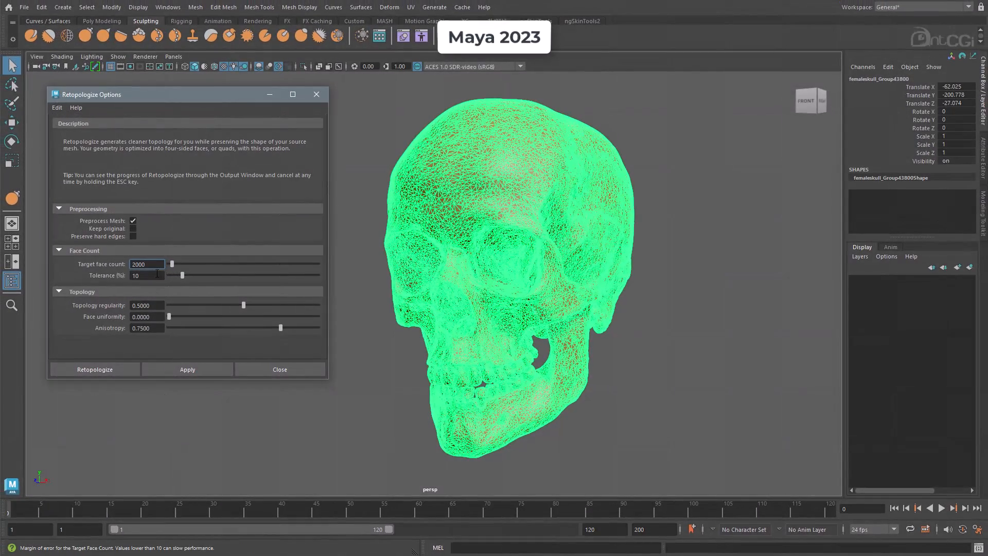
In Maya 2023, retopologize the skull with a target of 2000 faces and deselect it to inspect the topology.
left_click(88, 369)
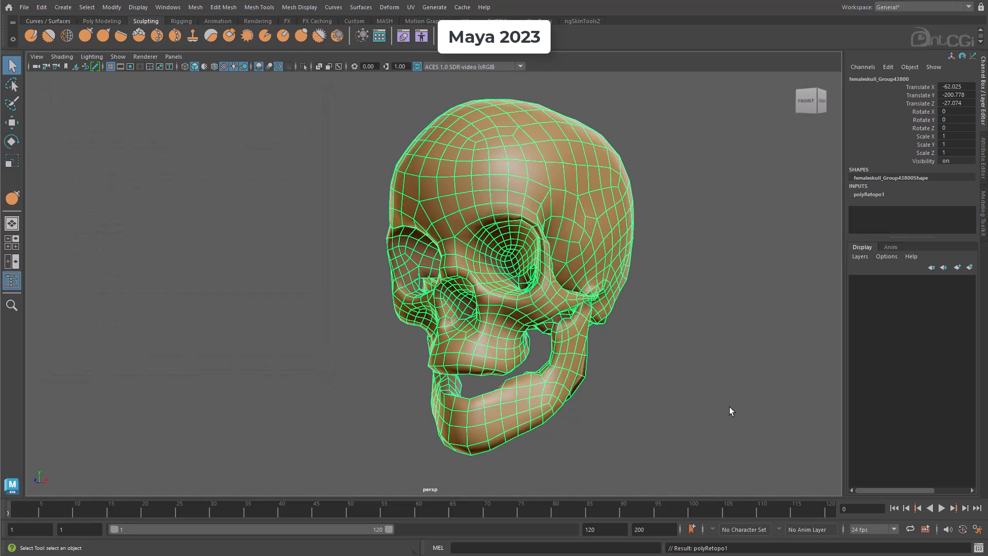
left_click(675, 412)
left_click_drag(675, 413, 714, 400, "alt")
left_click(613, 198)
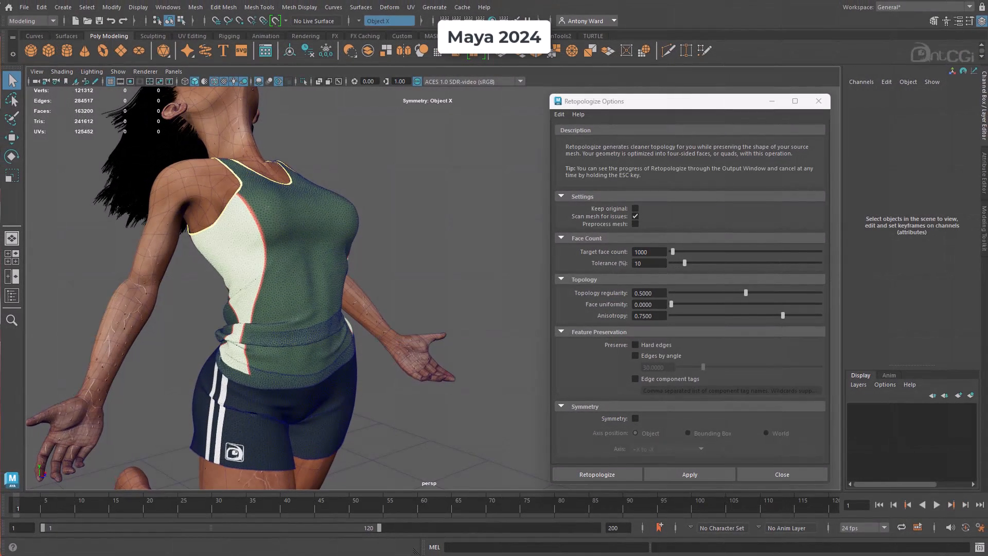
In Maya 2024's Retopologize options, turn on preservation of hard edges, edges by angle and edge component tags.
middle_click_drag(400, 238, 446, 229, "alt")
mouse_move(446, 233)
left_mouse_down("alt")
mouse_move(434, 236)
mouse_move(461, 237)
left_mouse_up("alt")
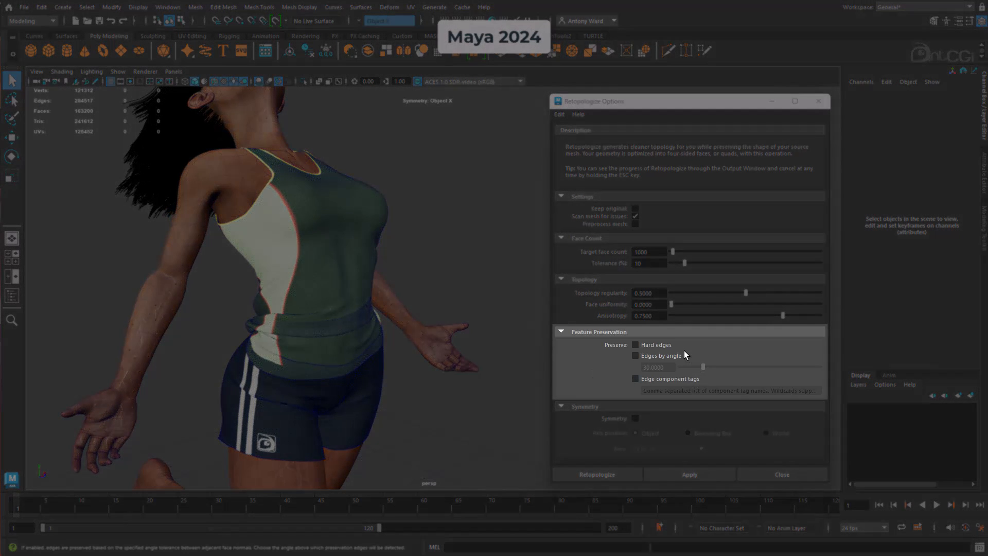
left_click(664, 346)
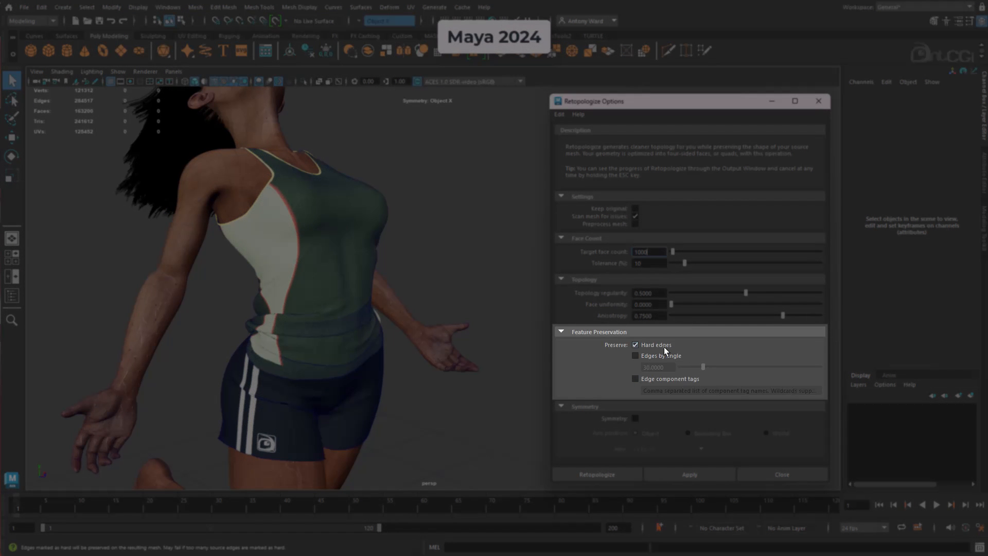
left_click(666, 355)
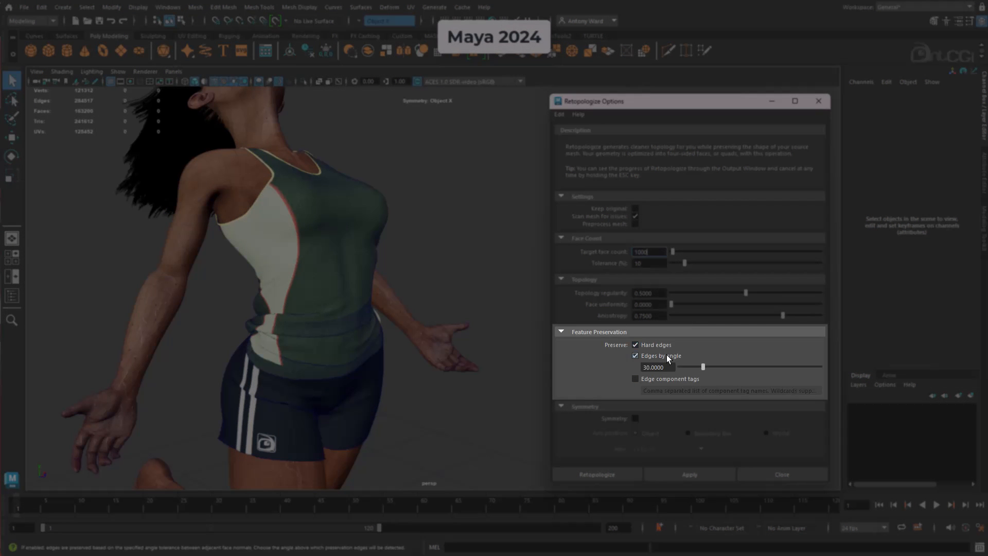
left_click(668, 376)
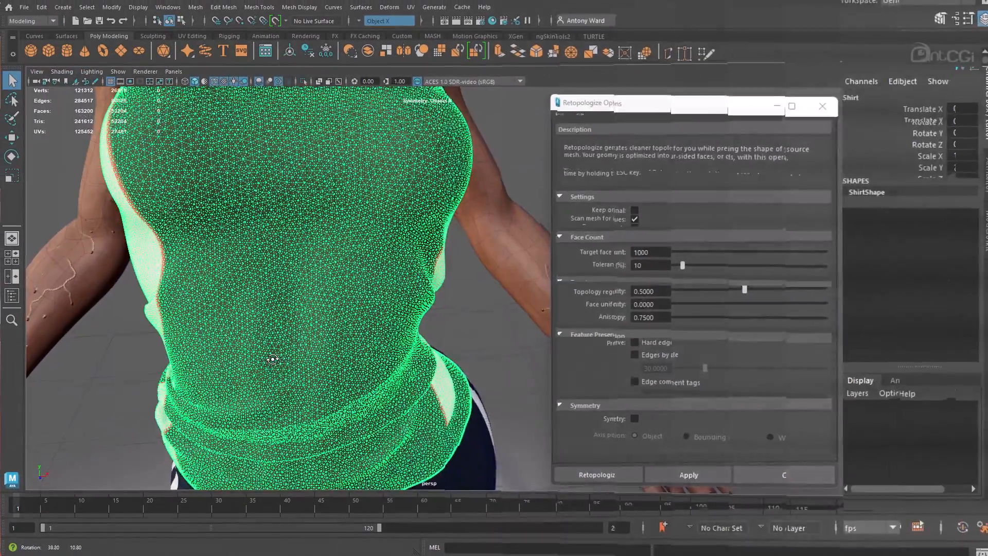
Retopologize the shirt with a target of 5000 faces and close the options.
left_click_drag(308, 340, 397, 361, "alt")
right_click_drag(396, 362, 211, 342, "alt")
left_click_drag(373, 356, 391, 323, "alt")
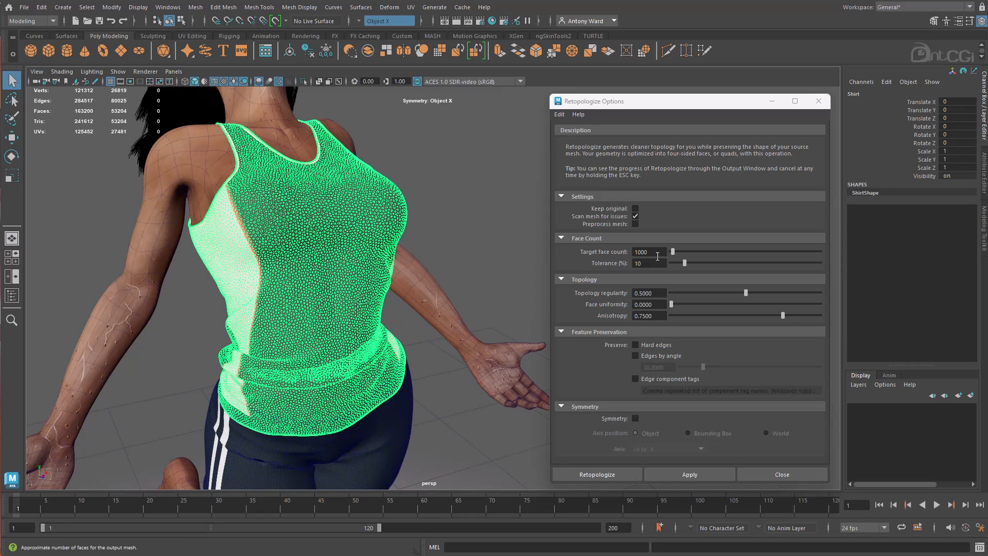
left_click_drag(640, 252, 610, 252)
type("5")
key("Return")
left_click(702, 477)
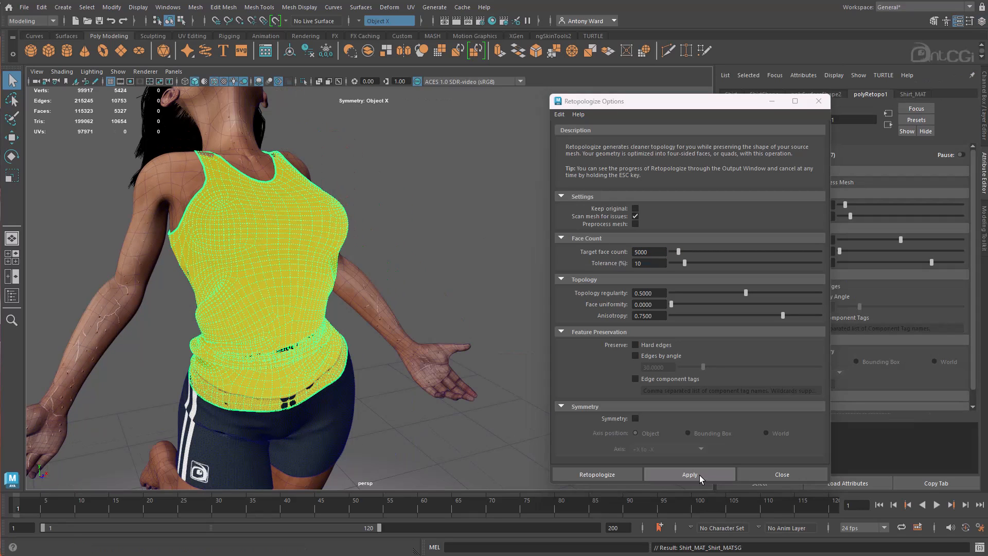
left_click(764, 475)
Assign the default lambert material to the retopologized shirt.
middle_click_drag(272, 329, 344, 333, "alt")
left_click_drag(344, 334, 352, 319, "alt")
right_click_drag(389, 226, 465, 554)
right_click_drag(282, 331, 357, 326, "alt")
left_click_drag(358, 326, 374, 324, "alt")
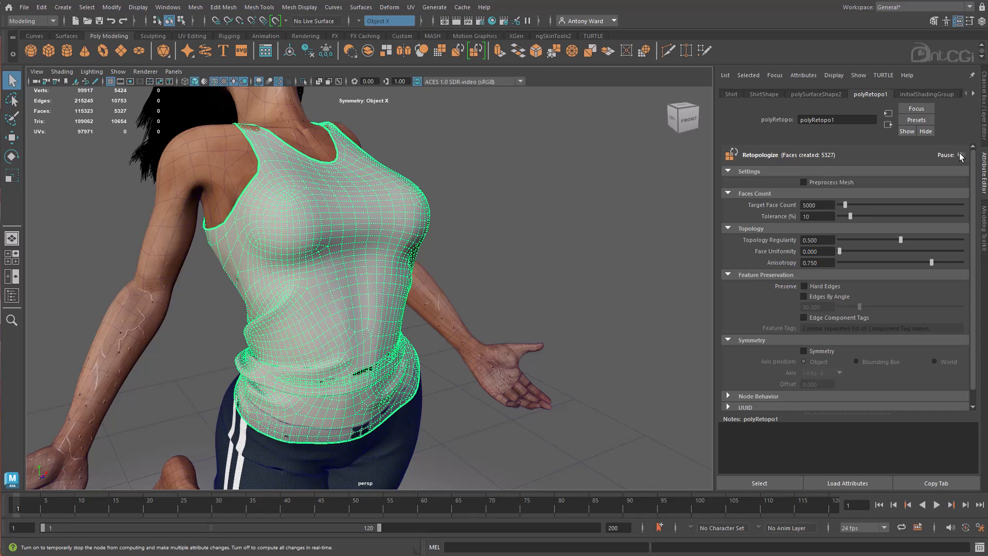
Pause the shirt's retopology node, set Face Uniformity and Topology Regularity to 1.000, and resume computing.
left_click(960, 154)
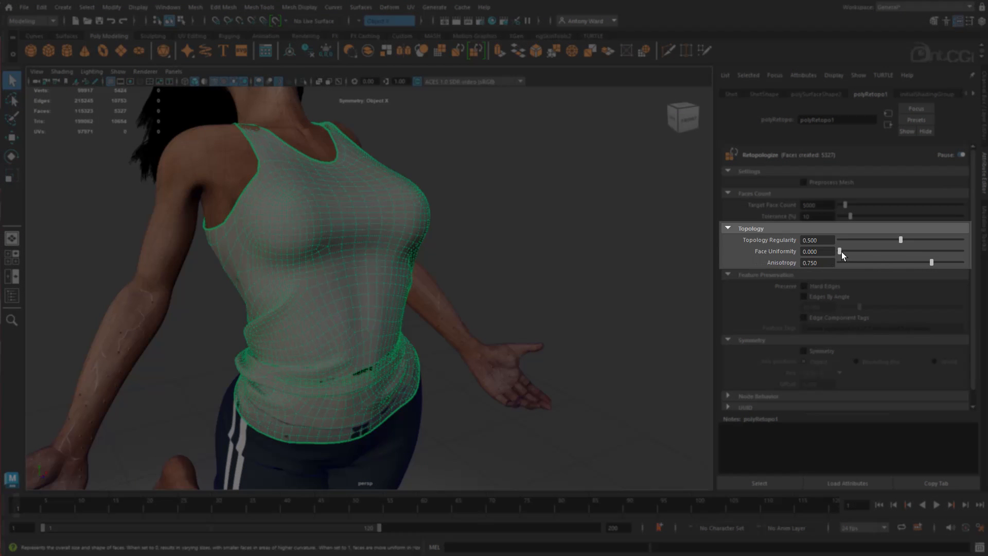
left_click_drag(842, 254, 980, 255)
left_click_drag(901, 240, 985, 244)
left_click_drag(640, 248, 641, 246, "alt")
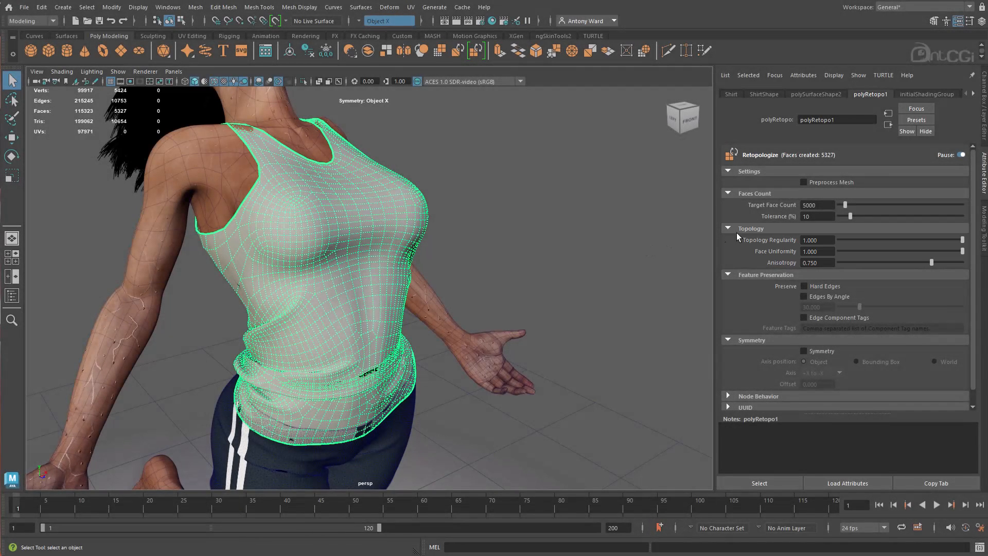
left_click(960, 156)
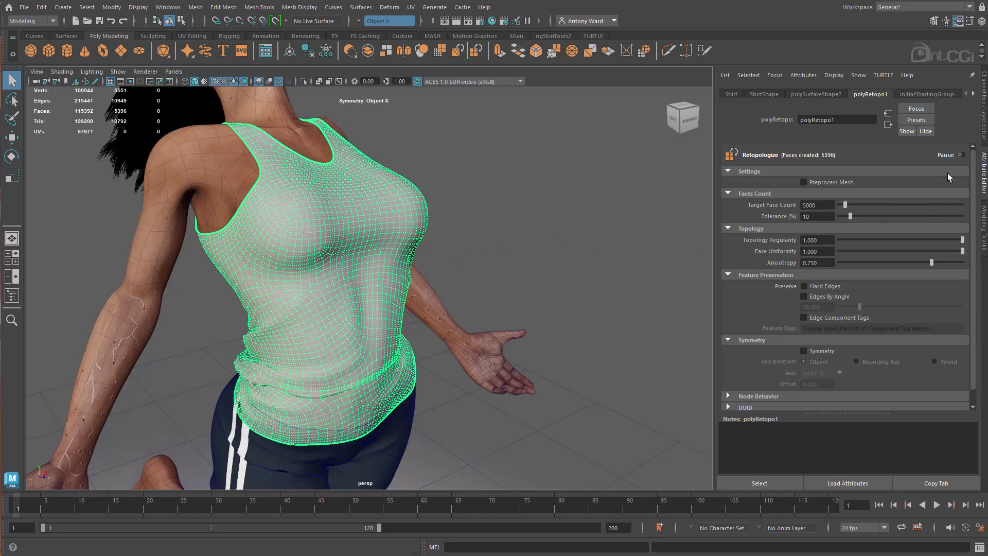
left_click(960, 155)
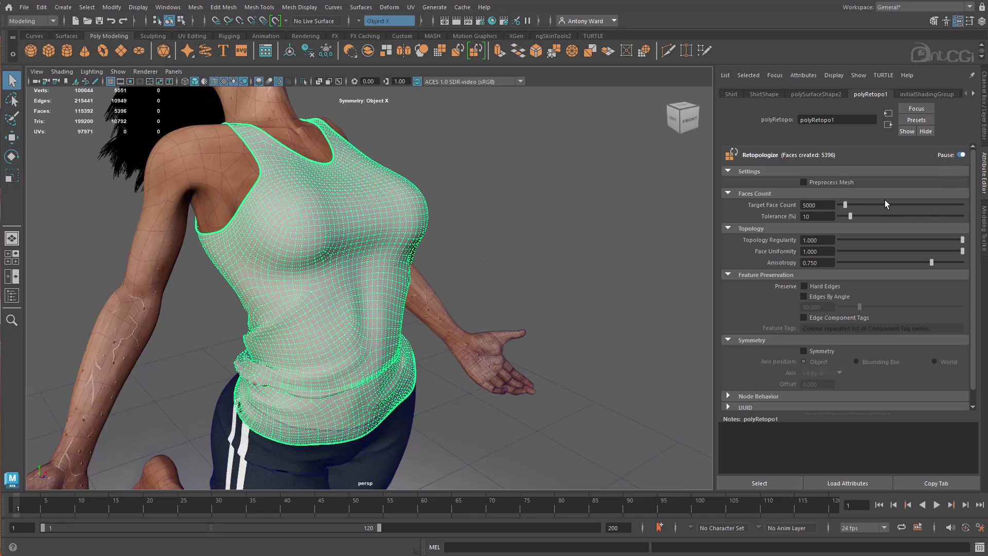
left_click(961, 156)
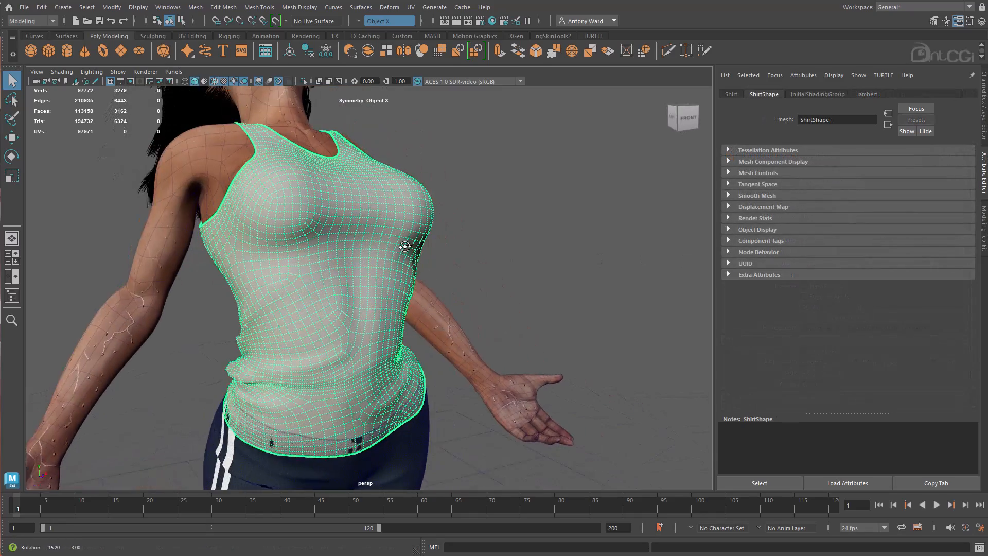
Select the horizontal edge loop around the shirt's midriff and examine its path around the side.
left_click_drag(411, 238, 459, 246, "alt")
right_click_drag(364, 278, 356, 263)
double_click(351, 263)
left_click_drag(487, 296, 132, 289, "alt")
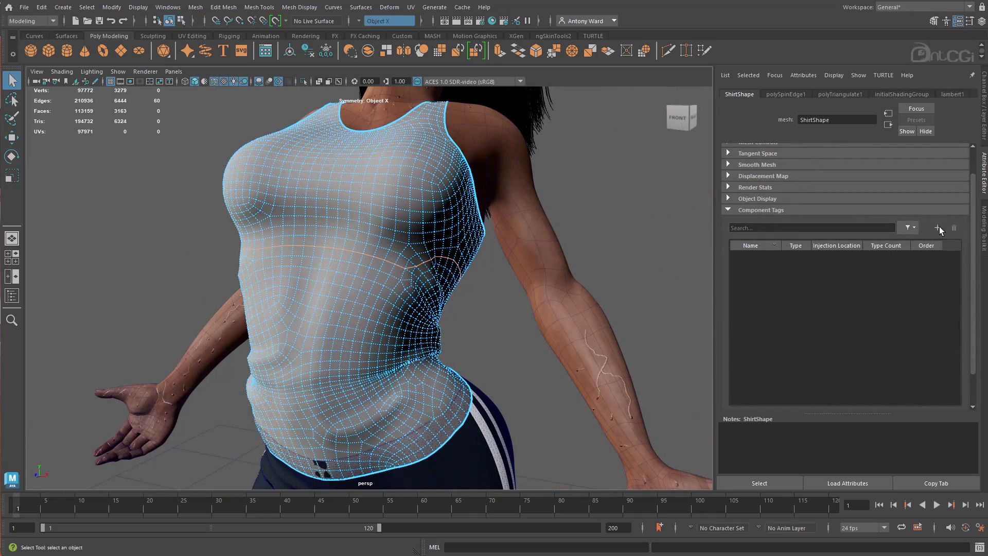
left_click(727, 209)
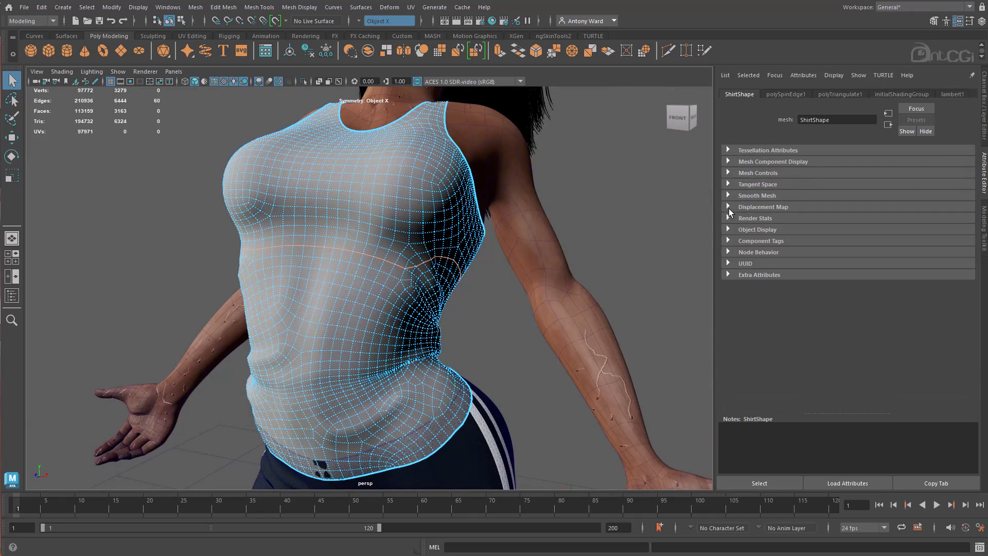
left_click_drag(286, 289, 297, 295, "alt")
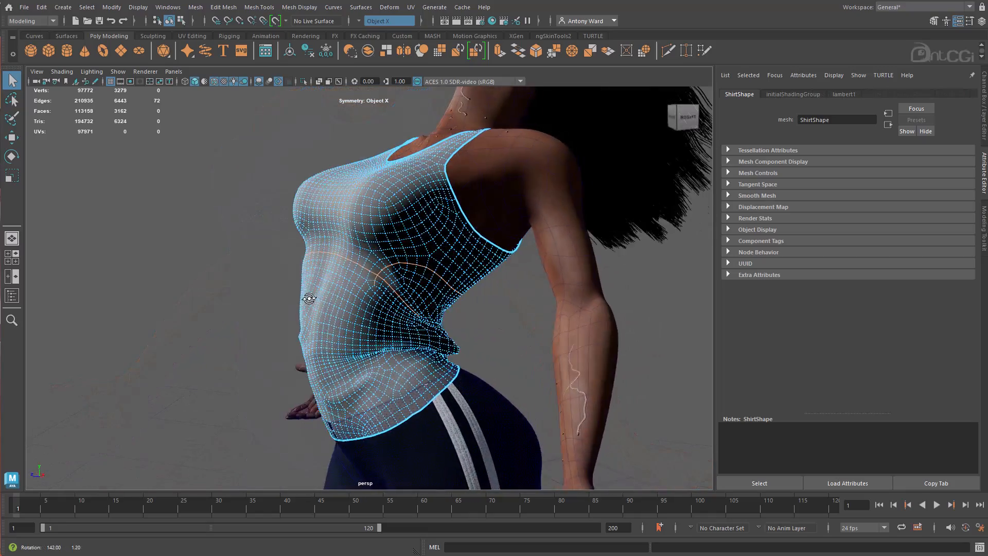
left_click_drag(314, 301, 337, 311, "alt")
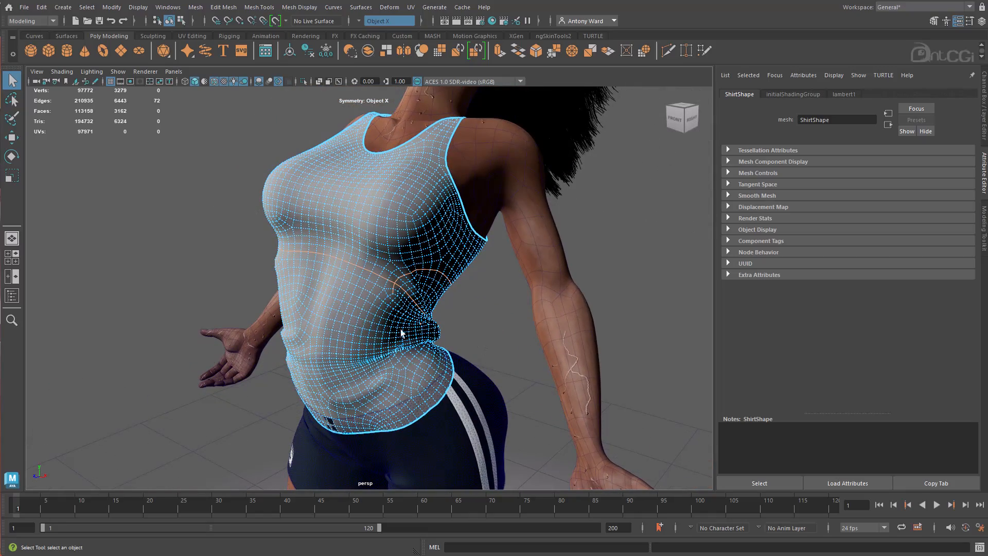
scroll(508, 315, "up", 5)
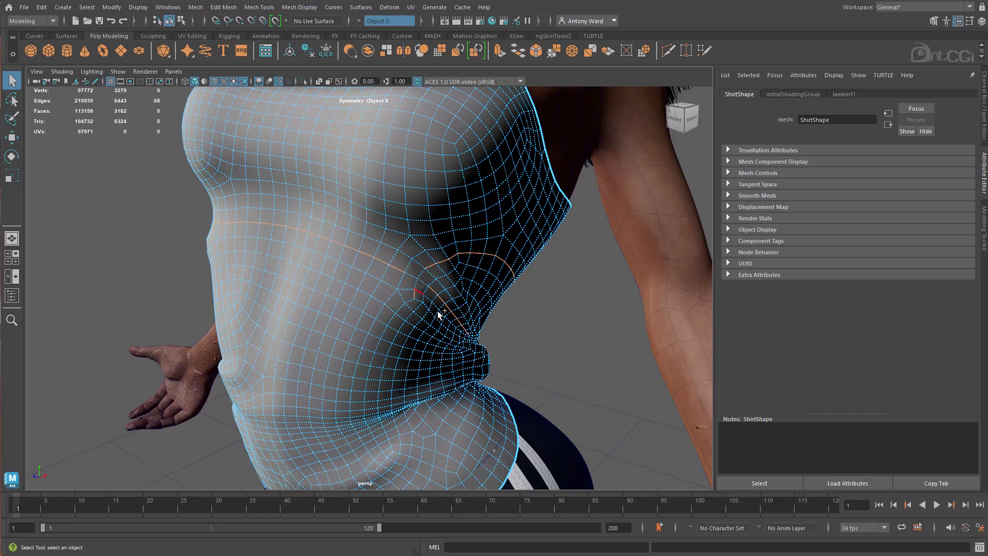
Triangulate a face at the side of the shirt's waist and spin its diagonal edge to redirect the edge loop.
right_click_drag(437, 281, 438, 303)
left_click(418, 272)
right_click_drag(419, 272, 418, 384, "shift")
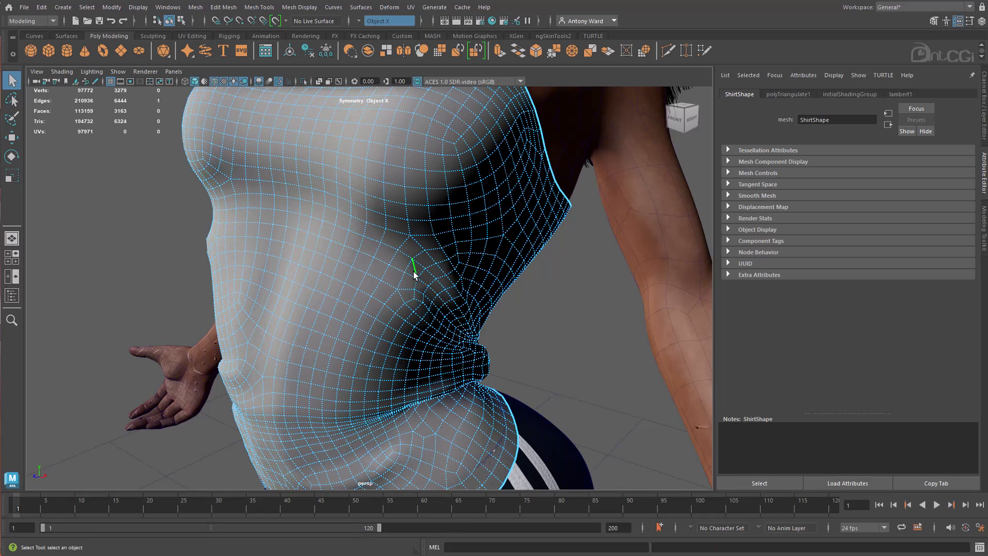
key("ctrl+alt+Right")
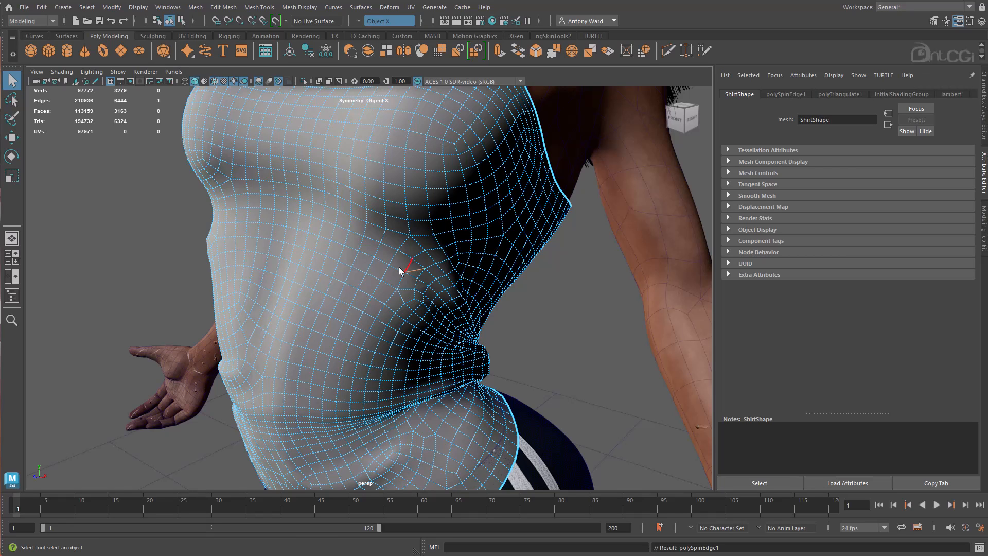
right_click_drag(509, 321, 419, 313, "alt")
left_click_drag(419, 313, 435, 309, "alt")
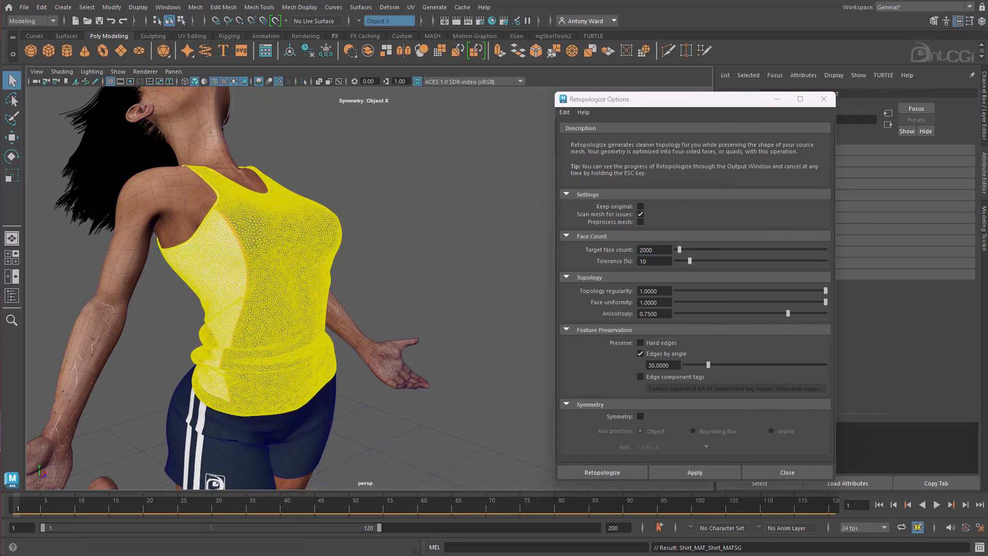
Retopologize the original shirt with a target of 2000 faces and Edges by angle preservation at 30.
left_click(357, 271)
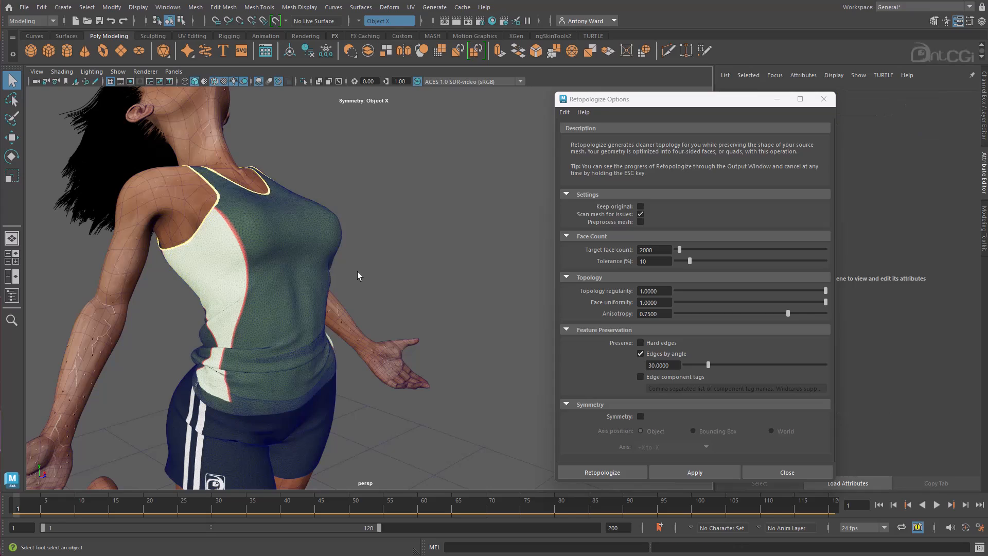
left_click(304, 279)
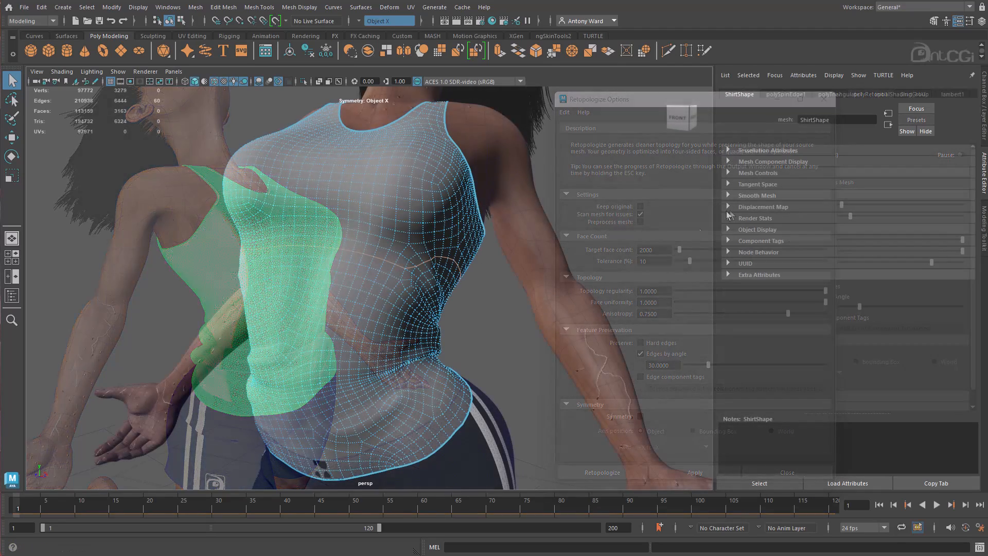
Harden the horizontal edge loop around the shirt's midriff and triangulate two faces on the lower front.
right_click_drag(465, 282, 566, 309, "shift")
left_click_drag(419, 283, 367, 287, "alt")
right_click_drag(329, 329, 329, 358)
left_click(312, 362)
right_click_drag(311, 359, 304, 471, "shift")
middle_click_drag(311, 384, 320, 286, "alt")
left_click(344, 345)
key("g")
left_click(343, 343)
Harden the vertical edge loop running down the front of the shirt.
double_click(330, 316)
scroll(417, 256, "down", 3)
right_click_drag(417, 256, 494, 234, "shift")
middle_click_drag(378, 237, 361, 317, "alt")
left_click_drag(362, 317, 419, 298, "alt")
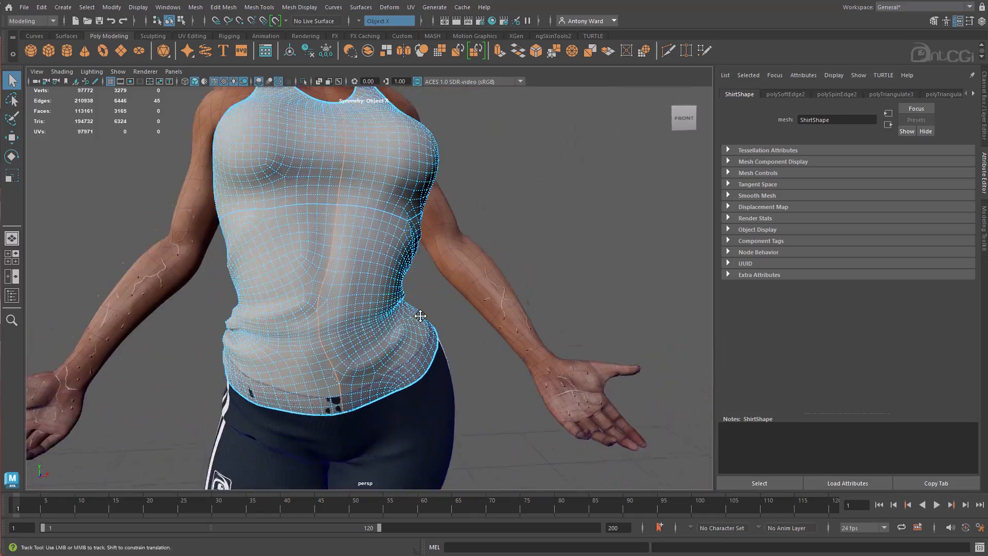
Harden an edge loop on the shirt's lower front and triangulate a face near the hem.
scroll(418, 309, "up", 4)
right_click(417, 313)
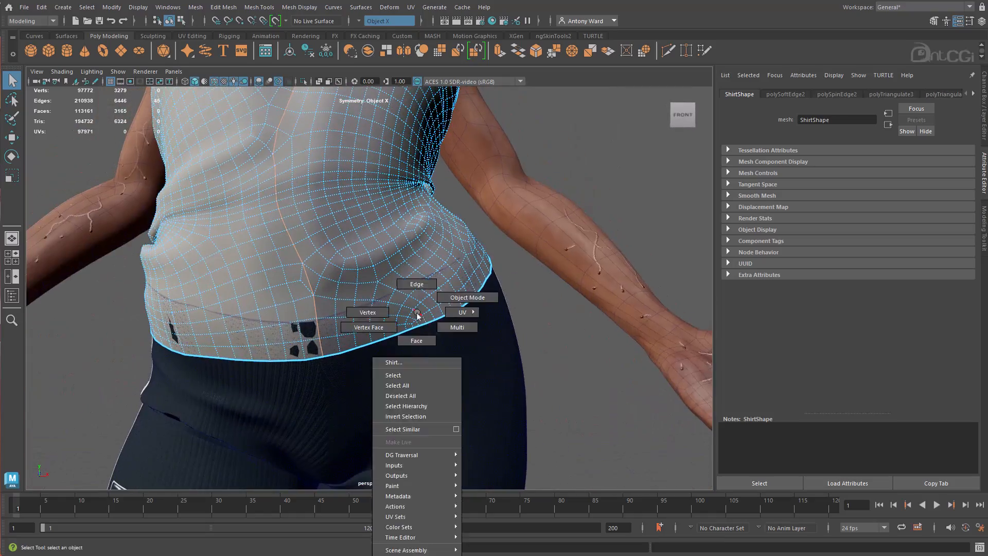
right_click_drag(417, 313, 417, 284)
double_click(395, 317)
left_click_drag(447, 313, 448, 274, "alt")
left_click_drag(407, 319, 476, 353, "alt")
right_click_drag(477, 353, 551, 332, "shift")
right_click_drag(406, 315, 407, 344)
left_click(405, 313)
right_click_drag(405, 314, 399, 425, "shift")
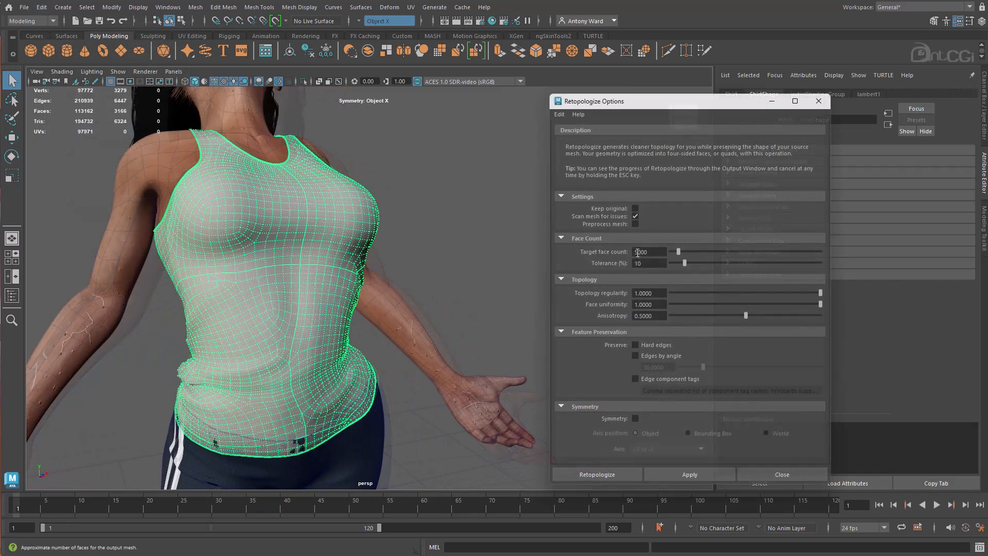
Retopologize the shirt with a target of 2000 faces while preserving hard edges, and inspect the result from the front.
left_click(629, 252)
key("Return")
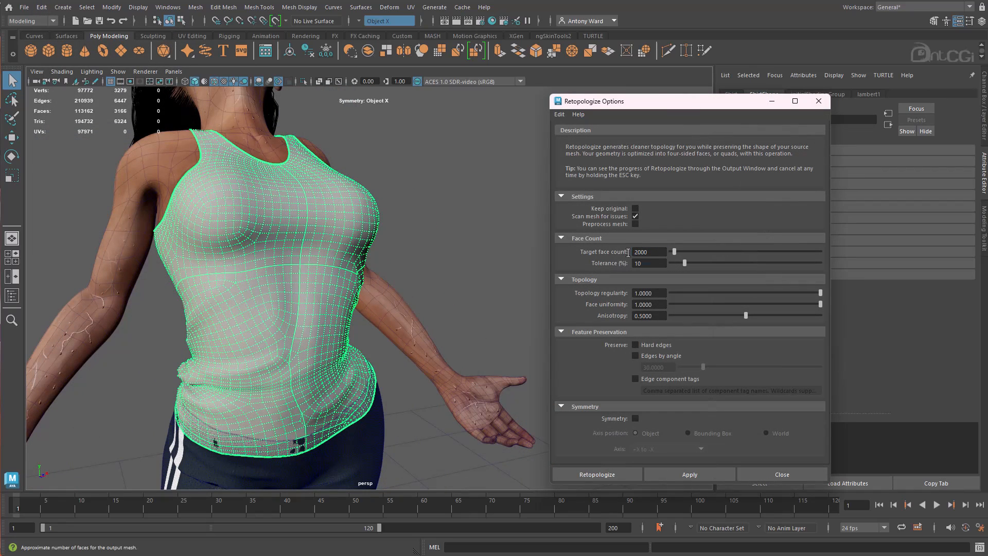
left_click(658, 341)
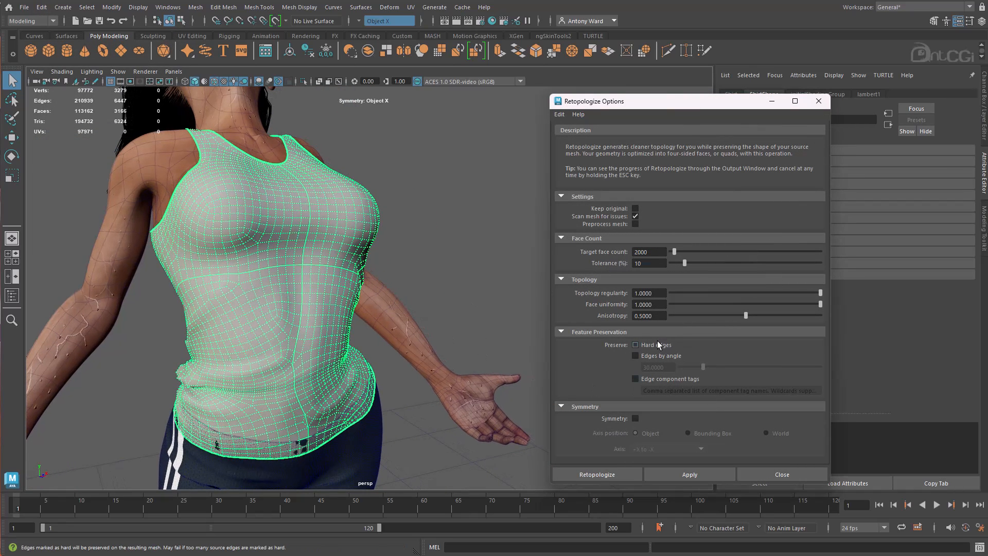
middle_click_drag(415, 382, 426, 382, "alt")
left_click(696, 476)
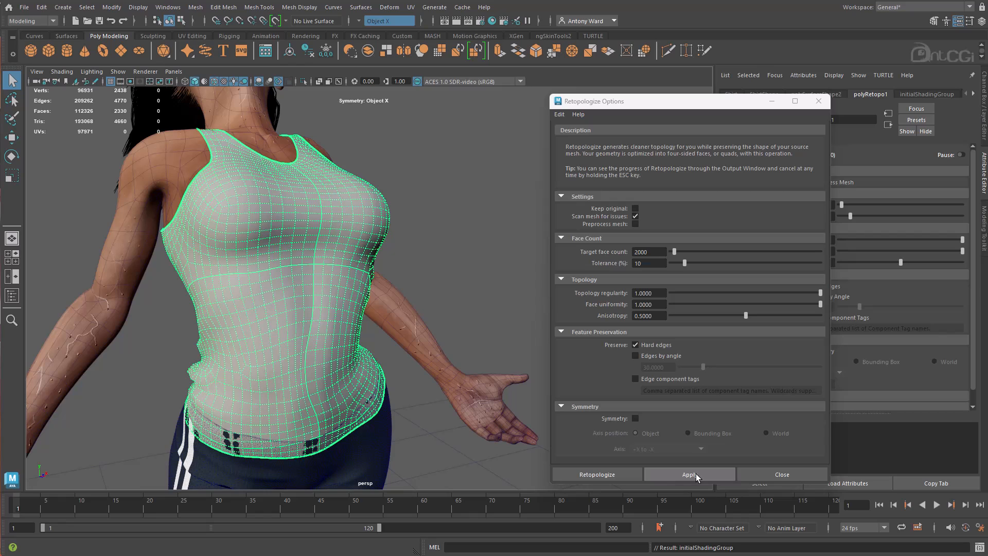
left_click_drag(363, 389, 404, 382, "alt")
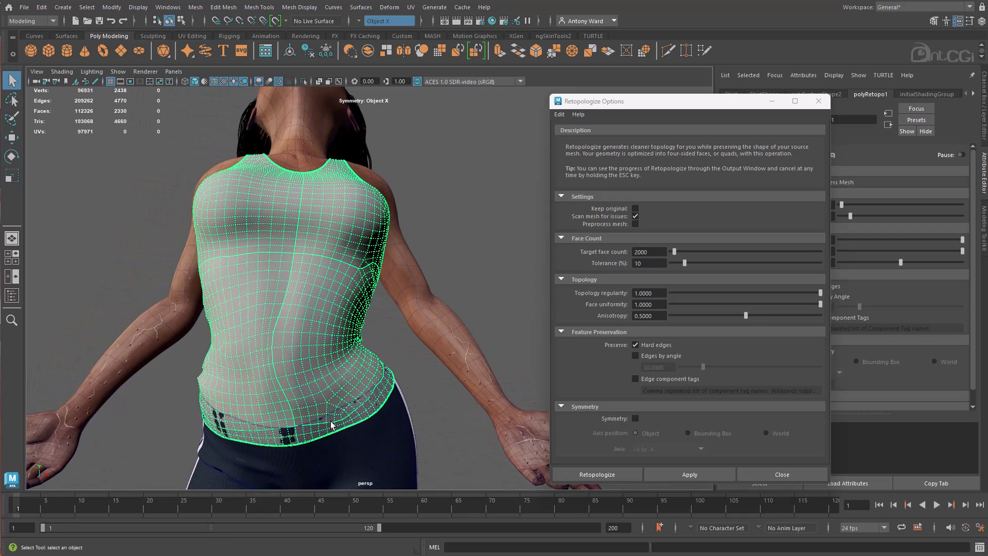
left_click_drag(305, 210, 345, 268, "alt")
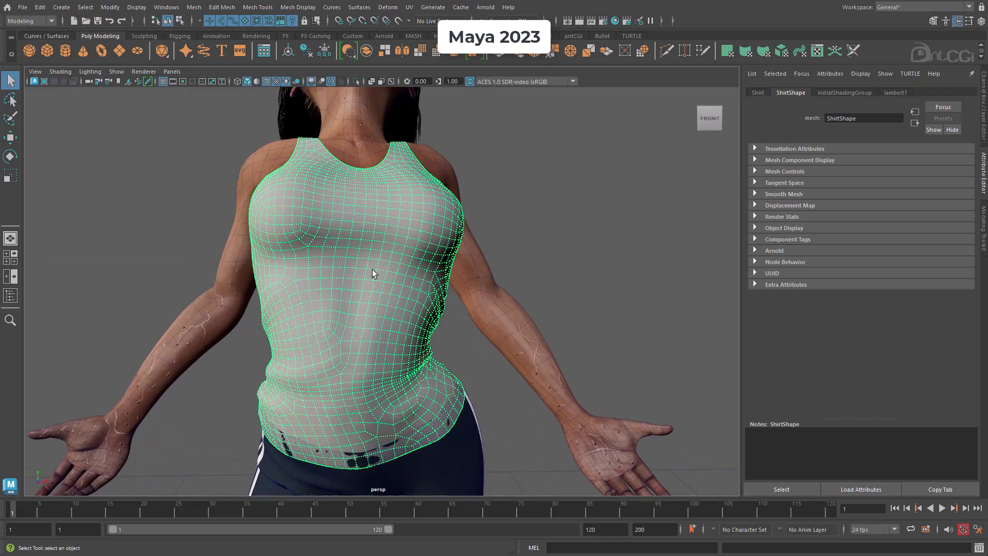
Harden three vertical edge loops running down the front and sides of the shirt.
right_click_drag(348, 317, 345, 349)
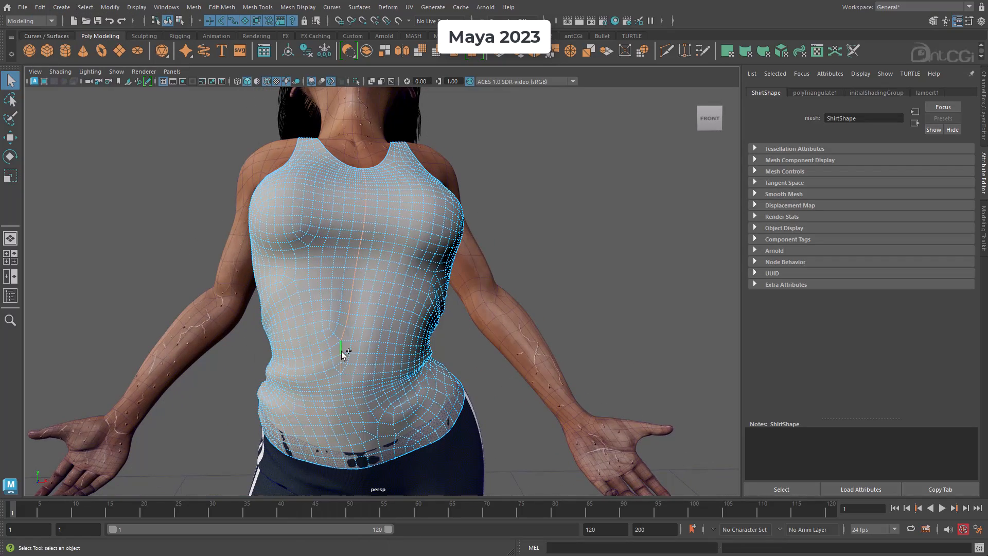
right_click_drag(598, 222, 635, 242, "shift")
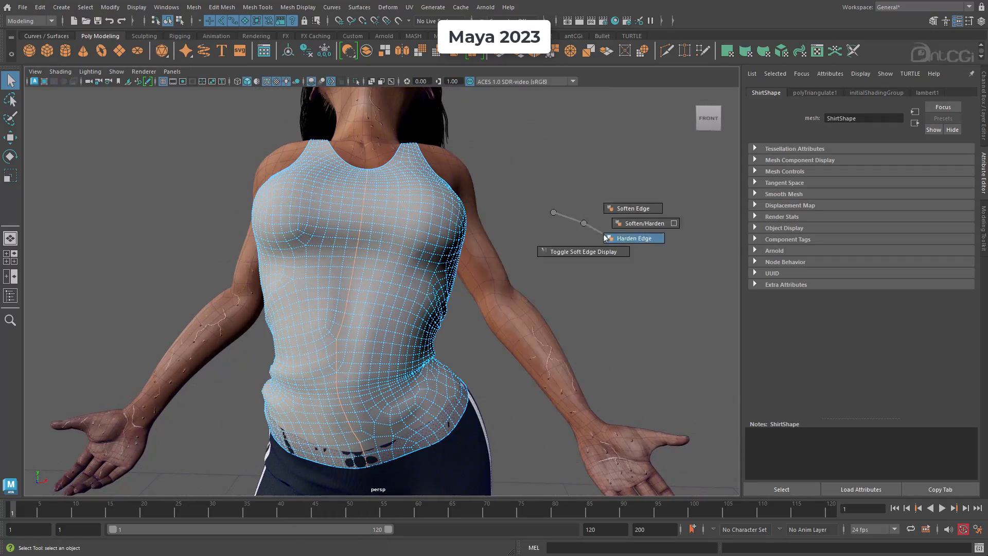
left_click_drag(635, 243, 277, 199, "alt")
right_click_drag(544, 232, 582, 262, "shift")
left_click_drag(582, 263, 459, 257, "alt")
right_click_drag(182, 239, 247, 267, "shift")
Harden the horizontal edge loop running around the shirt's lower front and hip just above the hem.
left_click_drag(247, 268, 315, 294, "alt")
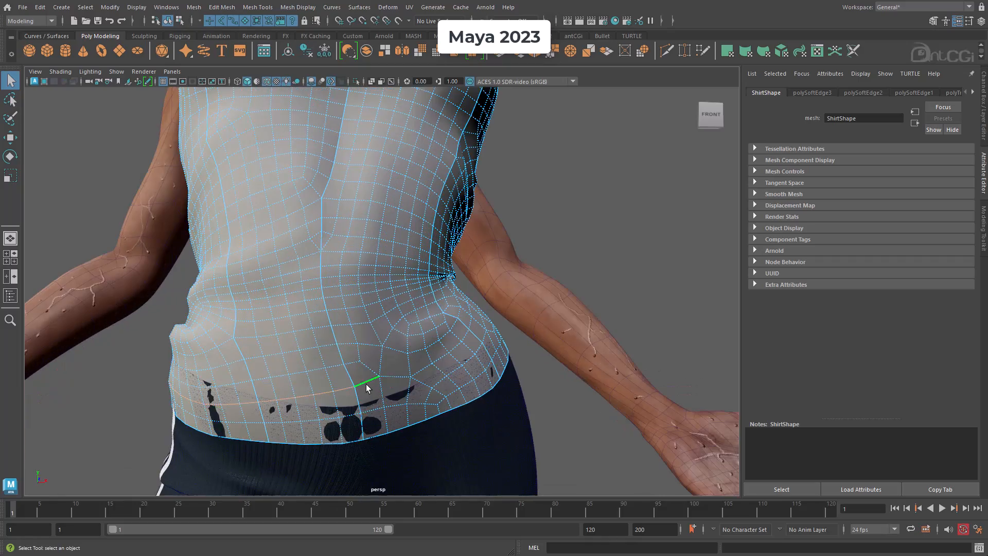
left_click_drag(369, 386, 309, 309, "alt")
double_click(379, 260)
left_click_drag(380, 261, 385, 324, "alt")
left_click_drag(469, 311, 344, 369, "alt")
left_click_drag(258, 385, 514, 312, "alt")
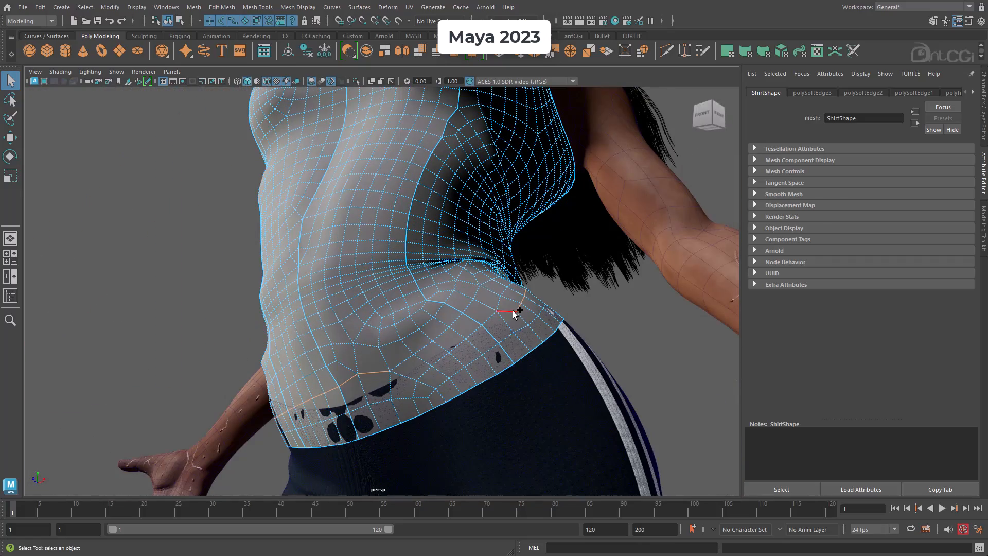
left_click(434, 365, "shift")
right_click_drag(116, 264, 206, 267, "shift")
Retopologize the whole shirt with Preserve hard edges enabled and a target of 2000 faces.
left_click_drag(205, 268, 316, 270, "alt")
right_click_drag(318, 270, 341, 255)
left_click(341, 255)
right_click_drag(546, 170, 596, 353, "shift")
left_click(637, 227)
left_click_drag(371, 326, 383, 328, "alt")
left_click(715, 478)
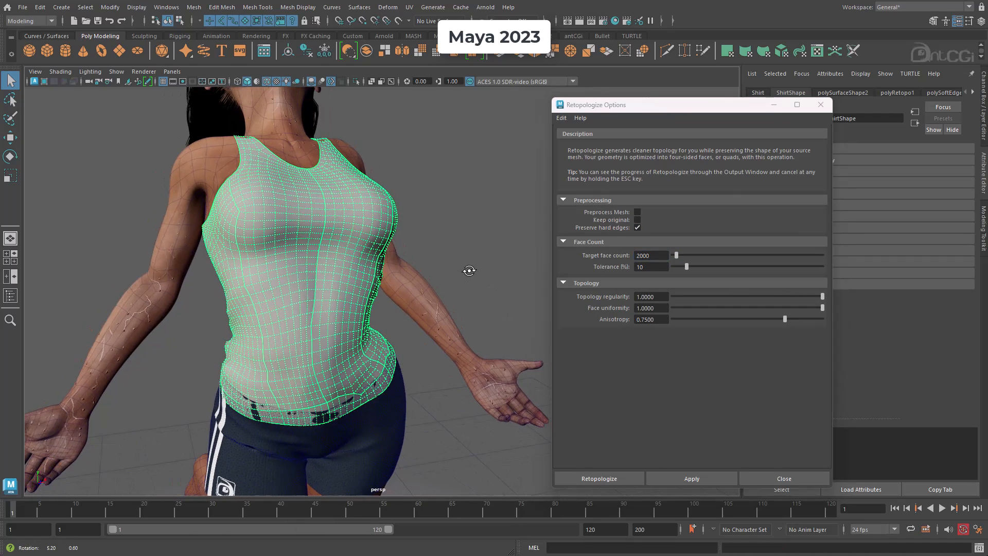
left_click(904, 93)
left_click_drag(389, 324, 407, 311, "alt")
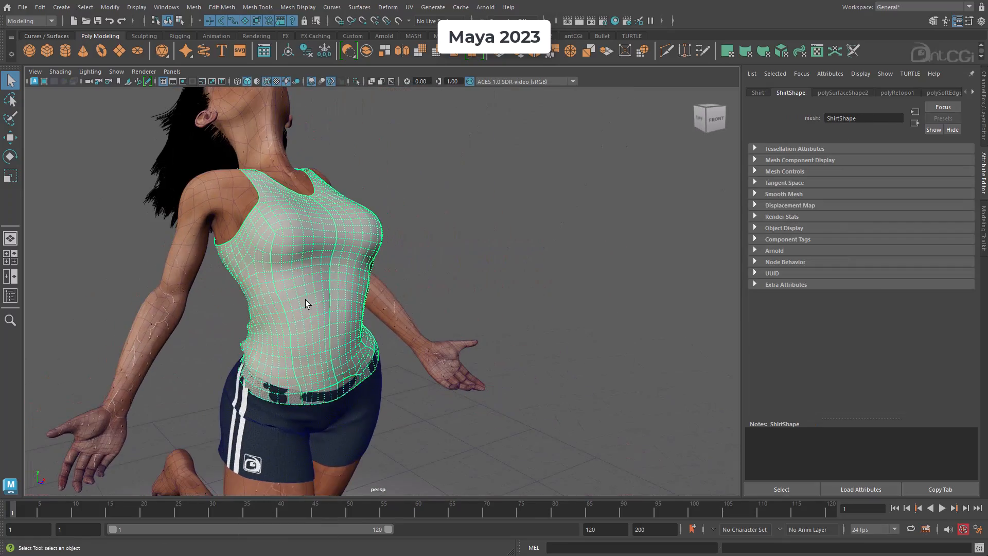
Soften all edges of the retopologized shirt and inspect its edge flow.
right_click_drag(305, 296, 392, 307, "shift")
left_click_drag(411, 321, 503, 326, "alt")
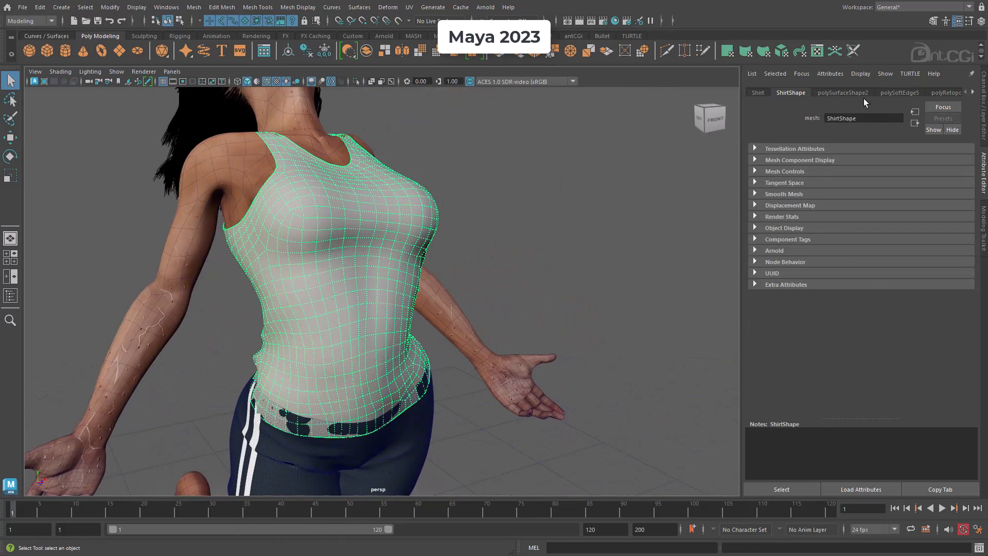
left_click(938, 93)
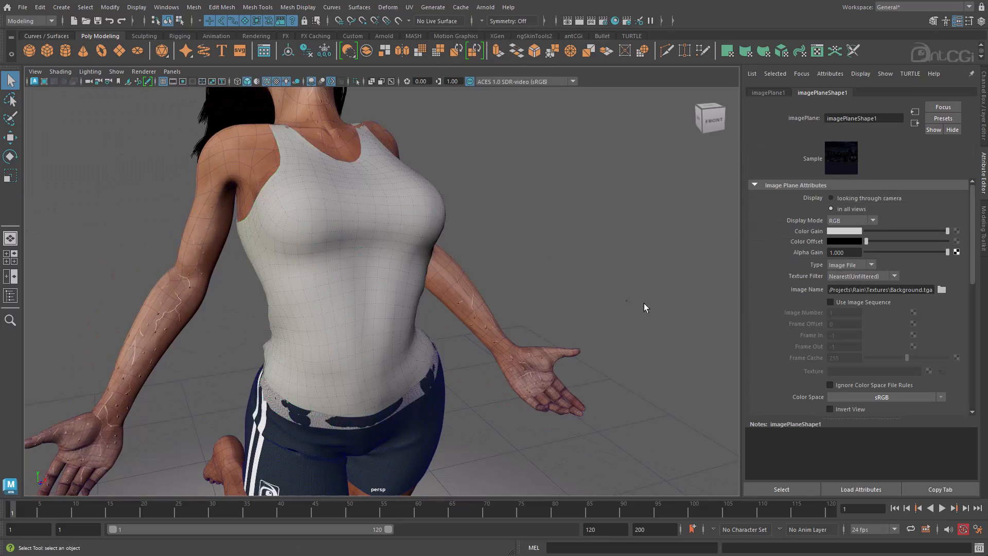
left_click_drag(602, 280, 575, 307, "alt")
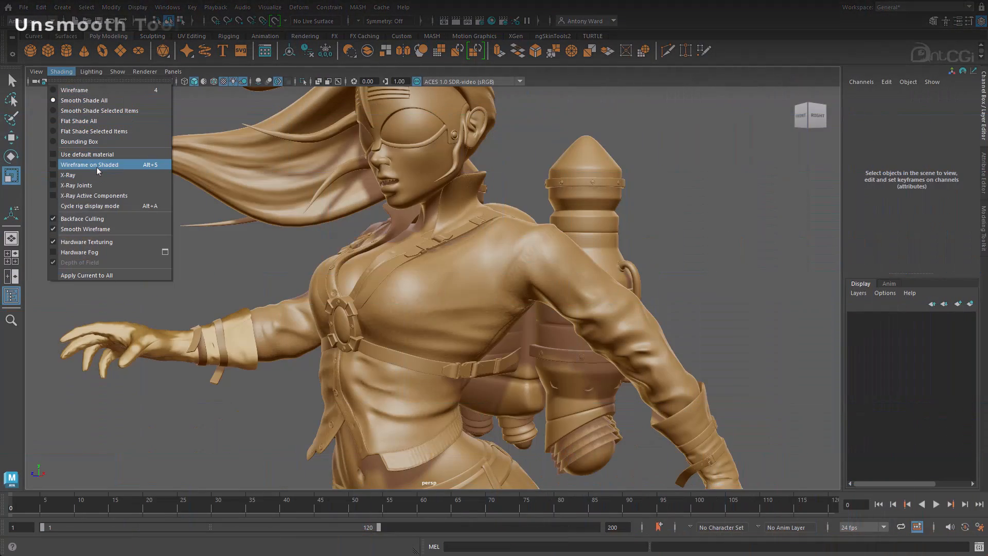
Show the wireframe on the shaded character and frame the shirt up close.
left_click(98, 172)
mouse_move(427, 301)
left_mouse_down("alt")
mouse_move(486, 286)
mouse_move(426, 294)
mouse_move(430, 301)
left_mouse_up("alt")
right_click_drag(431, 299, 501, 312, "alt")
middle_click_drag(501, 311, 489, 270, "alt")
left_click_drag(489, 271, 410, 278, "alt")
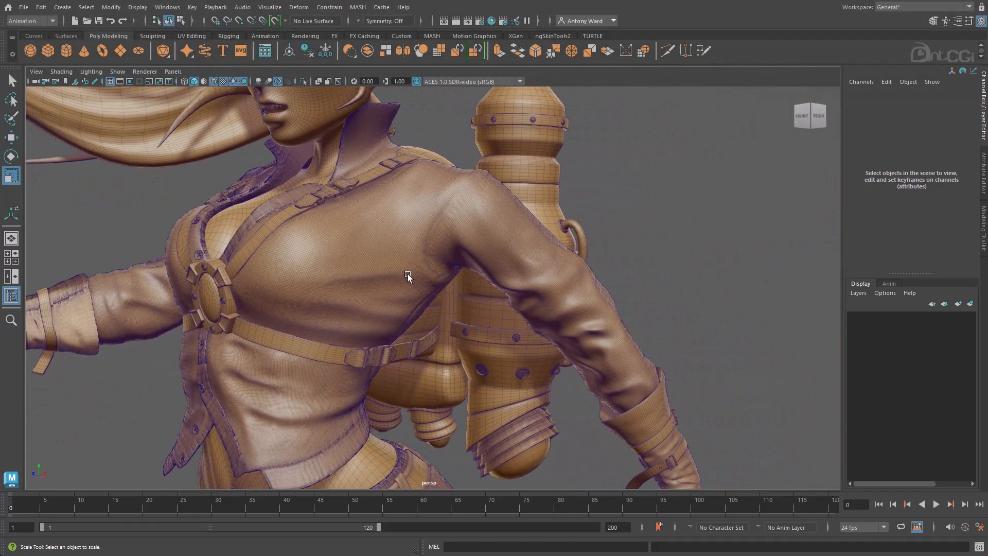
Unsmooth the dense shirt mesh with the division levels set to 3.
left_click(395, 245)
key("space")
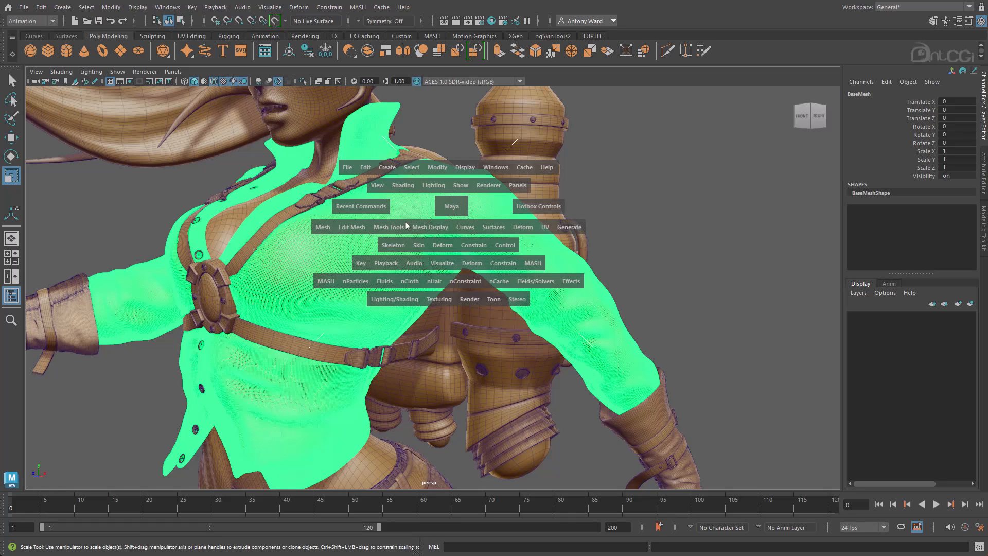
left_click(323, 227)
left_click(416, 356)
left_click(560, 120)
left_click(565, 142)
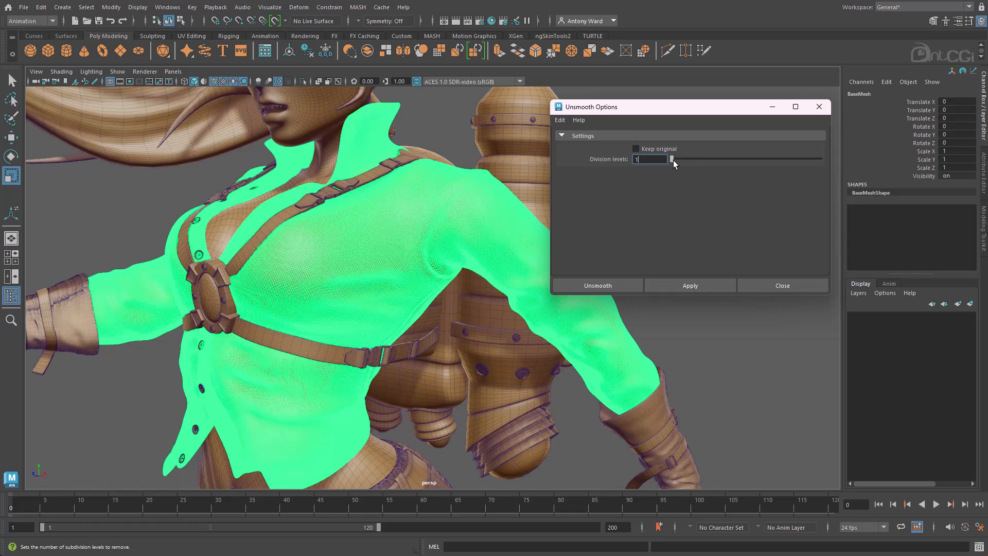
left_click_drag(684, 159, 694, 157)
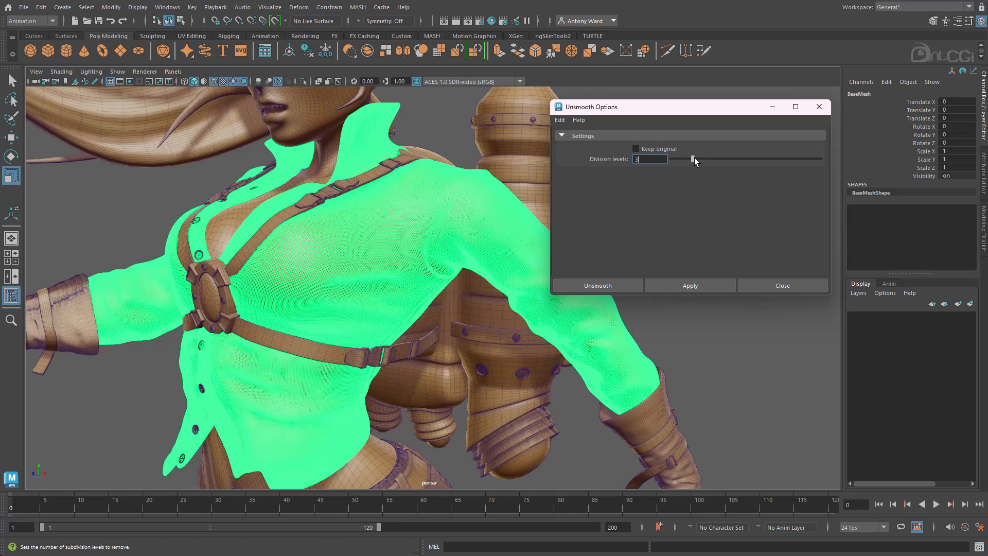
left_click(692, 287)
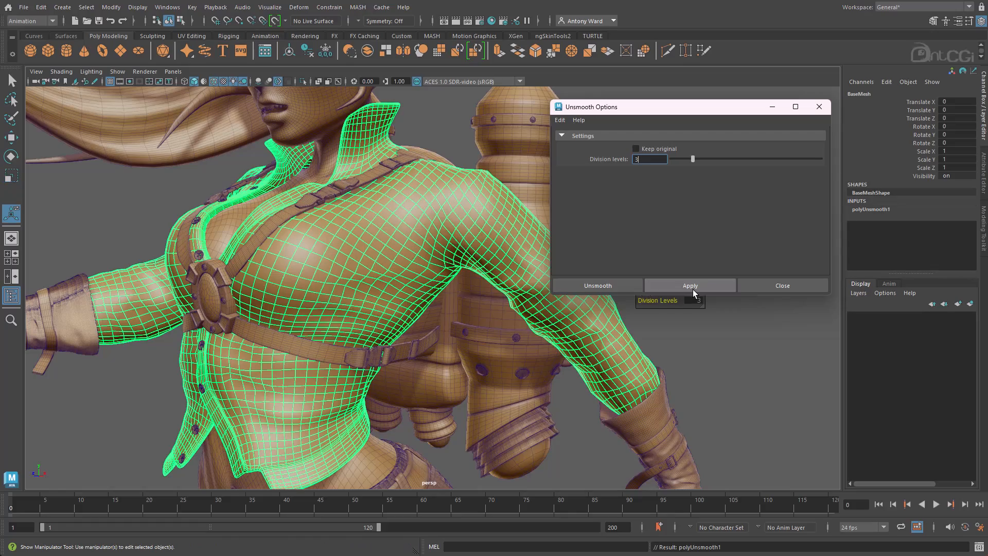
left_click(764, 285)
Change the shirt's Unsmooth division levels to 2.
left_click_drag(463, 278, 432, 260, "alt")
left_click(871, 209)
double_click(956, 217)
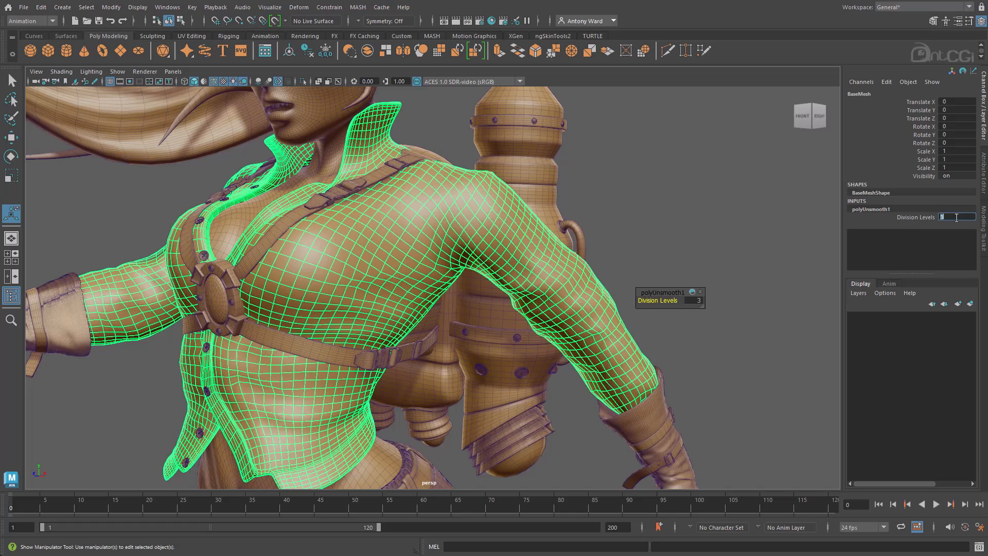
type("2")
key("Return")
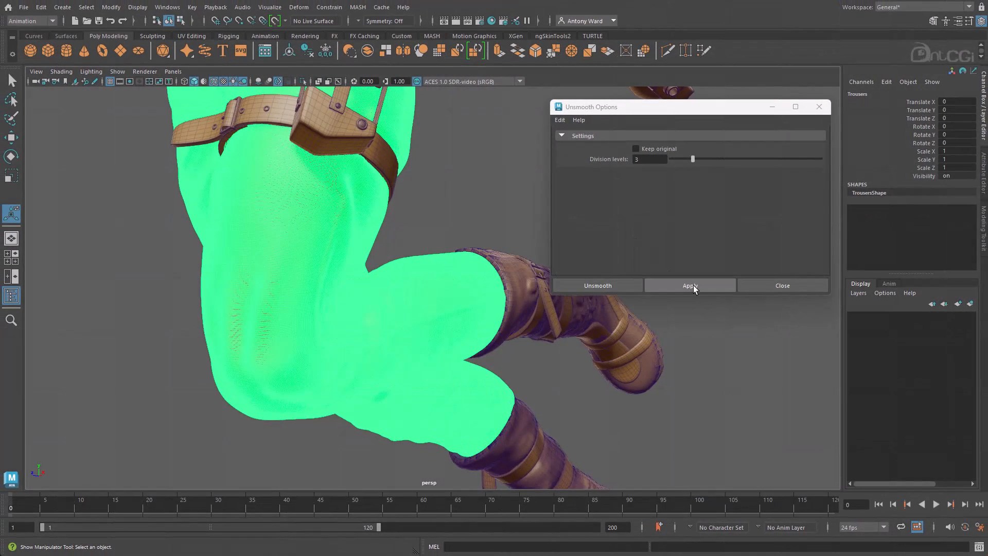
Unsmooth the trousers mesh with 3 division levels and close the options.
left_click(695, 286)
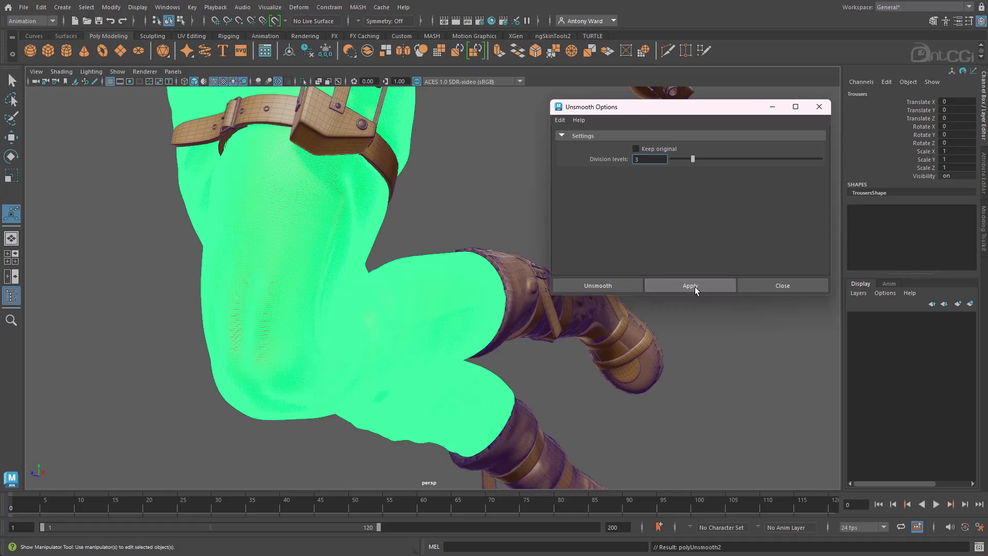
left_click_drag(437, 288, 415, 302, "alt")
left_click(783, 286)
Change the trousers' Unsmooth division levels to 4.
left_click(888, 210)
left_click(957, 217)
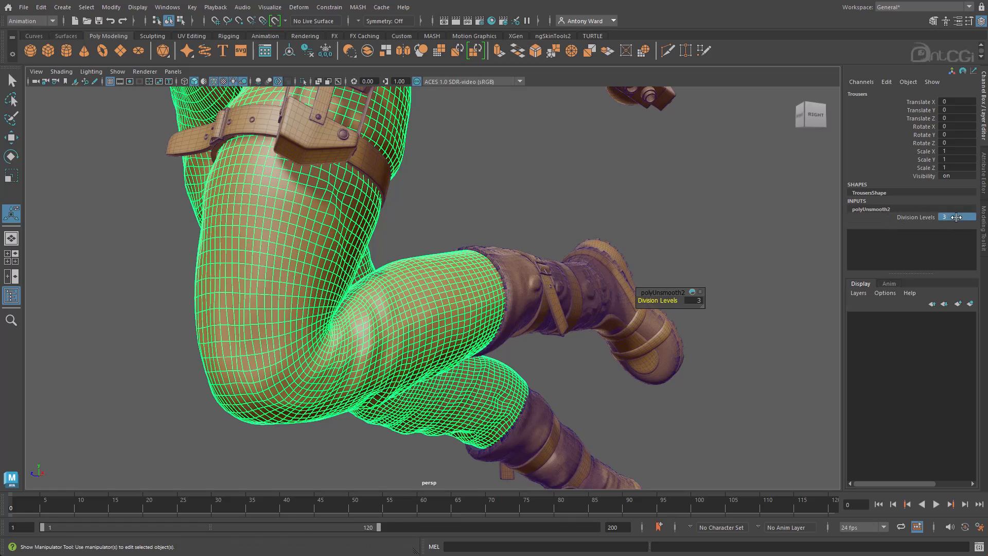
type("4")
key("Return")
Deselect the trousers and examine the unsmoothed meshes across the whole character.
middle_click_drag(531, 169, 541, 317, "alt")
right_click_drag(542, 316, 342, 303, "alt")
left_click_drag(342, 175, 407, 177, "alt")
left_click(655, 181)
left_click_drag(526, 277, 494, 315, "alt")
middle_click_drag(494, 316, 505, 395, "alt")
mouse_move(450, 294)
left_mouse_down("alt")
mouse_move(440, 294)
mouse_move(456, 293)
left_mouse_up("alt")
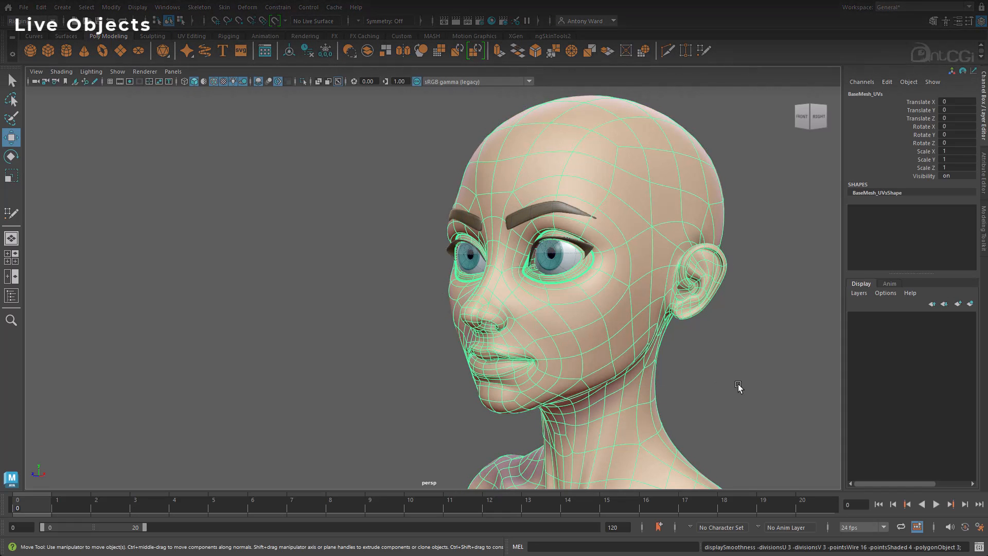
Make the head mesh live with its smooth preview on and activate Quad Draw.
key("1")
key("3")
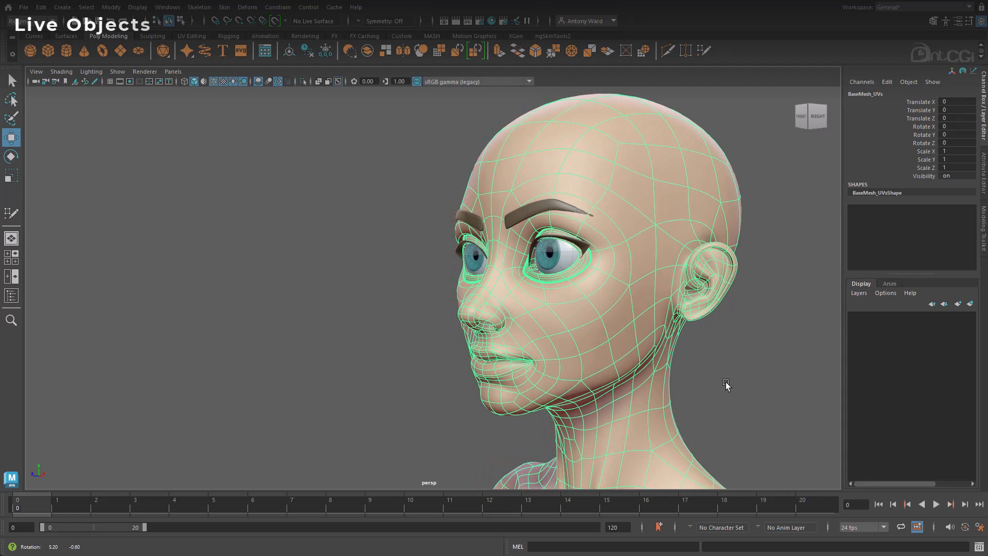
left_click(276, 22)
left_click(11, 214)
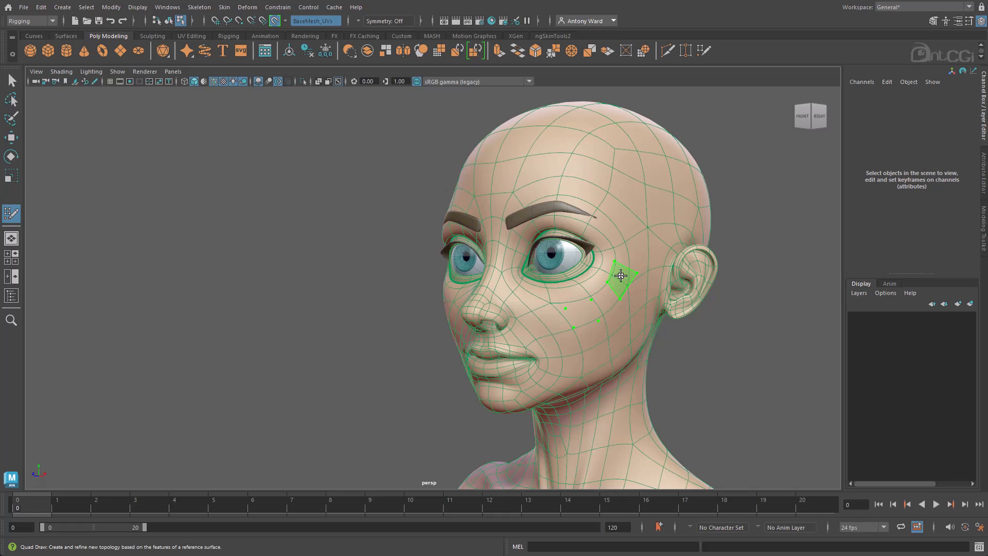
Draw a strip of three quads across the cheek below the eye and subdivide it with inserted edge loops.
left_click(614, 261, "shift")
left_click(605, 304, "shift")
left_click(575, 316, "shift")
left_click_drag(625, 267, 631, 267)
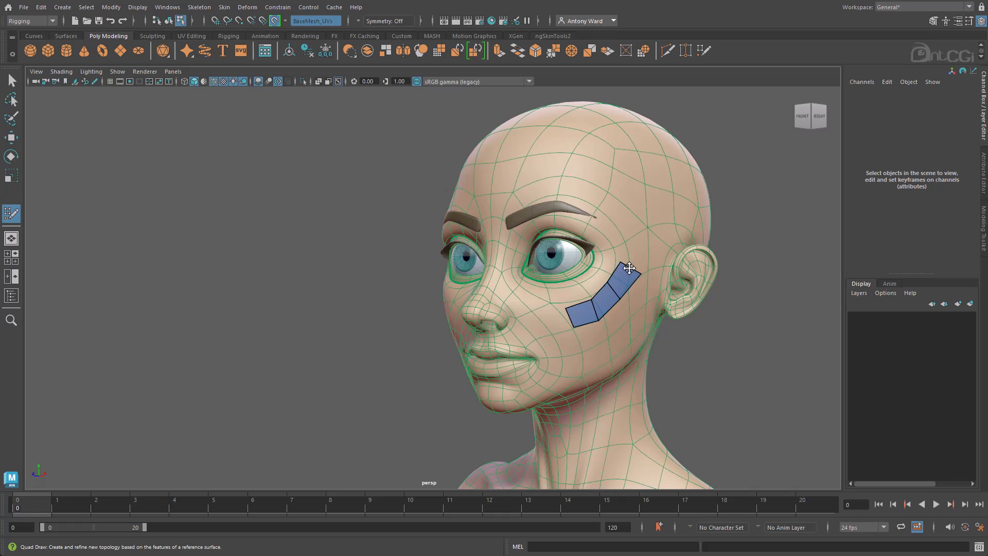
left_click(630, 266, "ctrl")
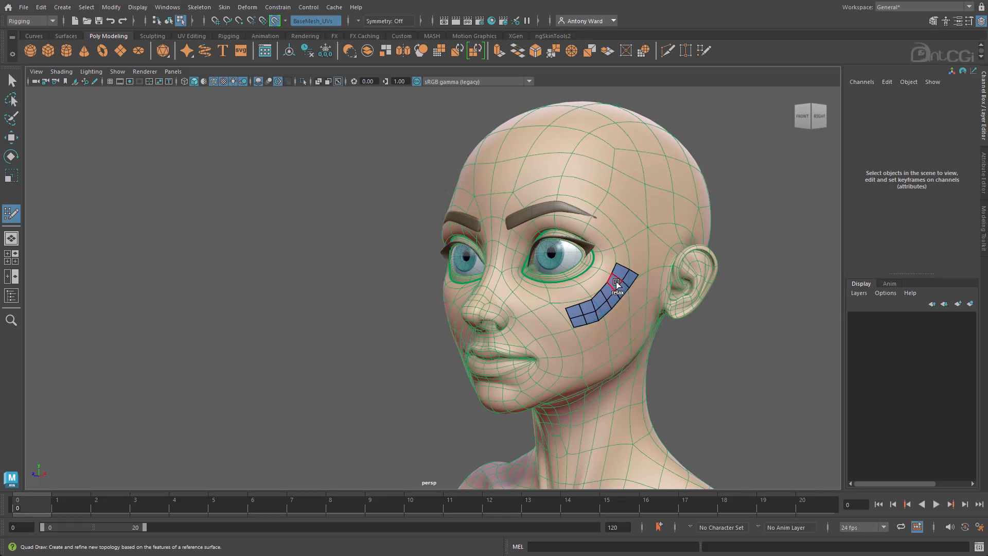
left_click_drag(571, 335, 613, 318, "alt")
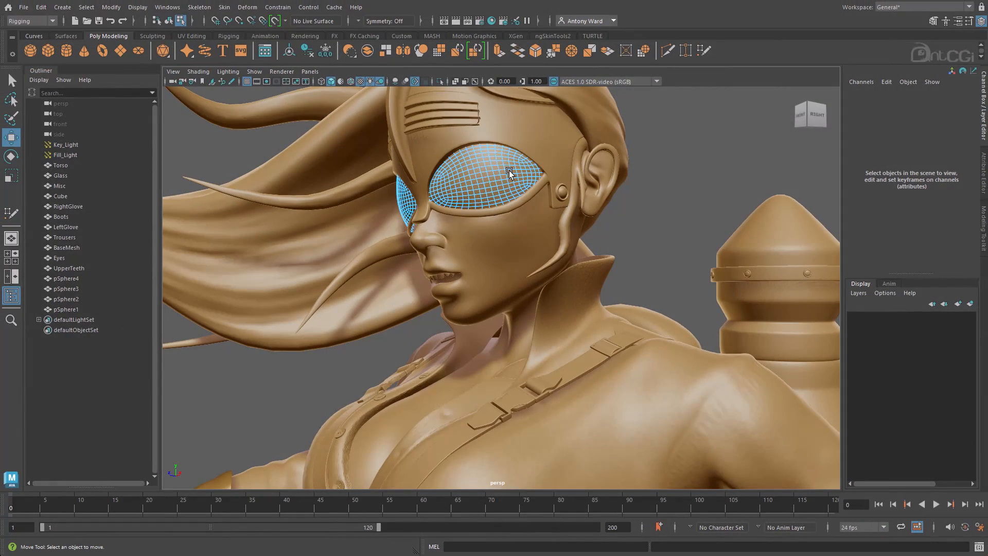
Select the Glass, Misc and Torso meshes and make all three live together.
left_click(508, 171)
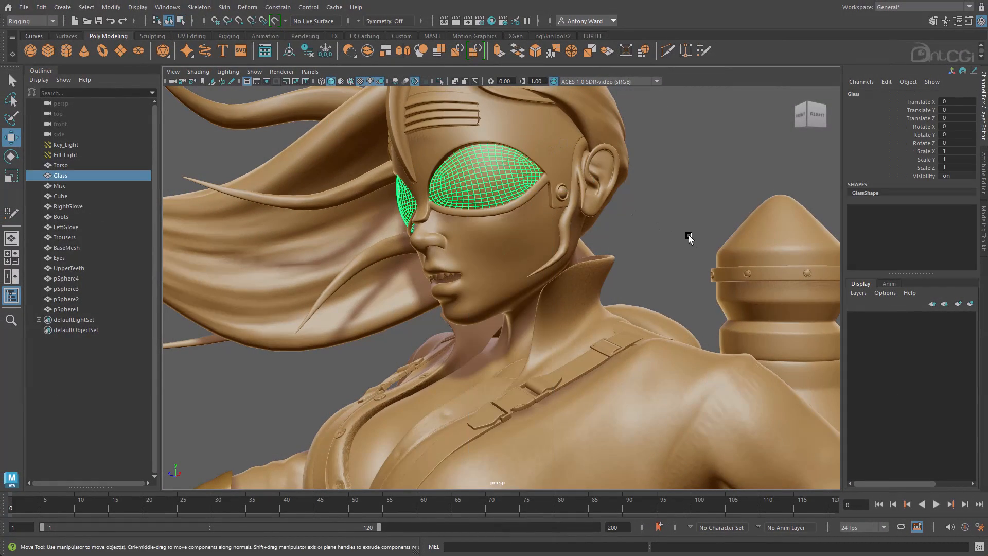
left_click_drag(688, 236, 684, 236, "alt")
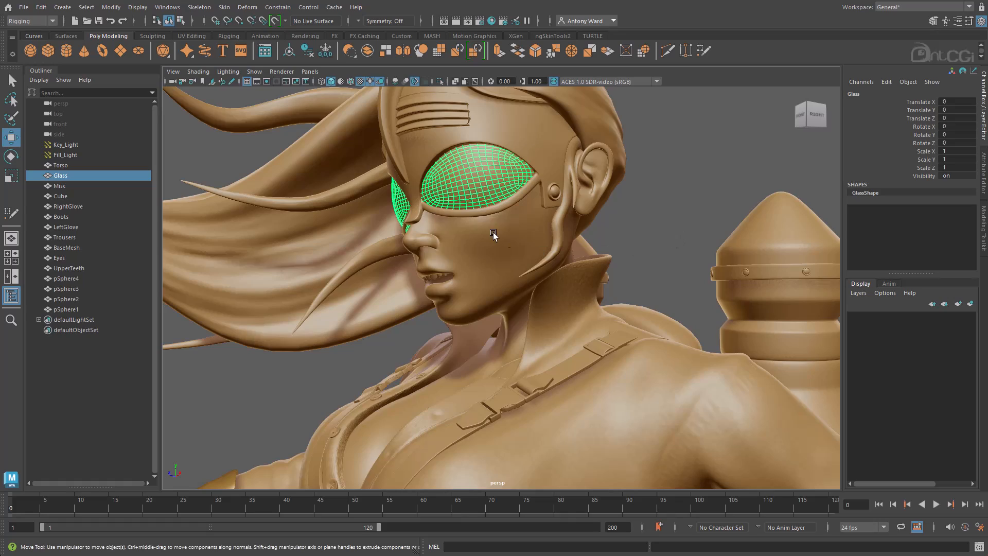
left_click(481, 209, "shift")
left_click(487, 231, "shift")
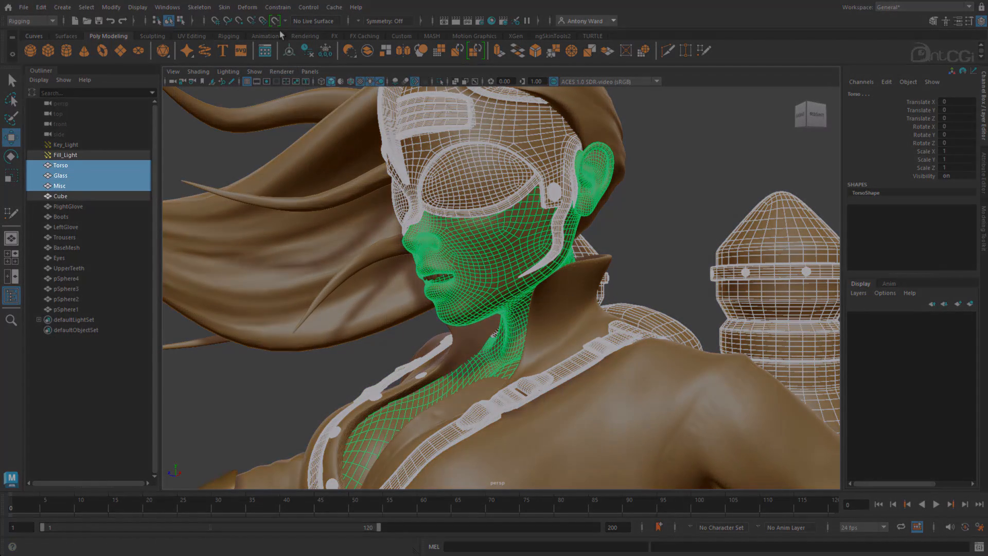
left_click(274, 21)
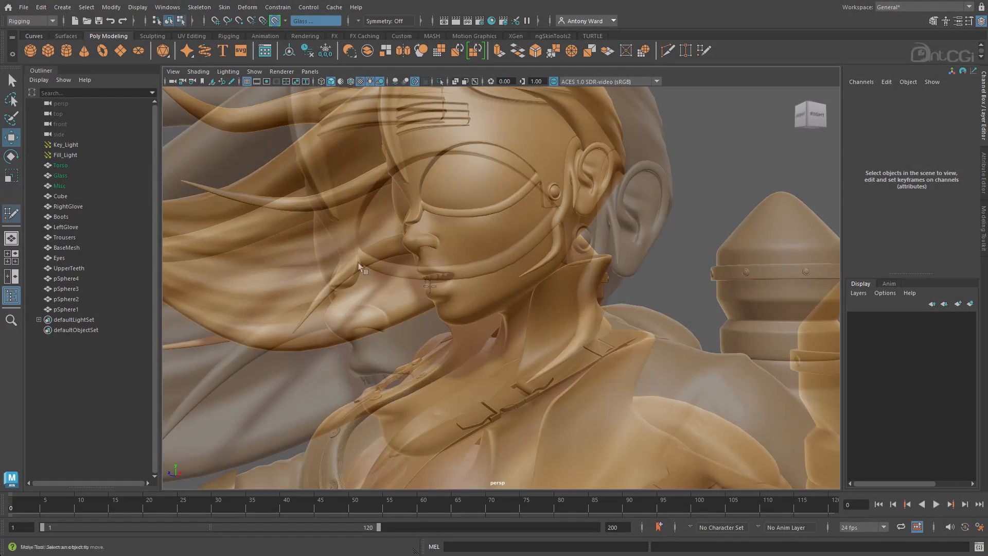
Fill quad strips with Quad Draw across the cheek, the goggle lens and the rim between them.
left_click(470, 283, "shift")
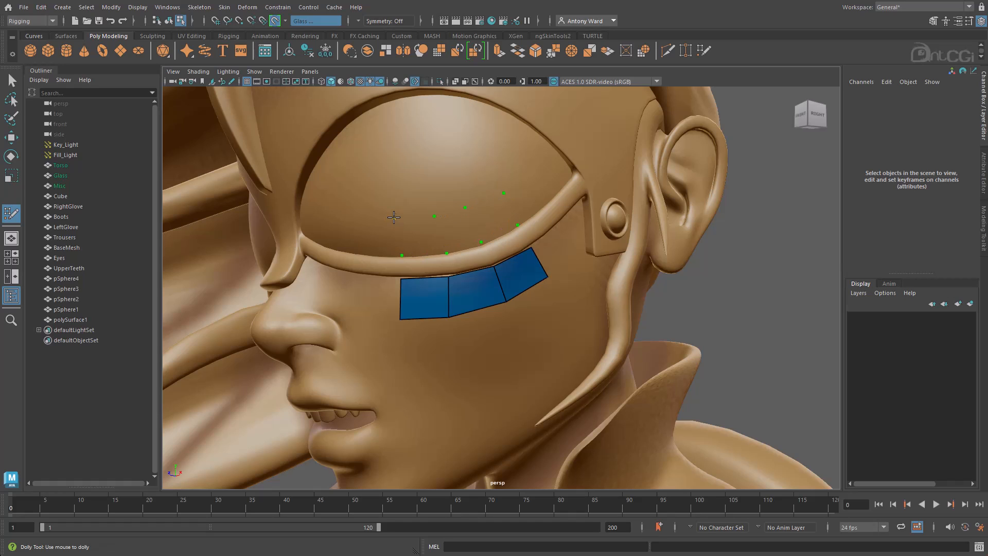
left_click(394, 217)
left_click(421, 233, "shift")
left_click(456, 228, "shift")
left_click(497, 215, "shift")
left_click(430, 262, "shift")
left_click(476, 256, "shift")
left_click(510, 242, "shift")
Insert edge loops along the quads crossing the goggle rim so they follow its shape.
left_click_drag(463, 263, 374, 282, "alt")
right_click_drag(375, 283, 390, 264, "alt")
right_click_drag(308, 297, 379, 288, "alt")
left_click(390, 257, "ctrl")
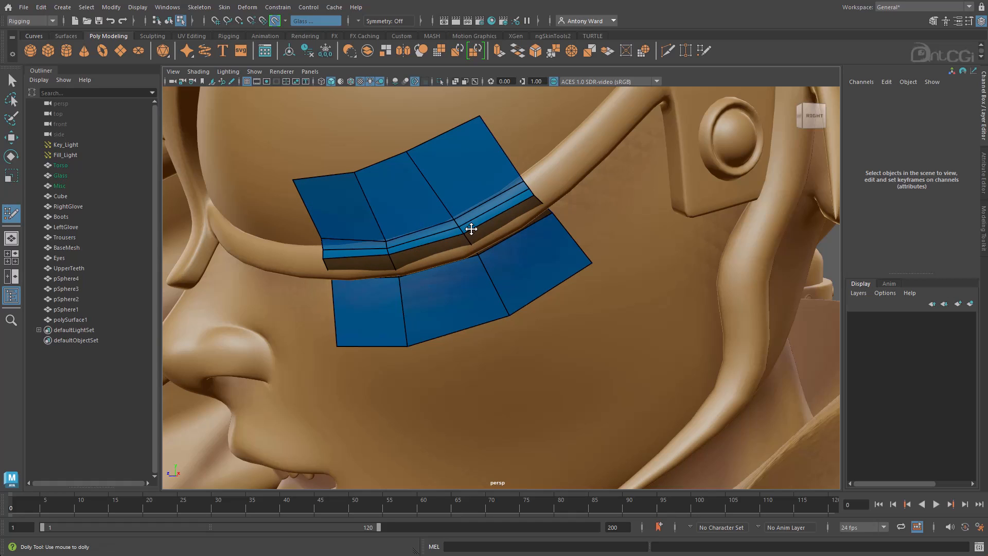
left_click(393, 254, "ctrl")
right_click_drag(393, 254, 463, 221, "alt")
middle_click_drag(463, 221, 483, 223, "alt")
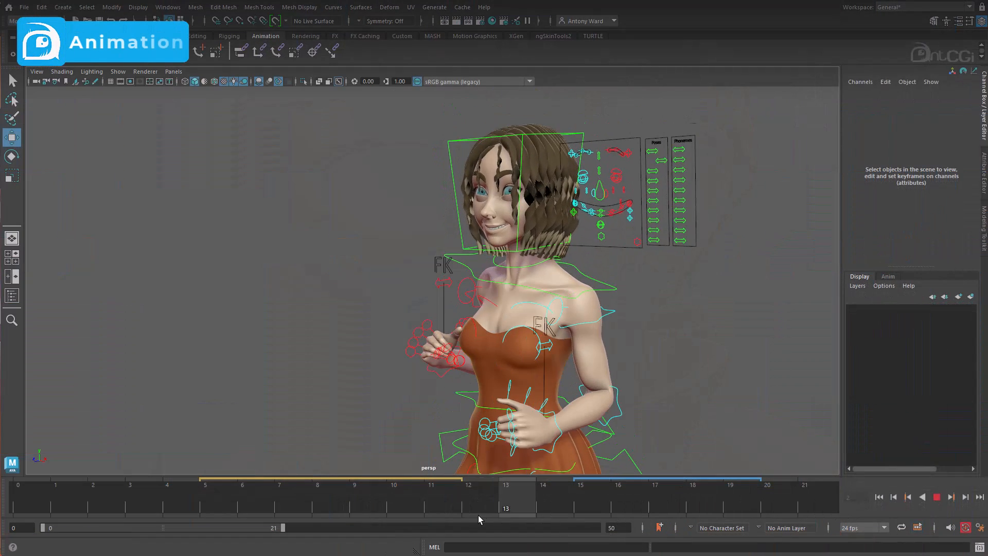
Stop playback, select the character's left shoulder FK control and briefly preview its animation.
key("Escape")
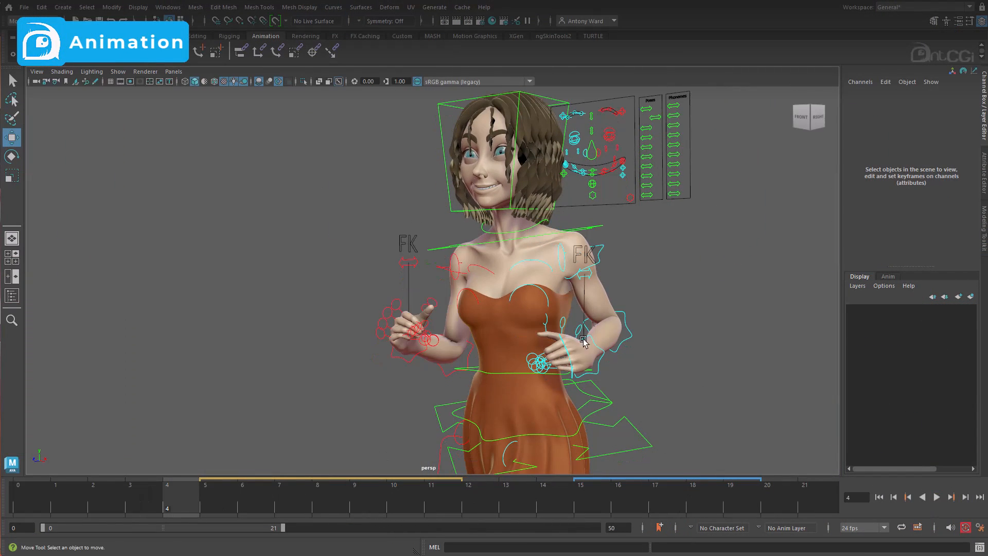
left_click(607, 249)
key("alt+v")
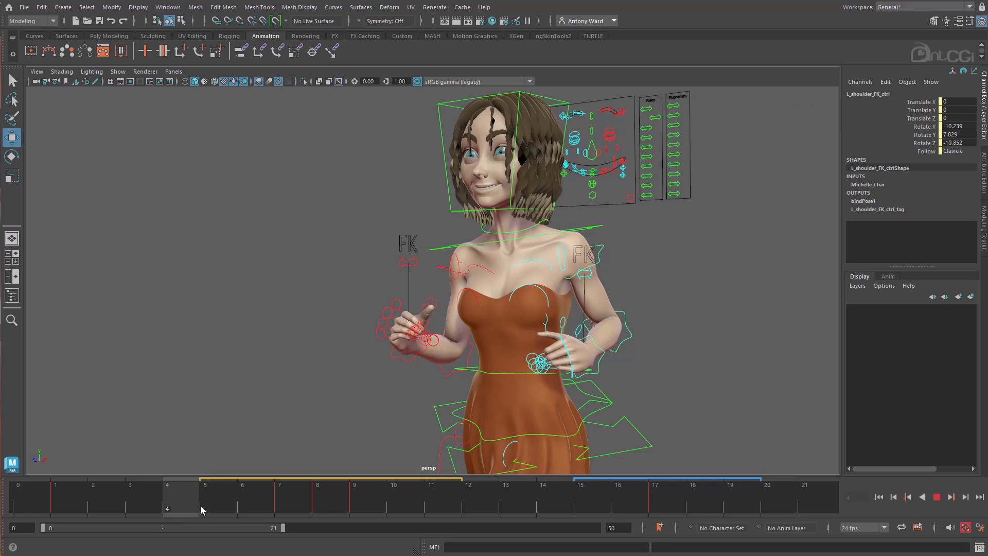
key("Escape")
Select the shoulder control's keys in frames 4 to 11 on the timeline, shift them and stretch the range's end.
left_click_drag(189, 502, 448, 506, "shift")
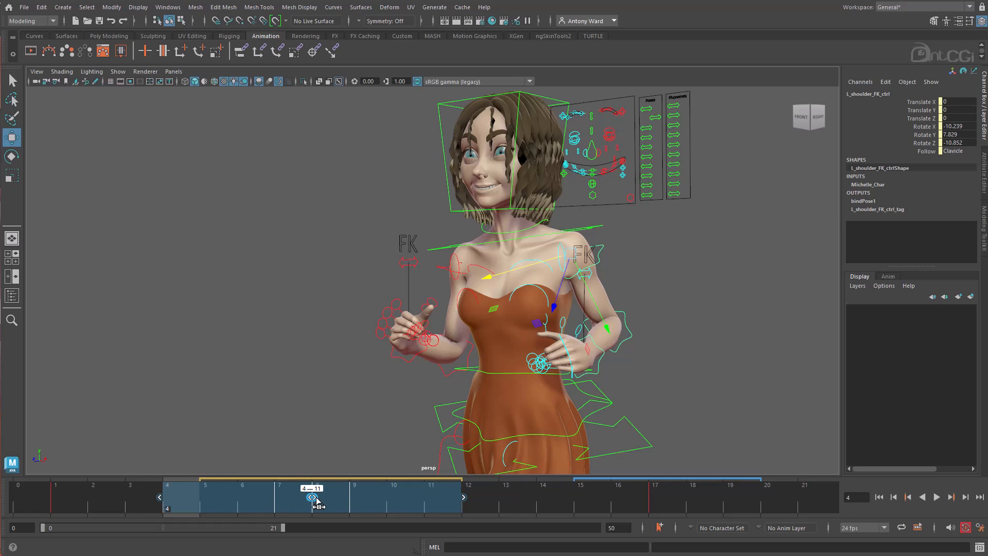
mouse_move(334, 500)
left_mouse_down()
mouse_move(378, 501)
mouse_move(250, 503)
mouse_move(318, 504)
left_mouse_up()
left_click_drag(472, 502, 521, 507)
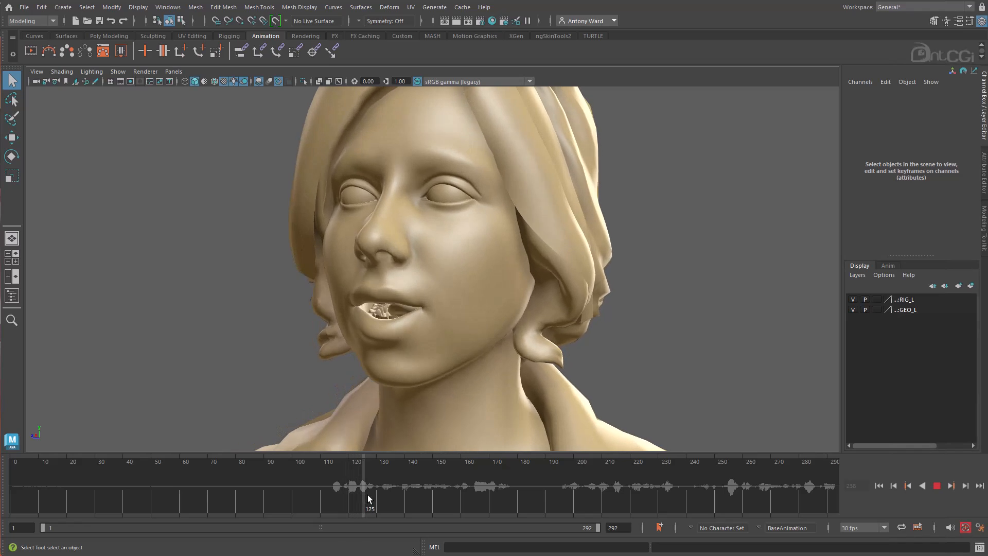
Scrub the timeline through the facial animation's audio waveform, from about frame 134 to 210.
left_click_drag(397, 499, 612, 500)
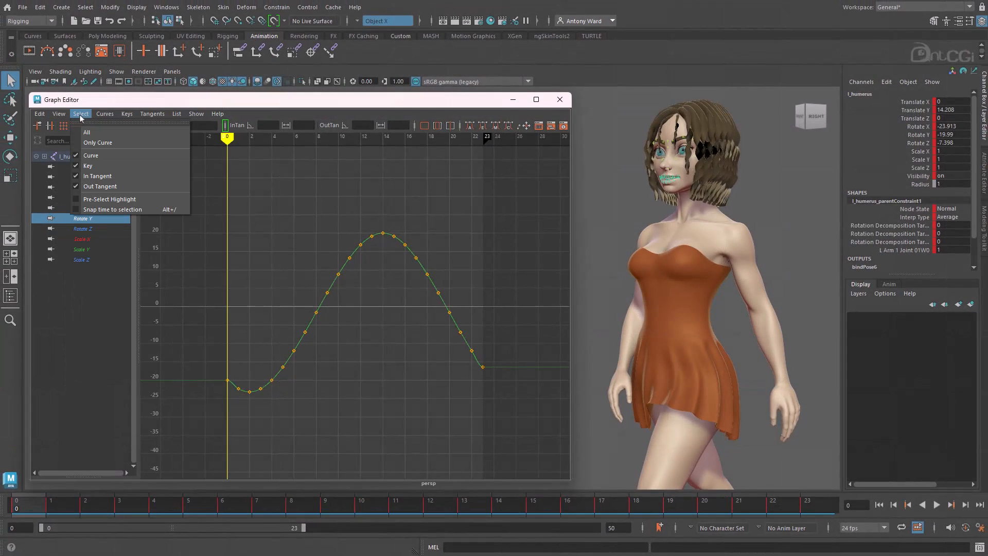
Run the Clamp Curves filter on the l_humerus Rotate Y curve in the Graph Editor.
mouse_move(105, 115)
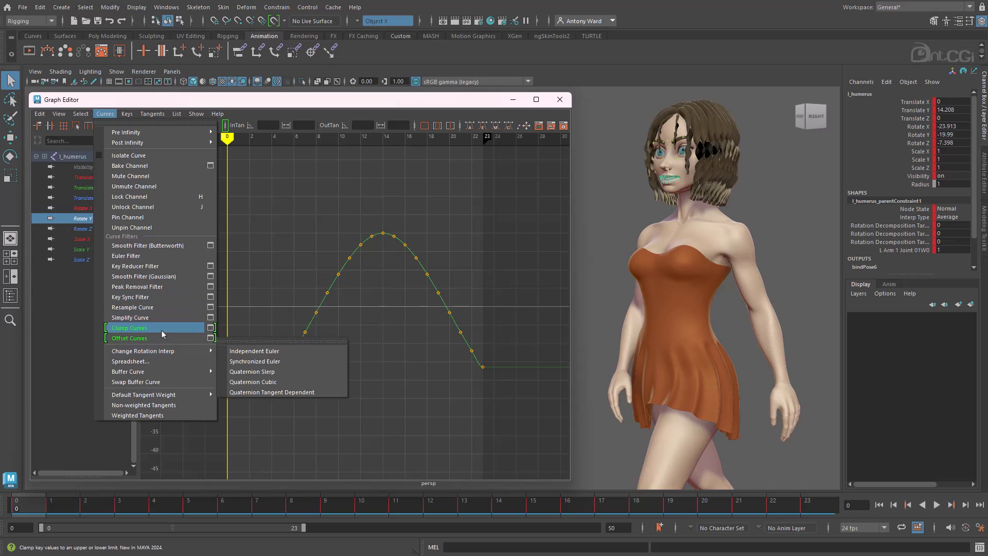
left_click(154, 329)
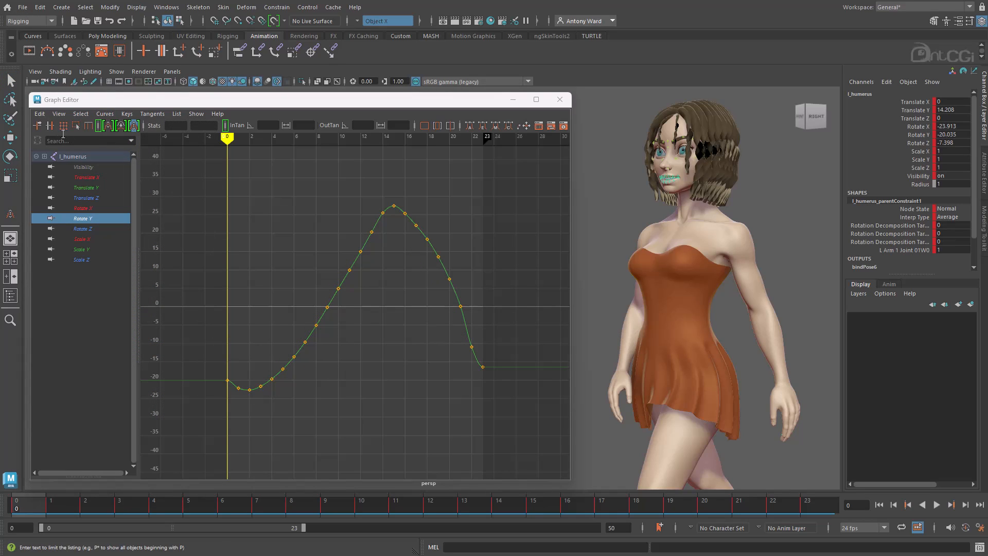
Smooth the Rotate Y curve's rising section and peak with the Graph Editor's Smooth sculpting tool.
left_click(40, 114)
mouse_move(102, 206)
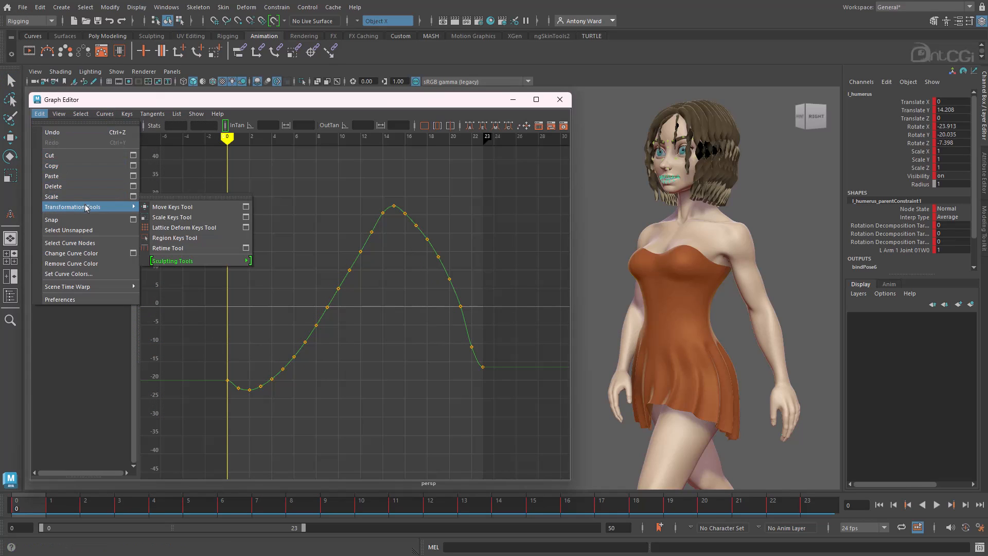
mouse_move(201, 267)
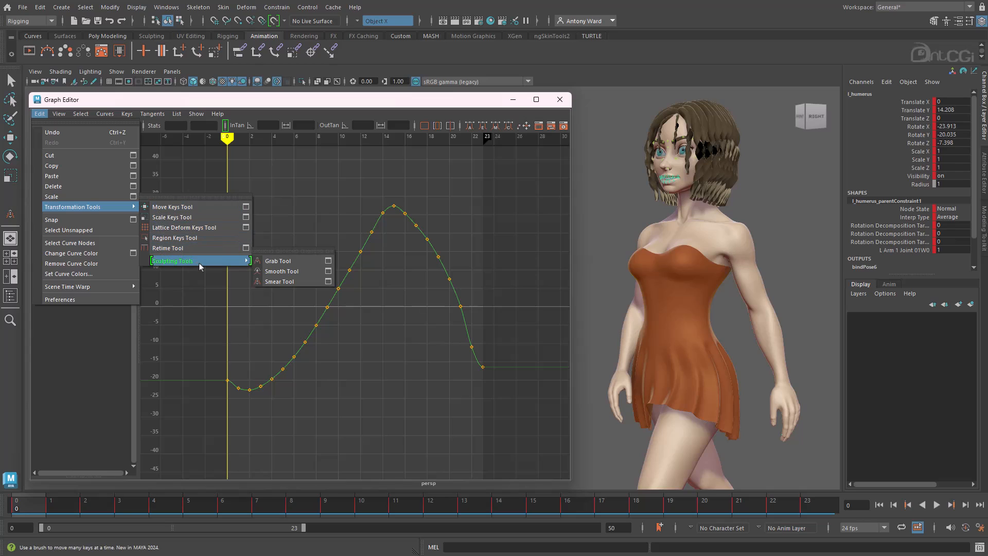
left_click(296, 271)
mouse_move(335, 227)
left_mouse_down()
mouse_move(416, 230)
mouse_move(448, 295)
mouse_move(415, 217)
mouse_move(338, 277)
mouse_move(309, 327)
left_mouse_up()
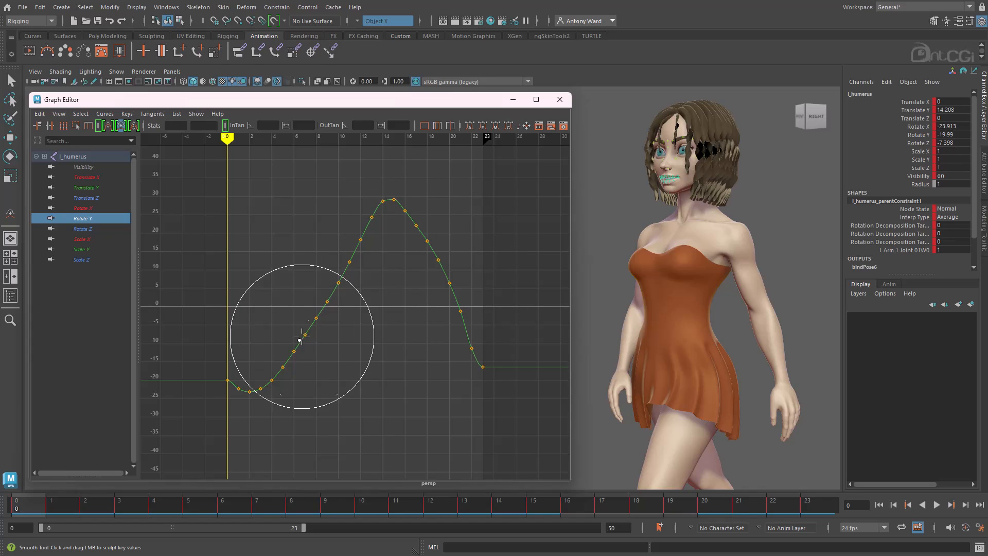
mouse_move(384, 255)
left_mouse_down()
mouse_move(379, 226)
mouse_move(379, 272)
mouse_move(379, 238)
left_mouse_up()
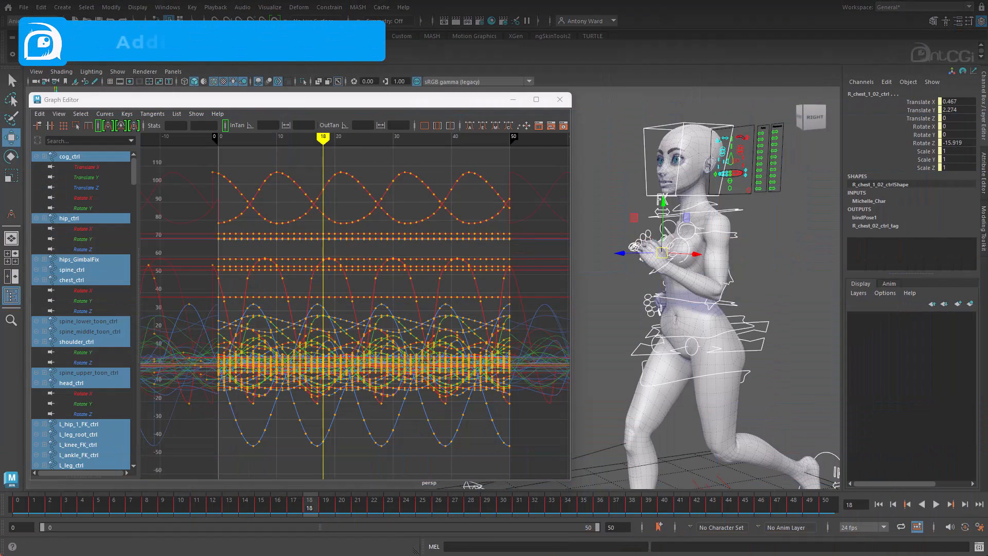
Play back the running character's animation with its control curves shown in the Graph Editor.
key("alt+v")
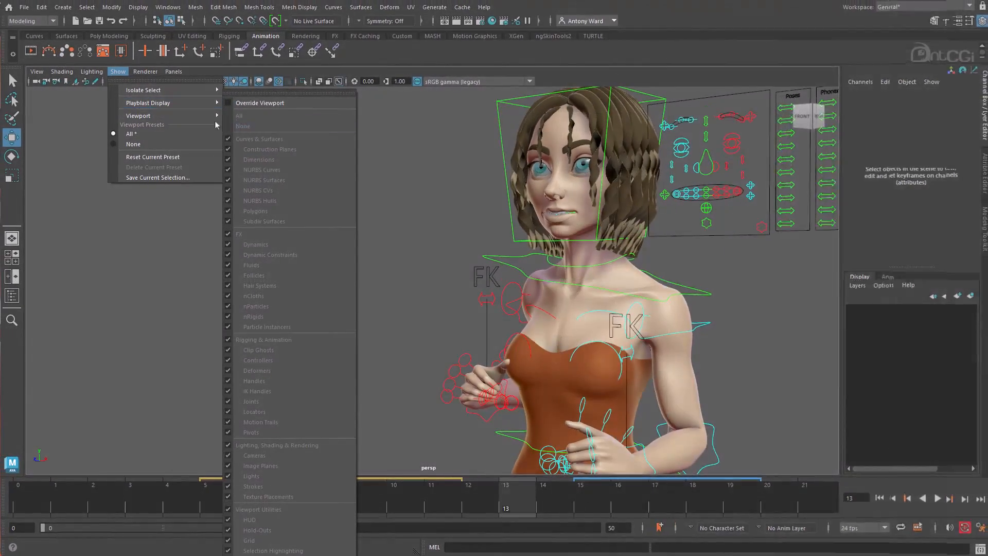
Detach the viewport display filter list as a floating window and toggle its Curves & Surfaces category off and on.
mouse_move(214, 116)
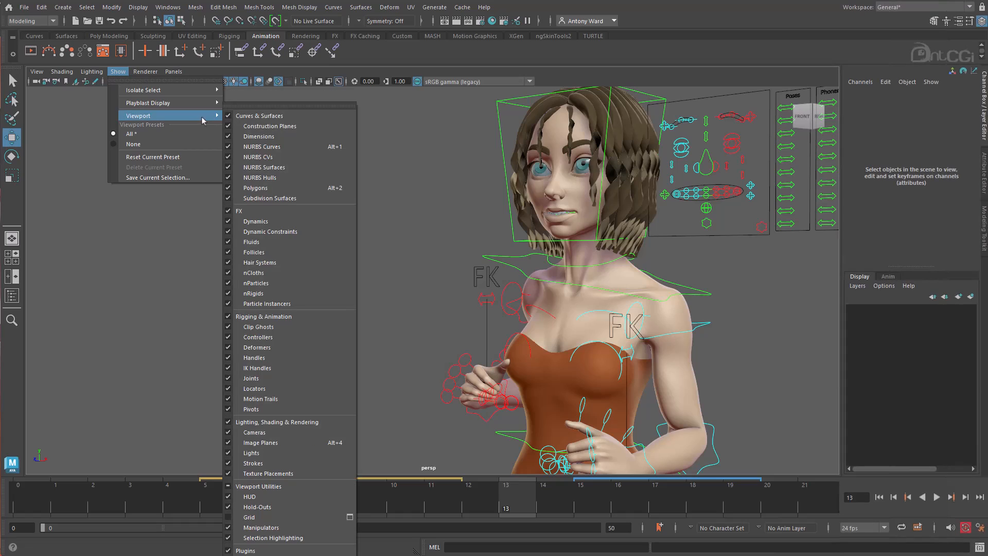
left_click(257, 107)
left_click_drag(272, 98, 277, 32)
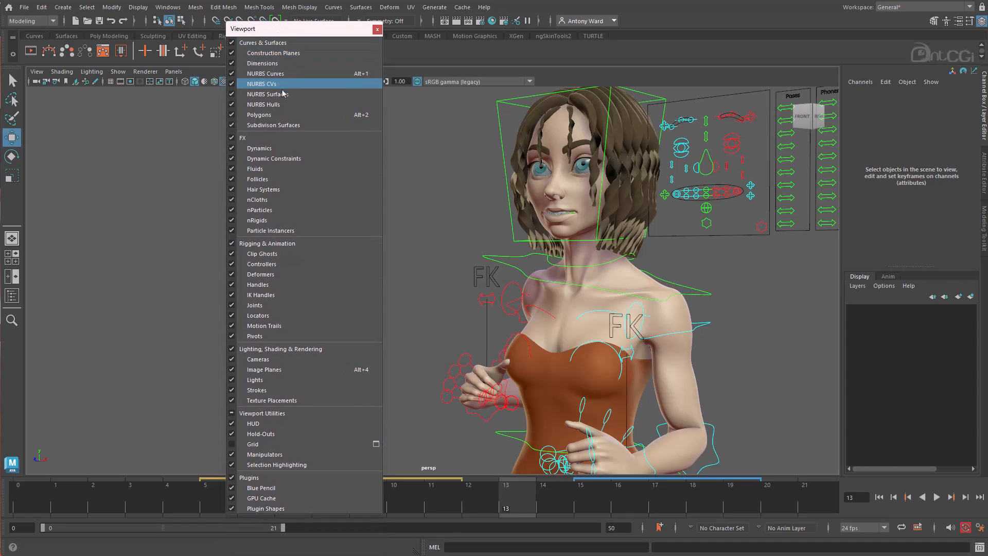
left_click(281, 45)
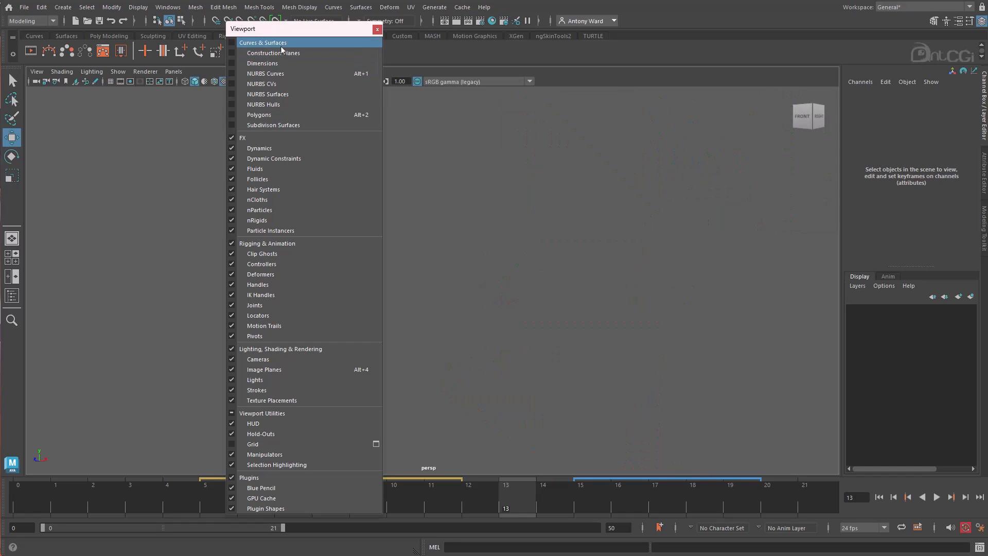
left_click(281, 47)
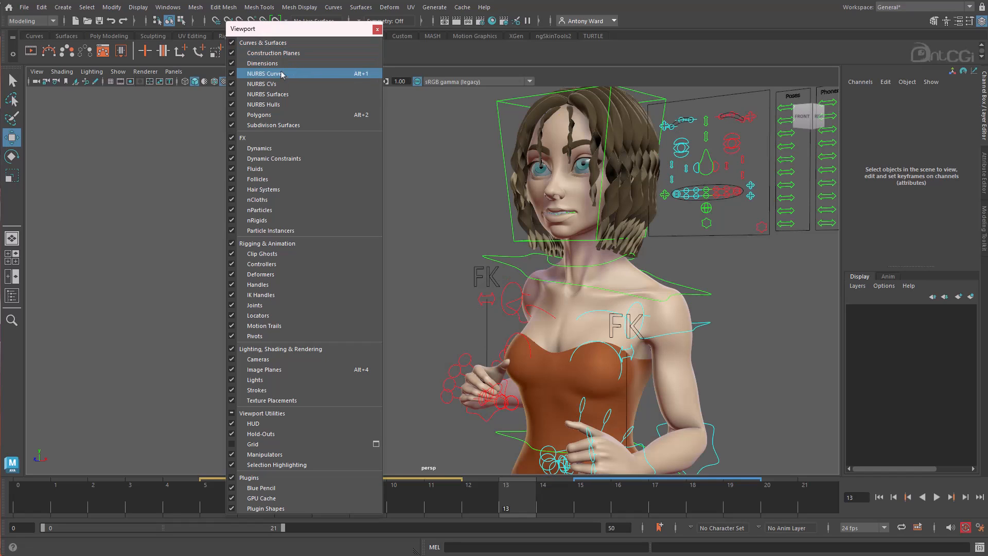
Toggle the FX category and switch Rigging & Animation off and back on in the viewport display filter.
left_click(286, 139)
left_click(304, 243)
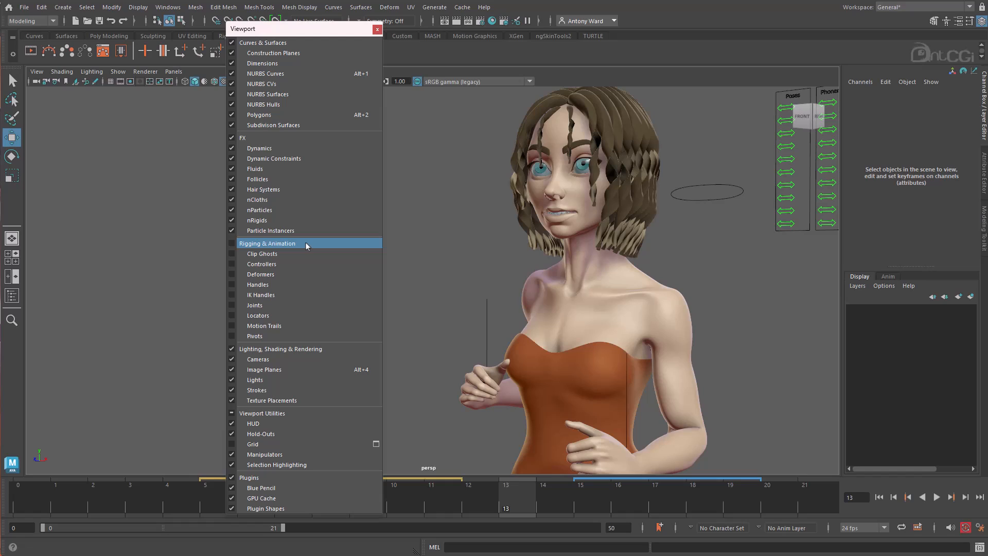
left_click(305, 243)
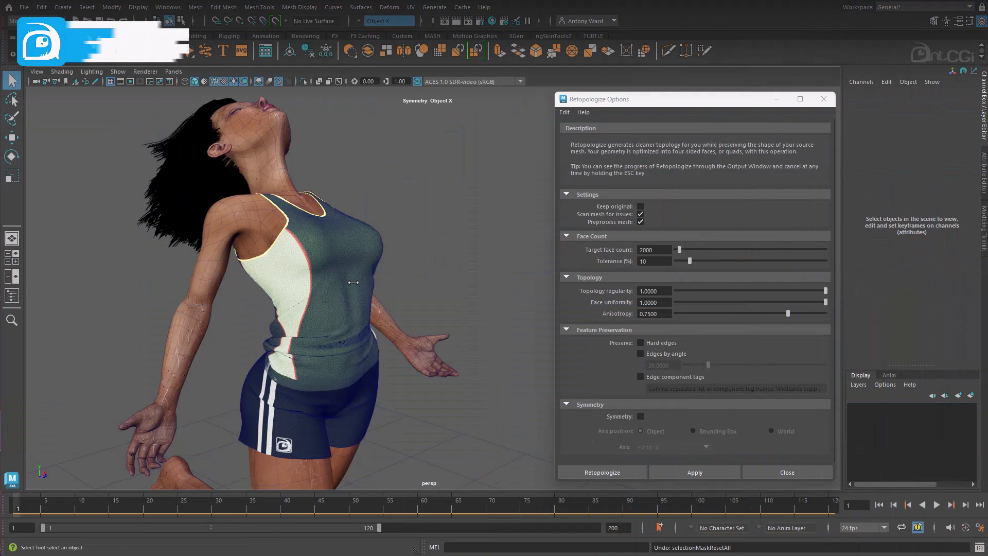
Retopologize the shirt to a 2000-face target with Preprocess mesh enabled, ignoring the low-resolution warning.
left_click(353, 282)
left_click(695, 471)
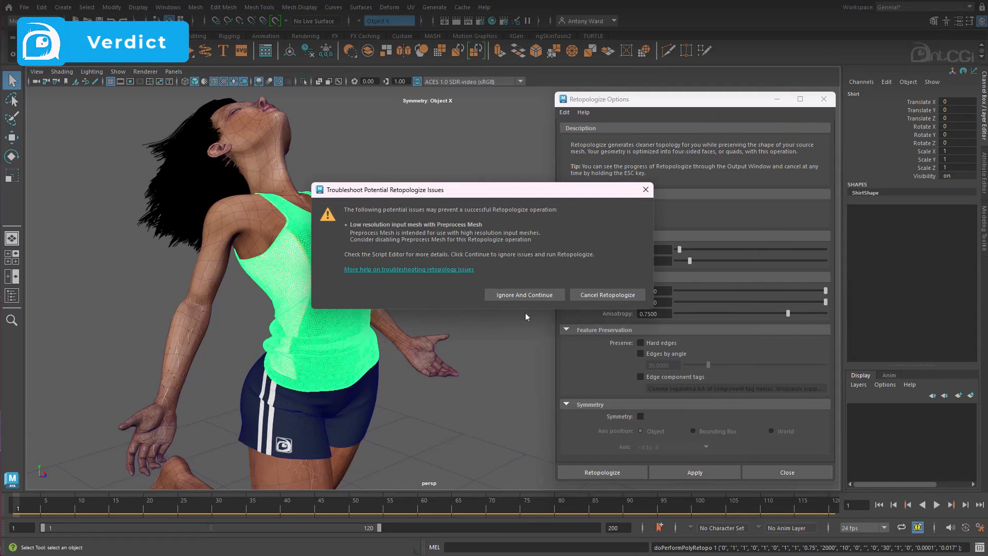
left_click(525, 295)
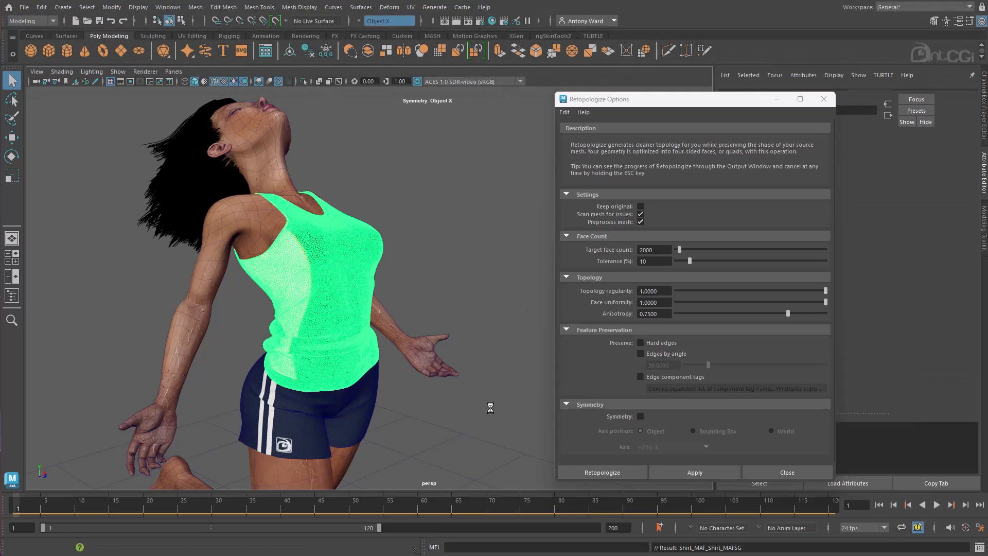
left_click(980, 107)
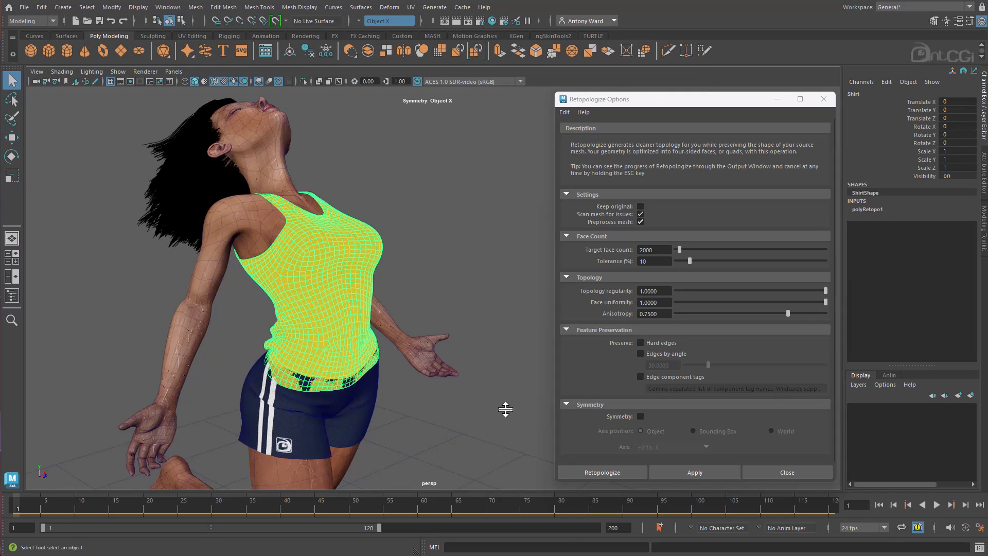
Undo the shirt's retopology, disable Preprocess mesh and retopologize the shirt again with a 2000-face target.
key("ctrl+z")
left_click(360, 292)
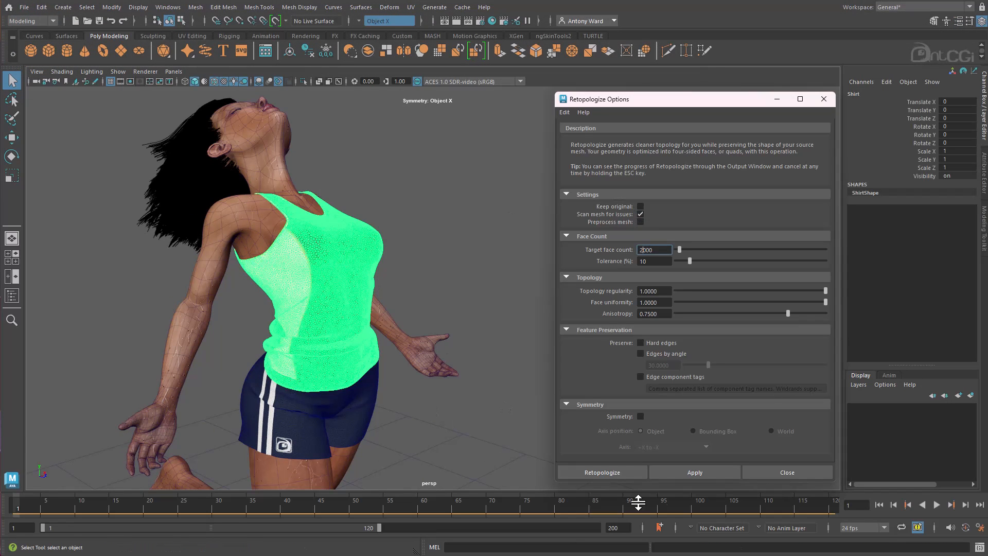
left_click(690, 472)
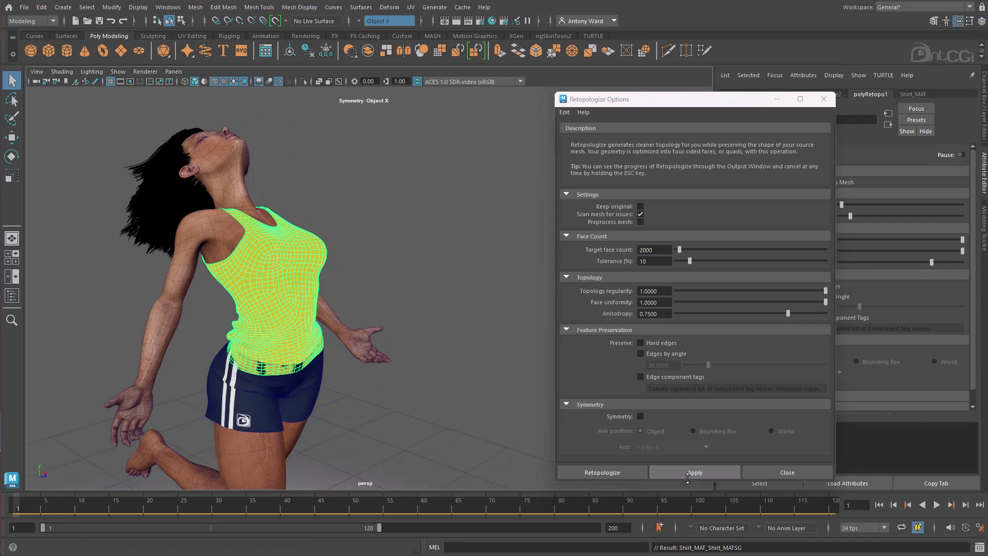
Assign an existing plain grey material to the retopologized shirt.
left_click(981, 130)
right_click_drag(349, 223, 427, 540)
left_click(492, 312)
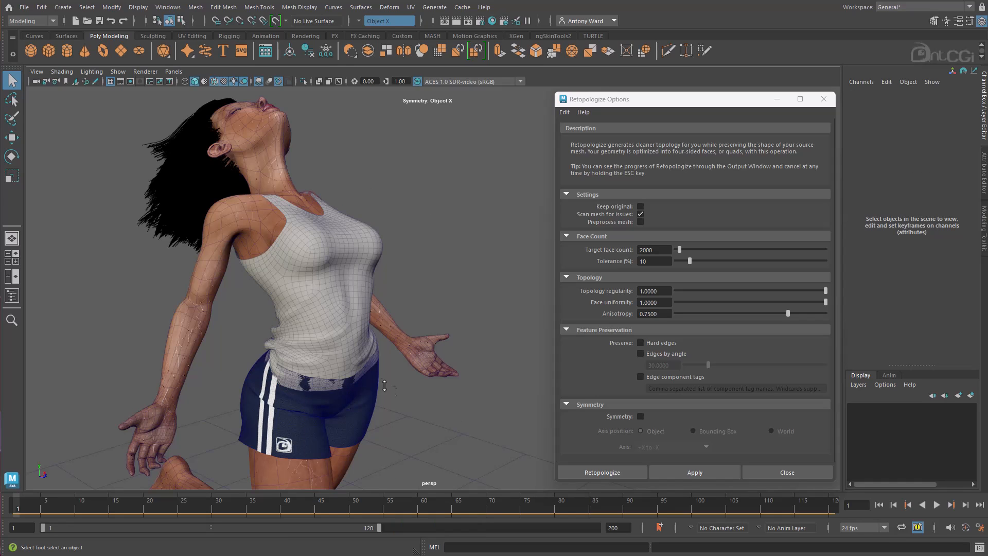
Retopologize the shorts with a 2000-face target and assign an existing material to them.
left_click(373, 383)
left_click(695, 472)
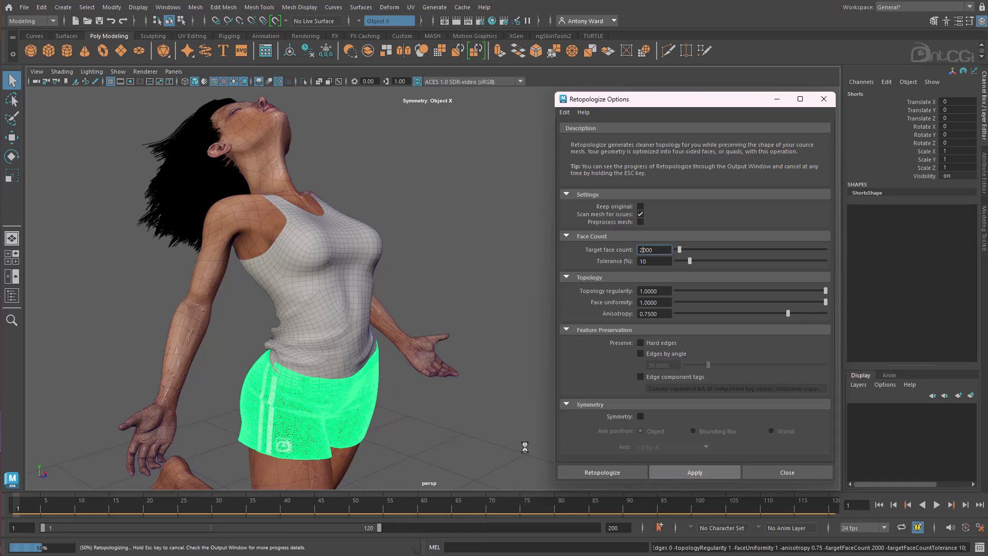
right_click_drag(368, 330, 426, 539)
left_click(514, 365)
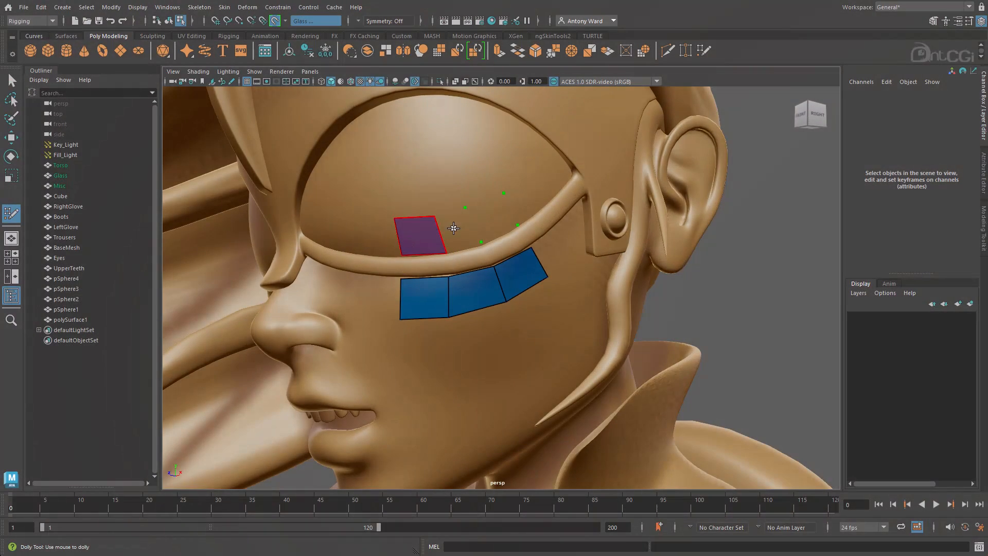
Fill a strip of three Quad Draw faces along the goggle lens's lower edge.
left_click(432, 247, "shift")
left_click(470, 258, "shift")
left_click(506, 246, "shift")
left_click_drag(501, 252, 406, 265, "alt")
right_click_drag(407, 265, 418, 273, "alt")
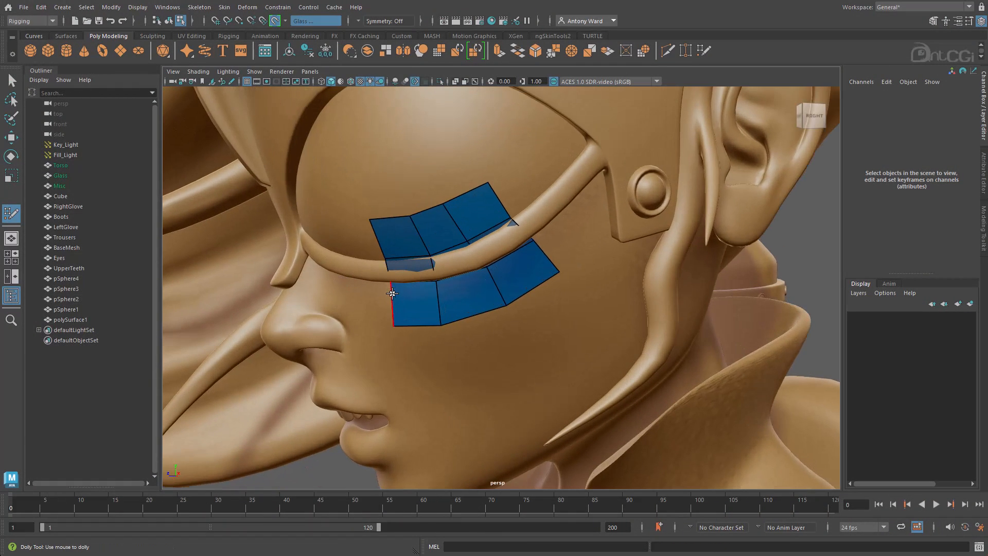
Adjust the Quad Draw strip covering the goggle rim and insert edge loops along it.
right_click_drag(342, 302, 382, 294, "alt")
left_click_drag(375, 239, 373, 254)
left_click_drag(473, 208, 488, 221)
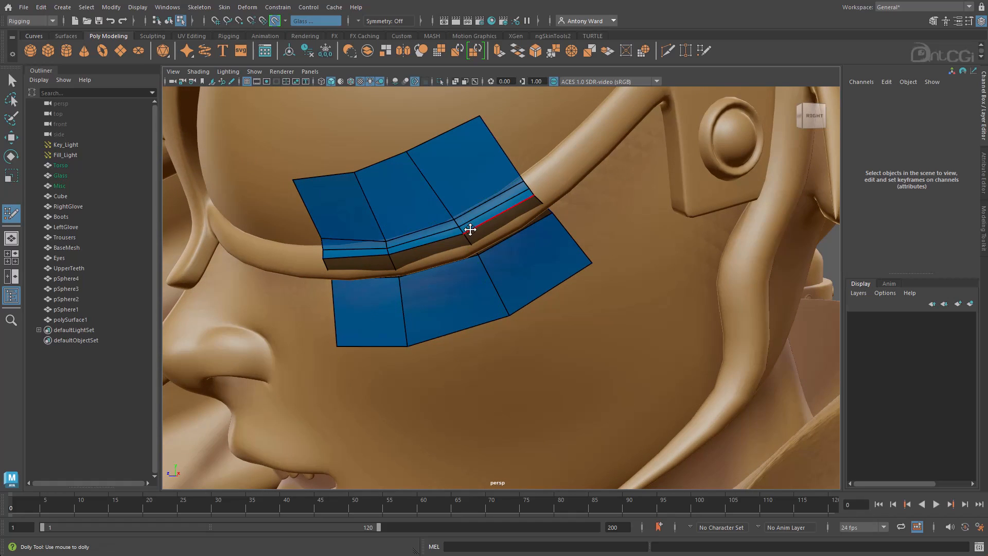
left_click(389, 257, "ctrl")
Fill another quad at the end of the lens strip, using dots placed along the lens and goggle rim.
right_click_drag(499, 289, 482, 284, "alt")
left_click_drag(482, 284, 483, 278, "alt")
middle_click_drag(563, 162, 502, 228, "alt")
right_click_drag(515, 247, 528, 193, "alt")
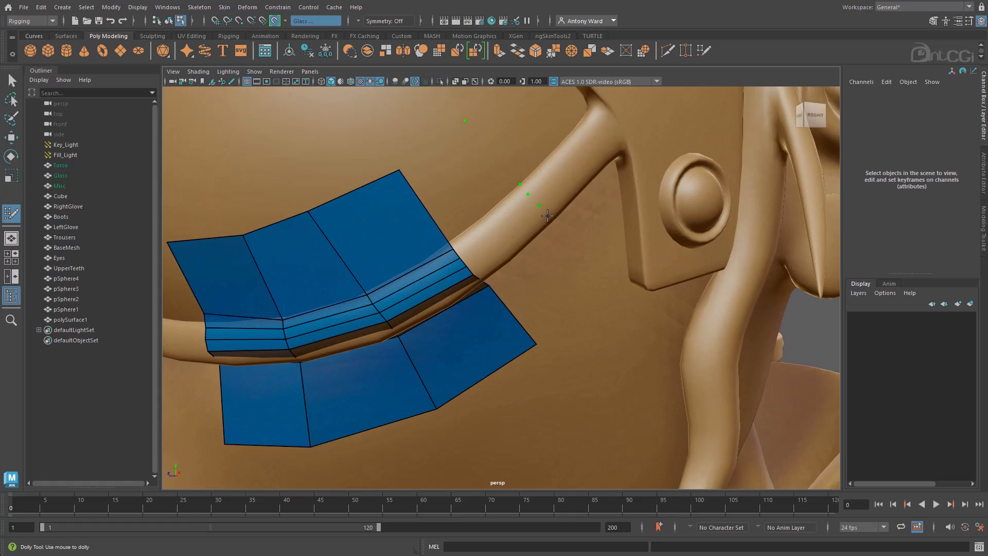
left_click(459, 194, "shift")
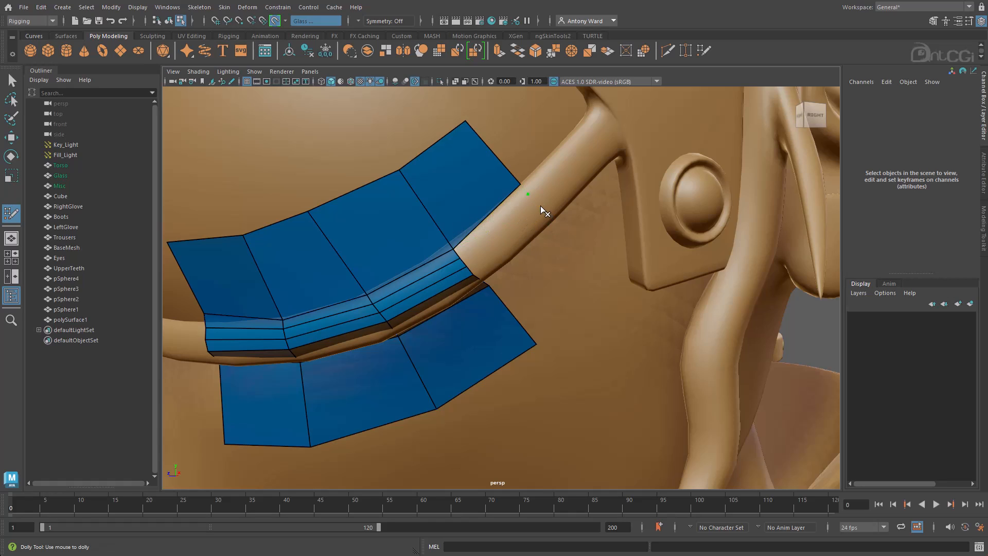
right_click_drag(604, 299, 549, 245, "alt")
left_click_drag(549, 245, 537, 218, "alt")
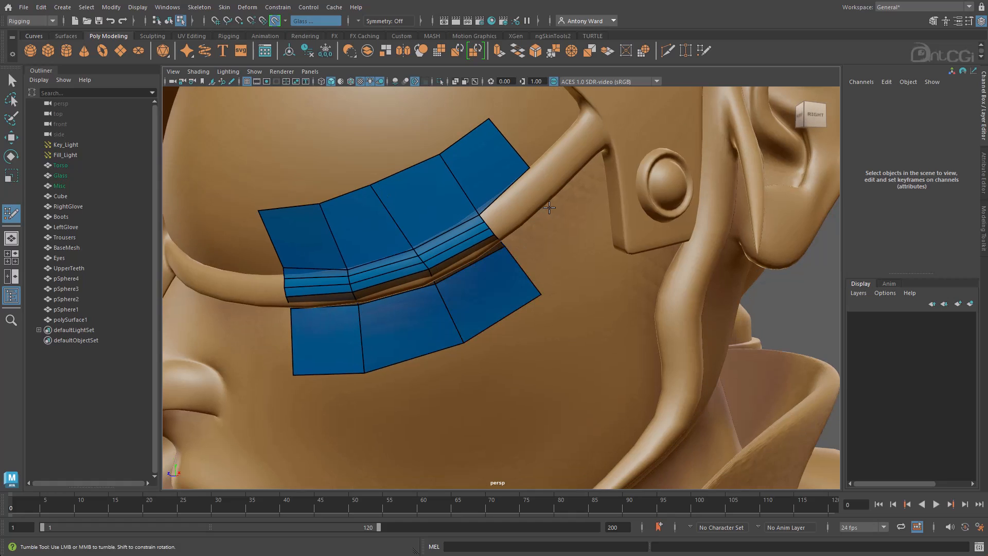
Extend the cheek strip by one quad and fill the adjoining quad on the goggle rim's underside.
left_click(589, 256)
left_click(548, 252, "shift")
right_click_drag(347, 258, 449, 247, "alt")
left_click_drag(449, 247, 445, 269, "alt")
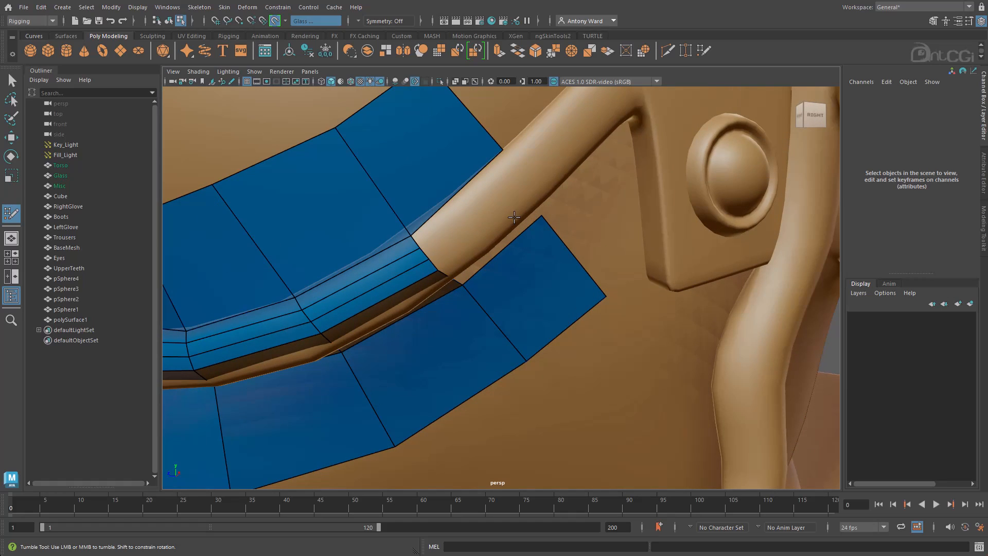
left_click(493, 240, "shift")
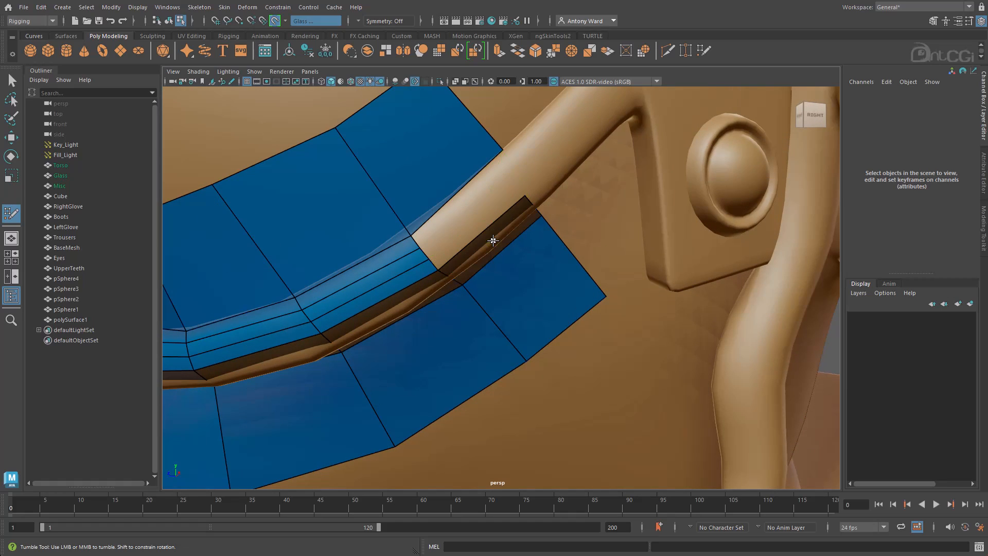
Fill the remaining quads across the goggle rim to connect the new lens and cheek quads.
left_click(510, 176)
left_click(503, 188, "shift")
left_click(499, 175, "shift")
right_click_drag(581, 296, 474, 280, "alt")
left_click_drag(474, 280, 507, 249, "alt")
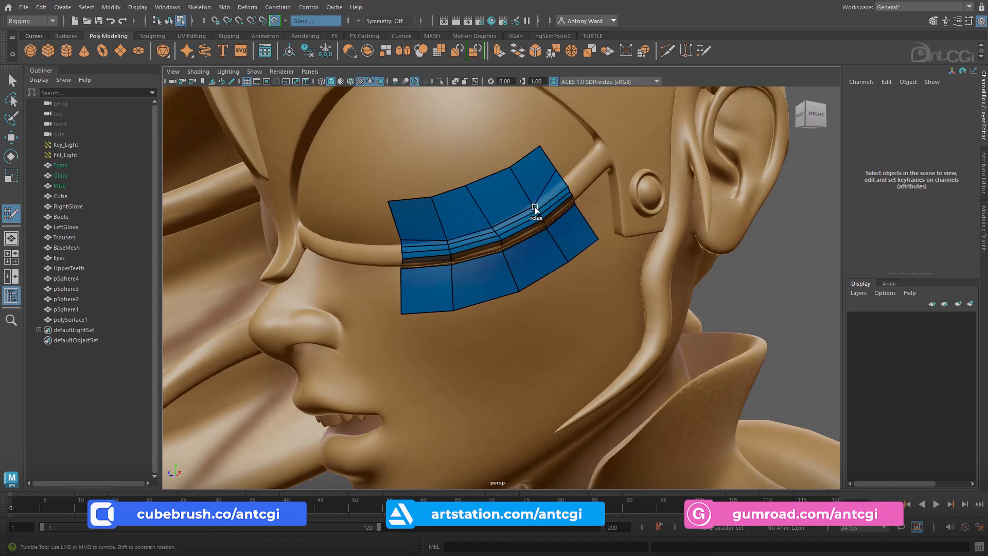
right_click_drag(439, 261, 431, 296, "alt")
left_click_drag(431, 296, 451, 288, "alt")
middle_click_drag(415, 180, 411, 212, "alt")
right_click_drag(359, 202, 359, 202, "alt")
right_click(365, 200)
middle_click_drag(359, 212, 384, 202)
mouse_move(540, 203)
left_mouse_down()
mouse_move(479, 154)
mouse_move(343, 212)
mouse_move(358, 309)
mouse_move(527, 417)
left_mouse_up()
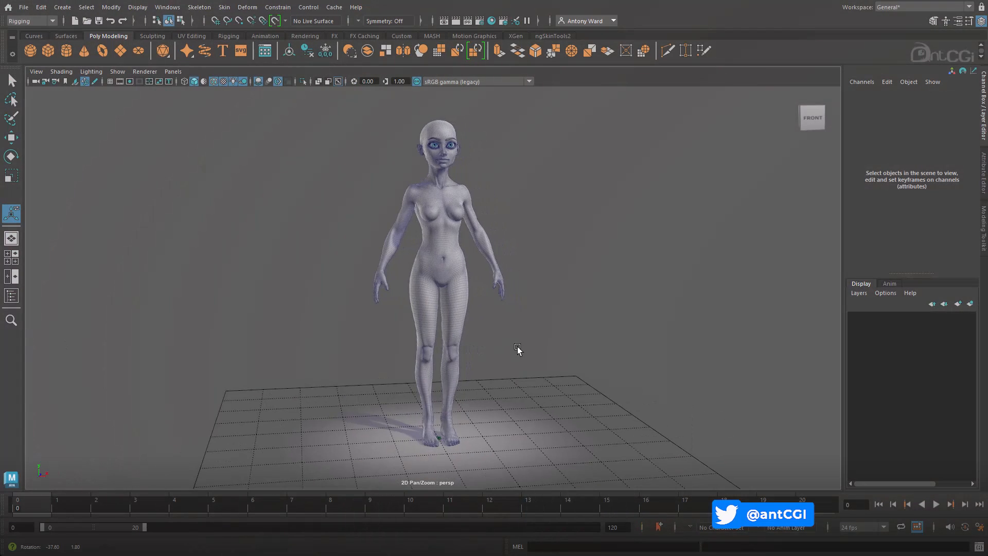
Unsmooth the character's body mesh by 1 division level and close the Unsmooth options.
left_click_drag(517, 349, 454, 345, "alt")
right_click_drag(454, 345, 549, 239, "alt")
middle_click_drag(550, 239, 566, 417, "alt")
right_click_drag(566, 417, 675, 348, "alt")
middle_click_drag(676, 347, 712, 361, "alt")
left_click_drag(712, 361, 734, 346, "alt")
left_click(735, 346)
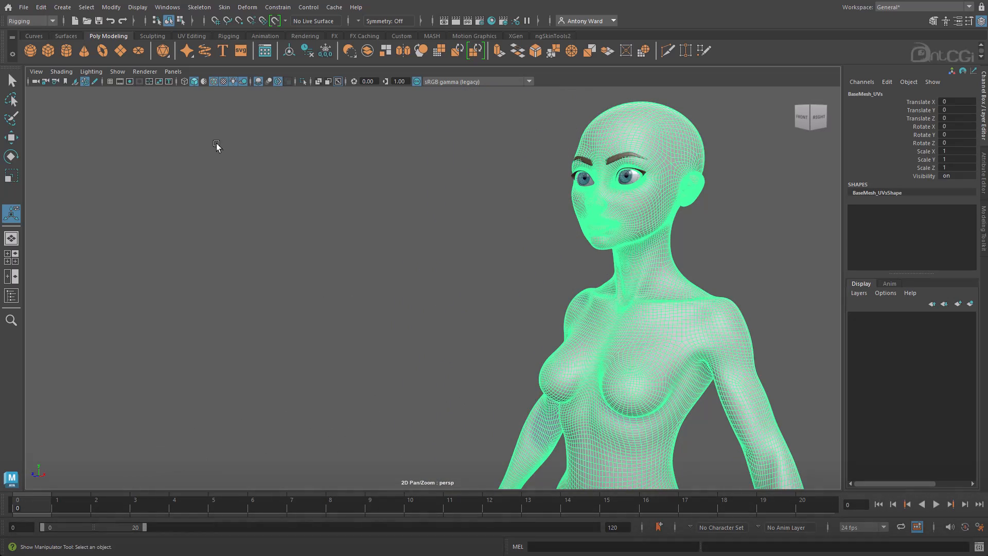
key("space")
left_click(88, 163)
left_click(181, 292)
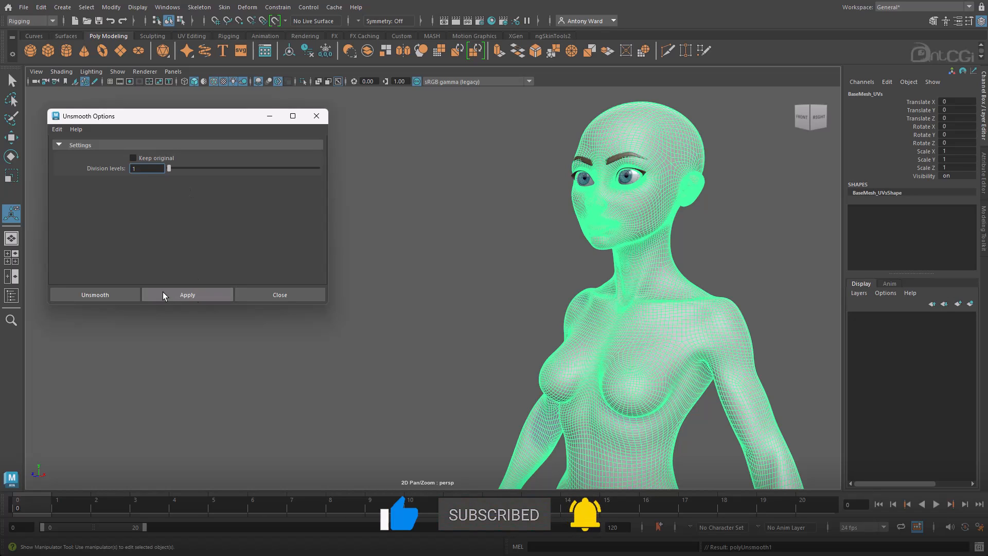
left_click(467, 328)
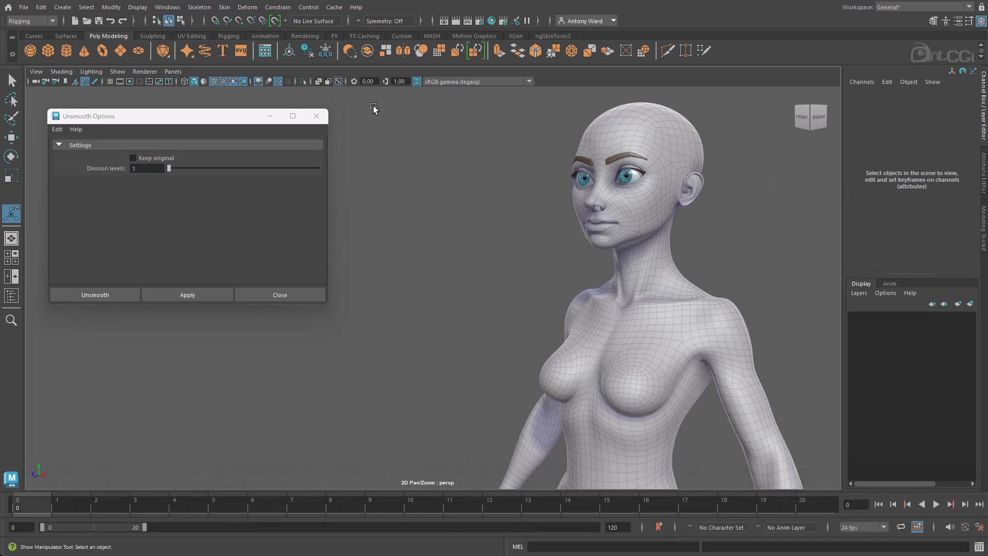
left_click(319, 117)
Delete the body mesh's construction history.
left_click_drag(546, 293, 571, 292, "alt")
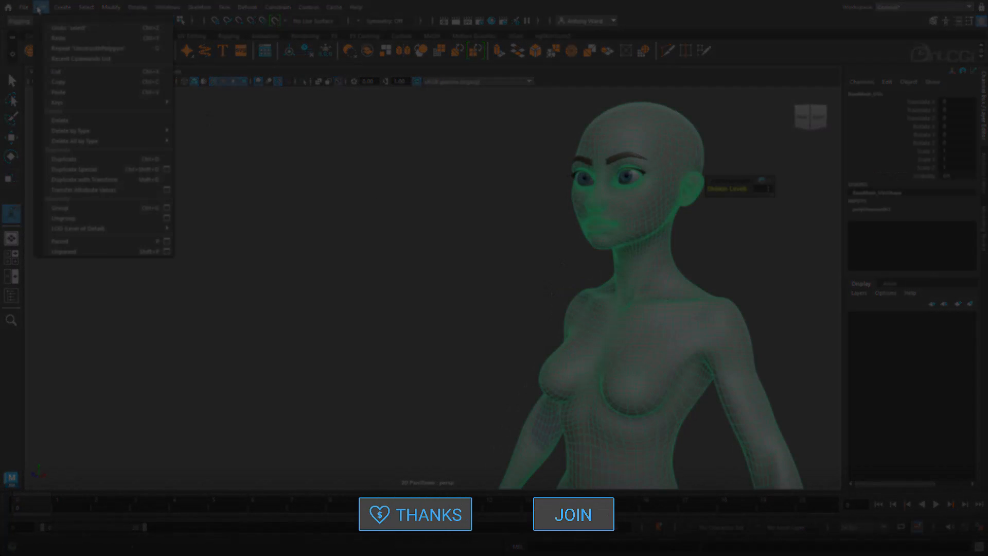
mouse_move(73, 131)
left_click(200, 131)
key("space")
left_click(124, 223)
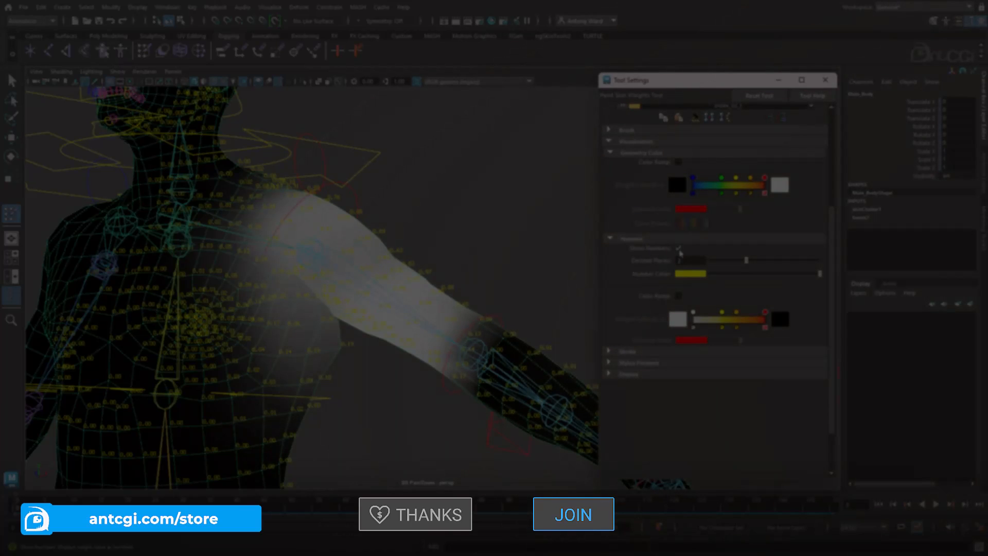
Enable the color ramp for the skin weight numbers in the Paint Skin Weights tool settings.
left_click(679, 296)
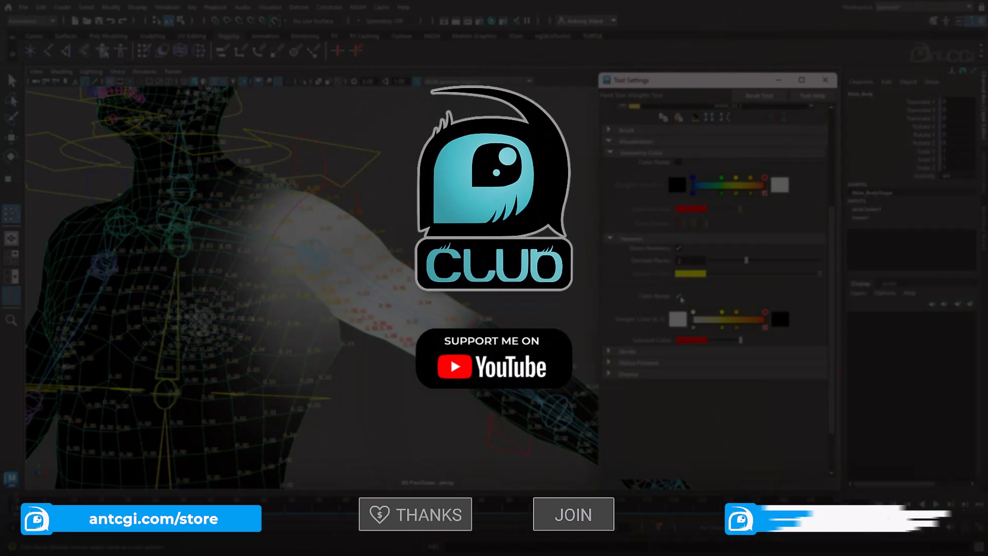